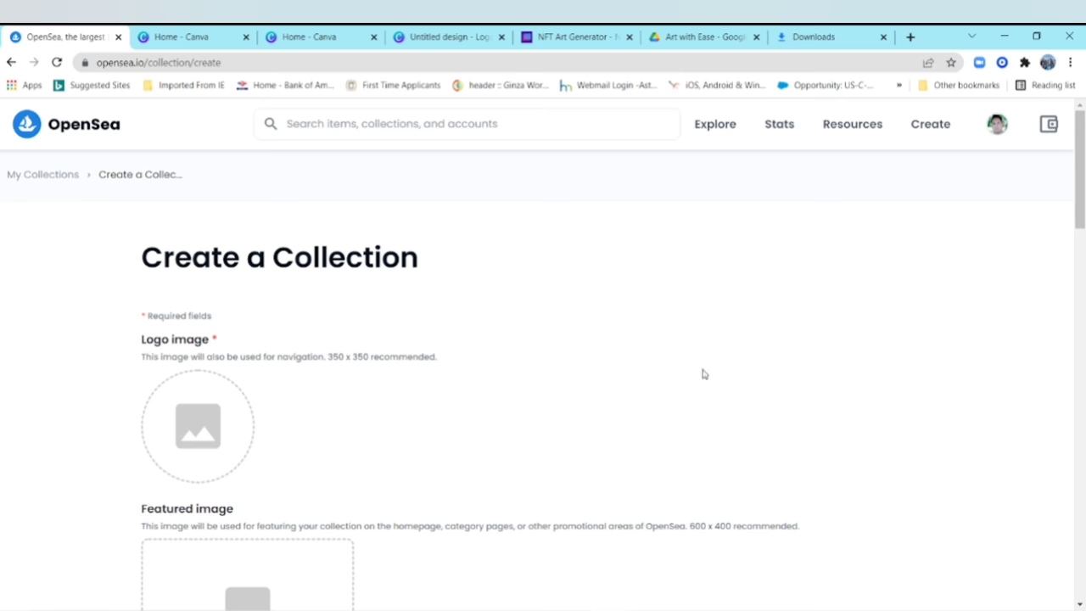
# Step: Open the Cool Kamel Flossin' the Block "Chain" collection from My Collections and look over its page
pyautogui.moveTo(998, 128)
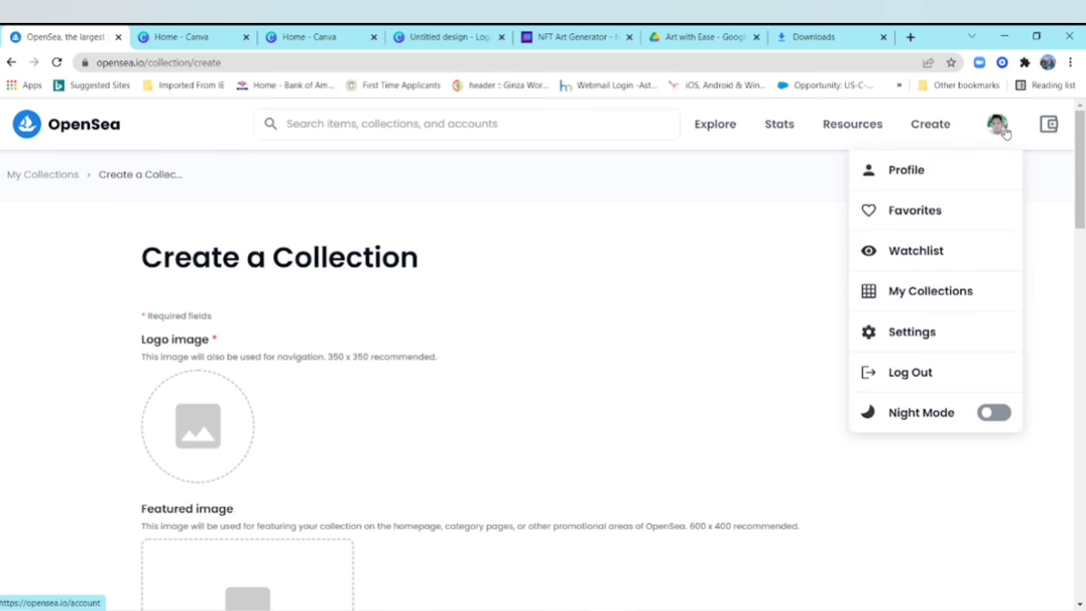
pyautogui.click(948, 293)
pyautogui.scroll(-1, 584, 259)
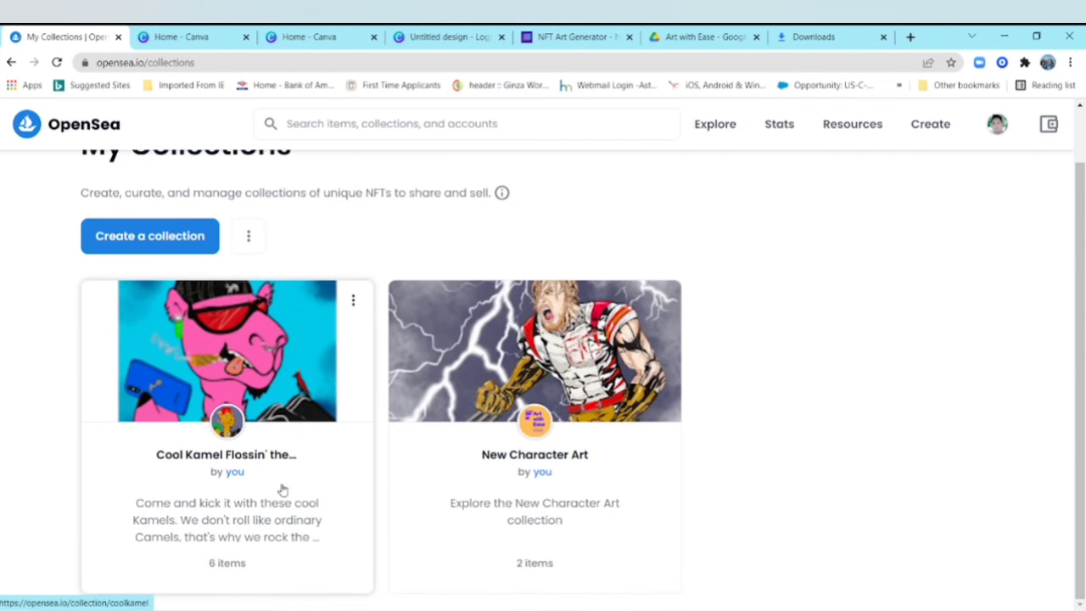
pyautogui.click(261, 380)
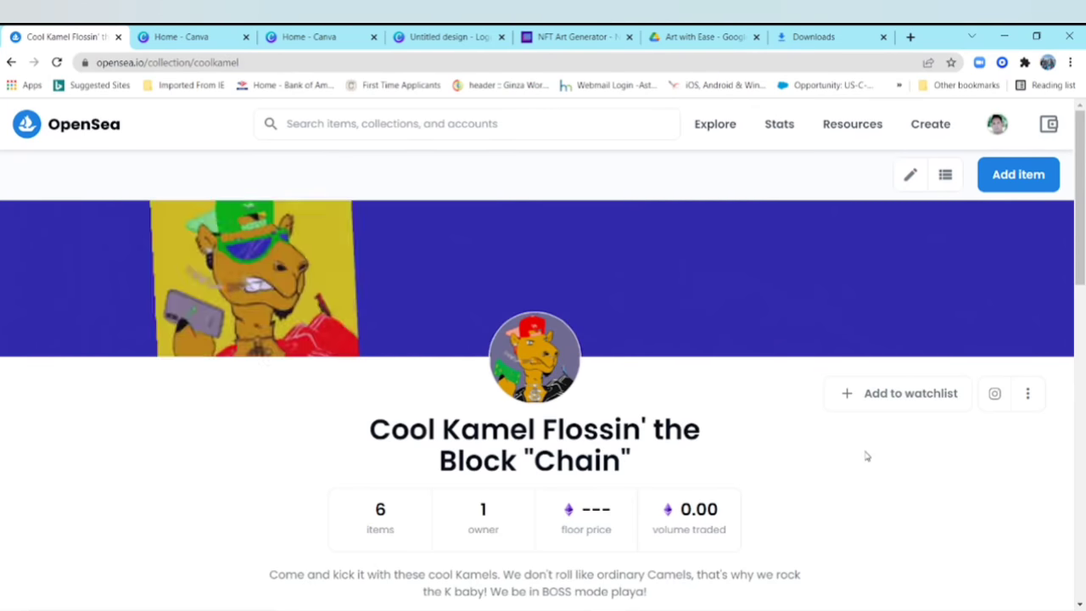
pyautogui.moveTo(1084, 238); pyautogui.dragTo(1083, 449)
pyautogui.moveTo(1084, 449); pyautogui.dragTo(1083, 468)
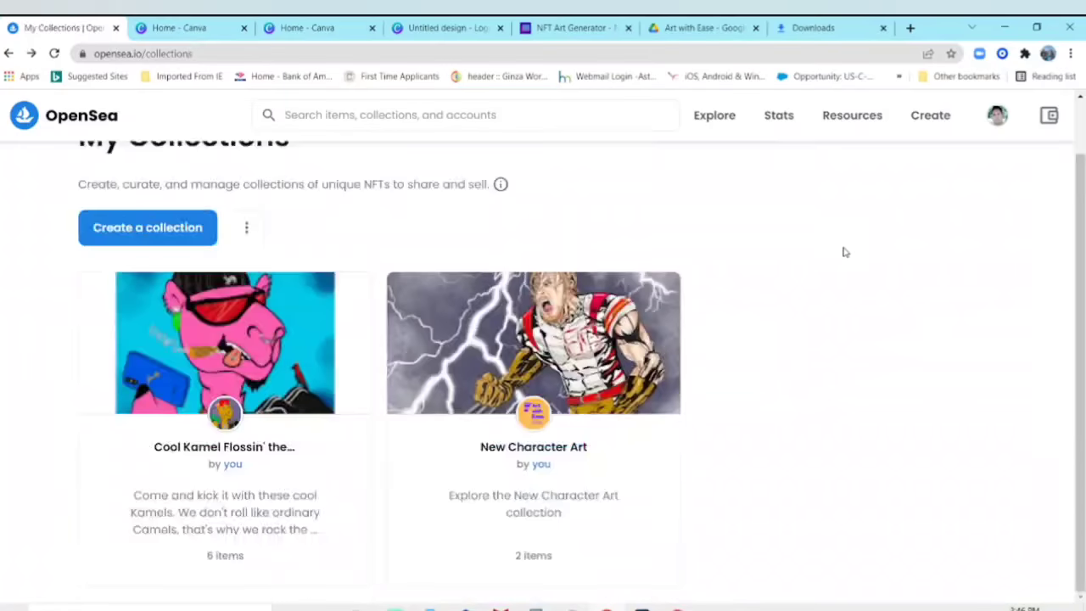
# Step: Return to My Collections, start a new collection and review the form's logo, featured and banner image requirements
pyautogui.scroll(1, 844, 253)
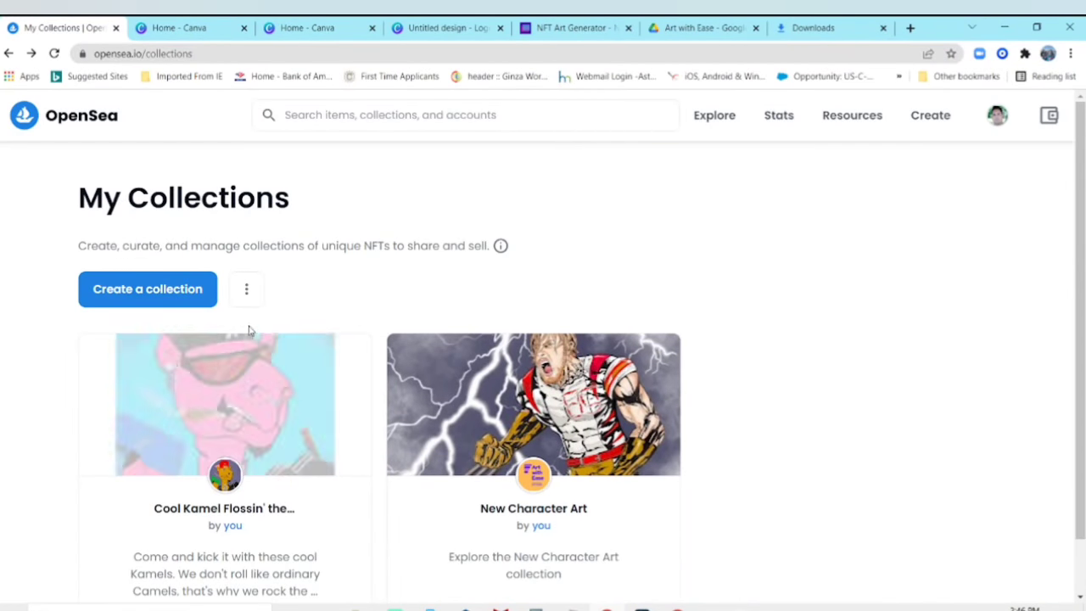
pyautogui.click(167, 294)
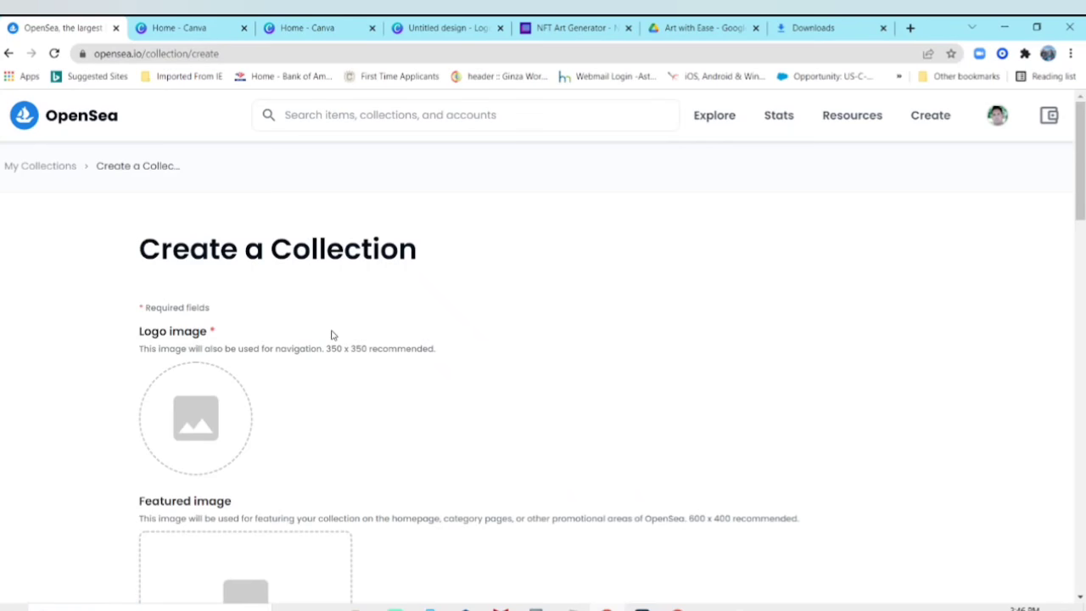
pyautogui.scroll(-2, 332, 334)
pyautogui.scroll(-1, 342, 391)
pyautogui.scroll(-2, 314, 356)
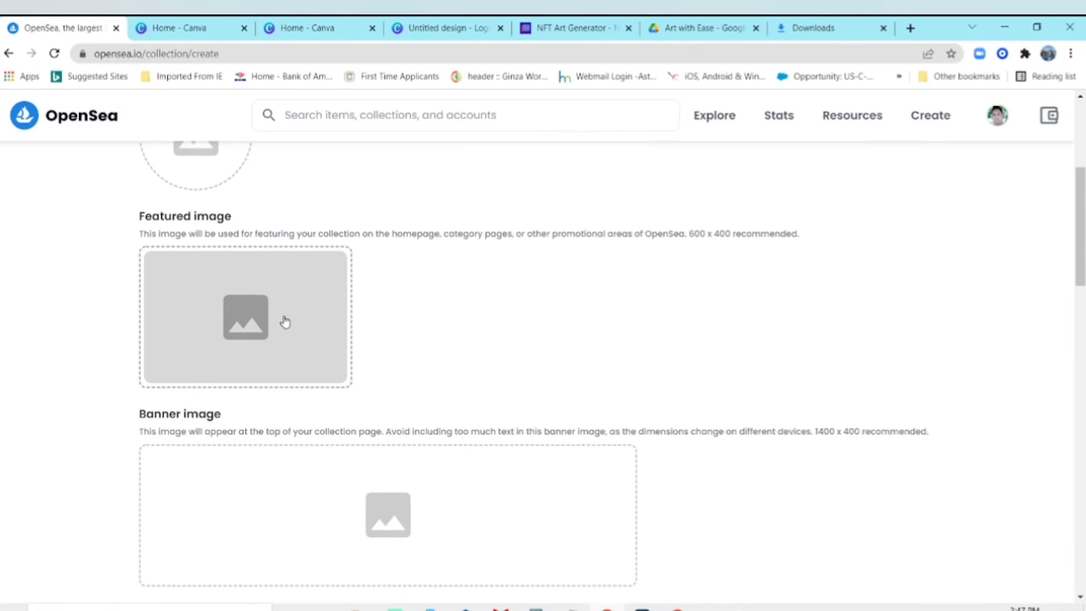
pyautogui.scroll(-3, 488, 496)
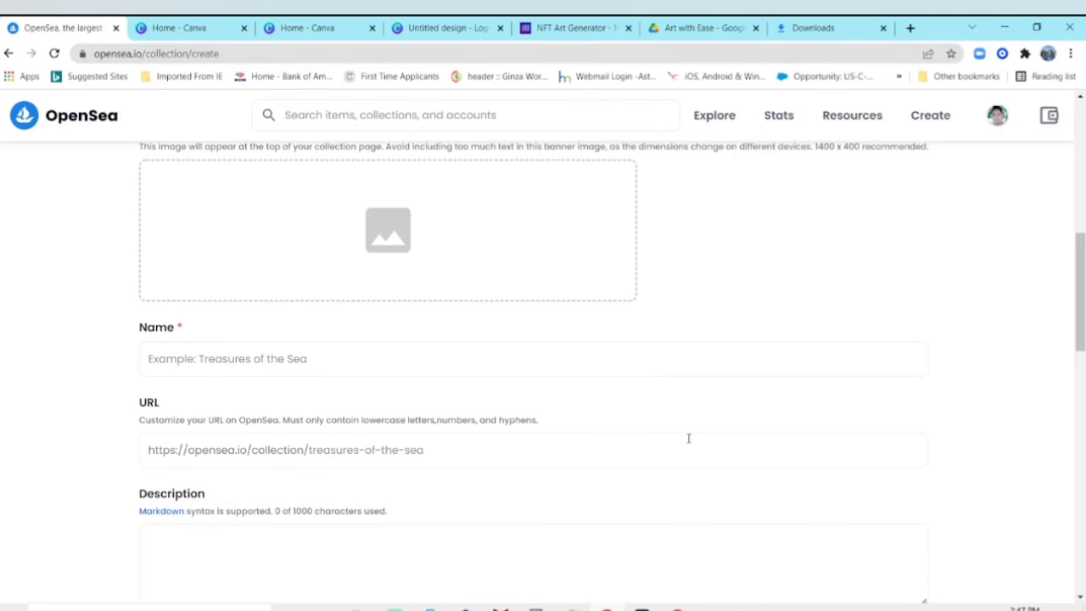
pyautogui.scroll(2, 691, 438)
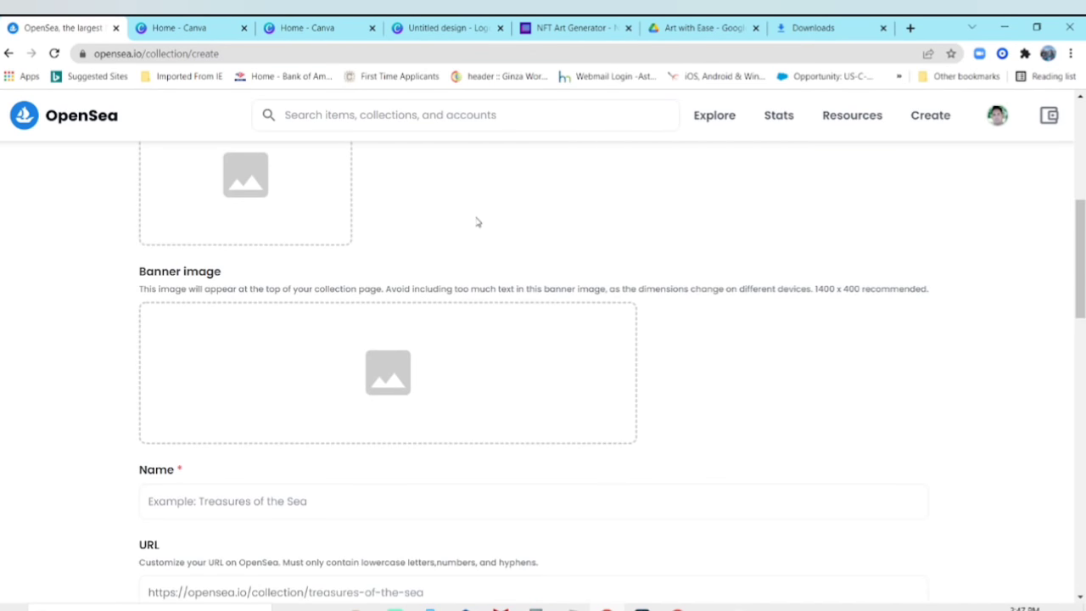
pyautogui.scroll(-1, 478, 223)
# Step: Switch to Canva, search the design types for "logo" and create a blank 500 × 500 px Logo design
pyautogui.click(200, 28)
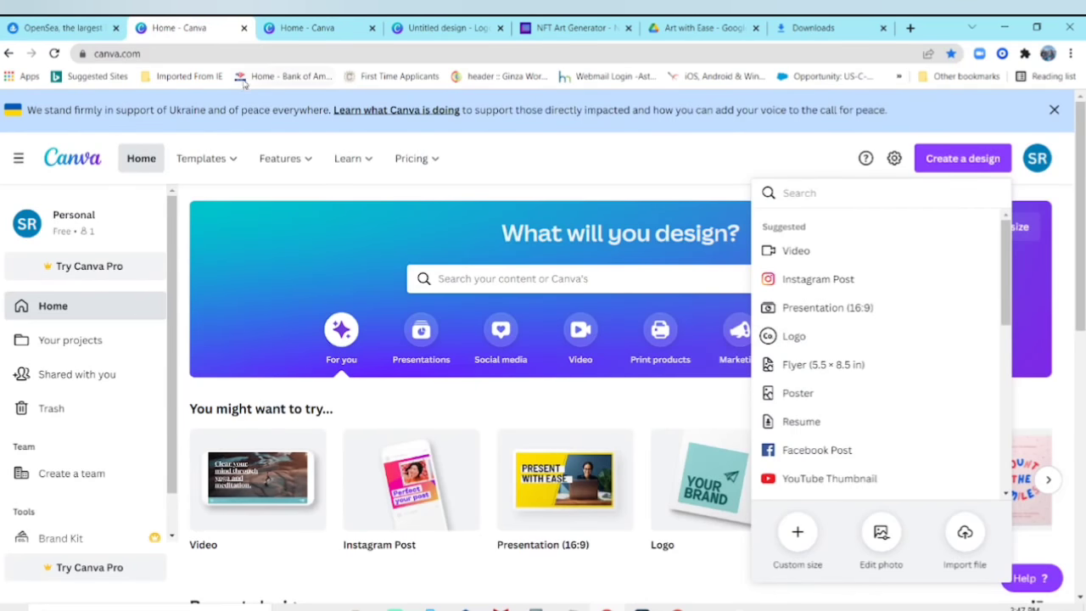
pyautogui.click(164, 54)
pyautogui.click(585, 149)
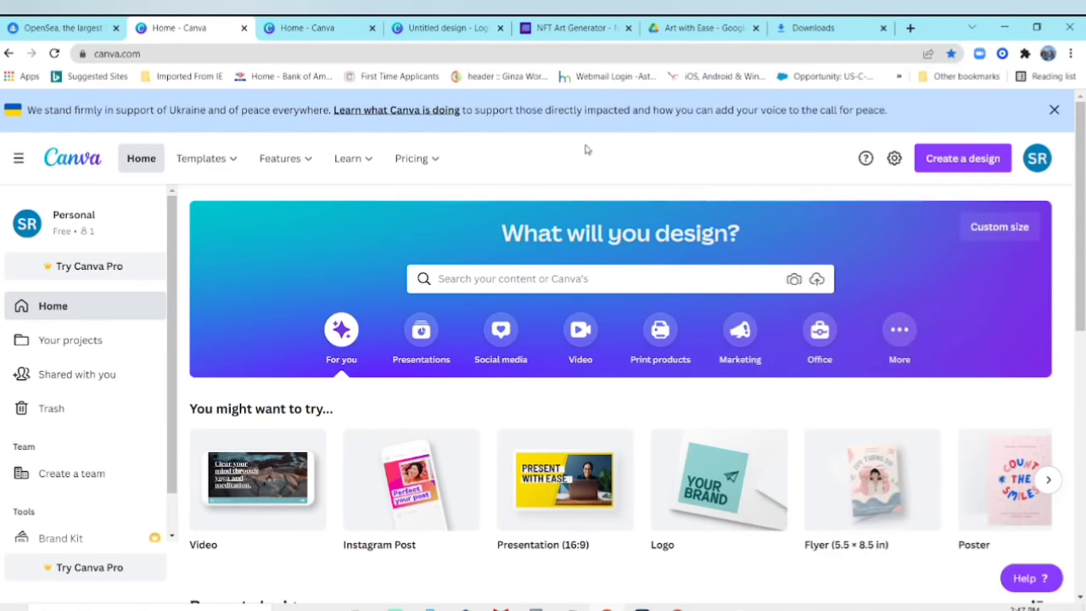
pyautogui.click(285, 158)
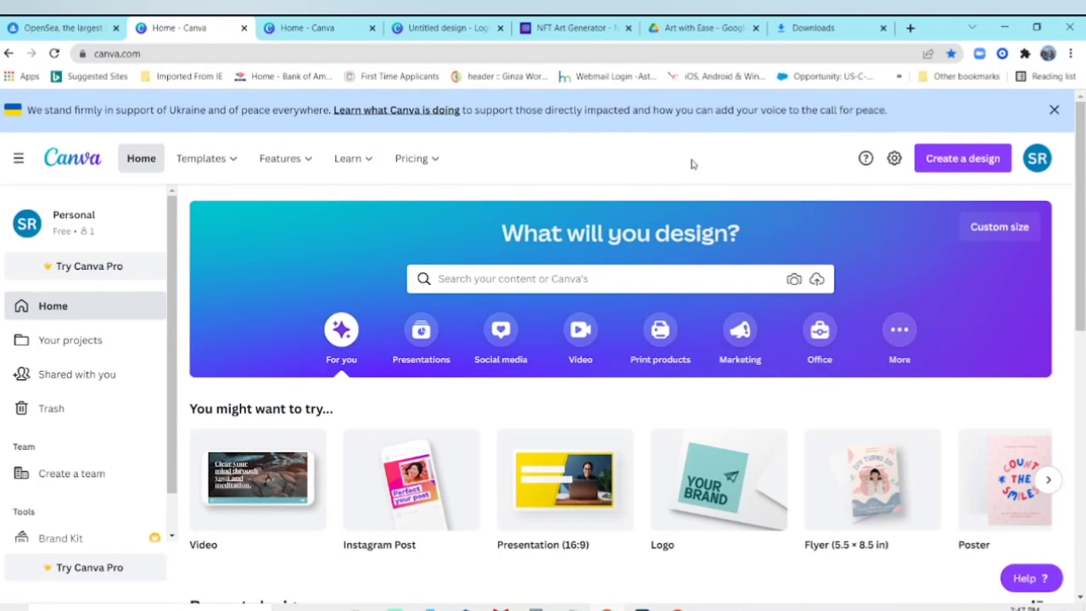
pyautogui.click(947, 162)
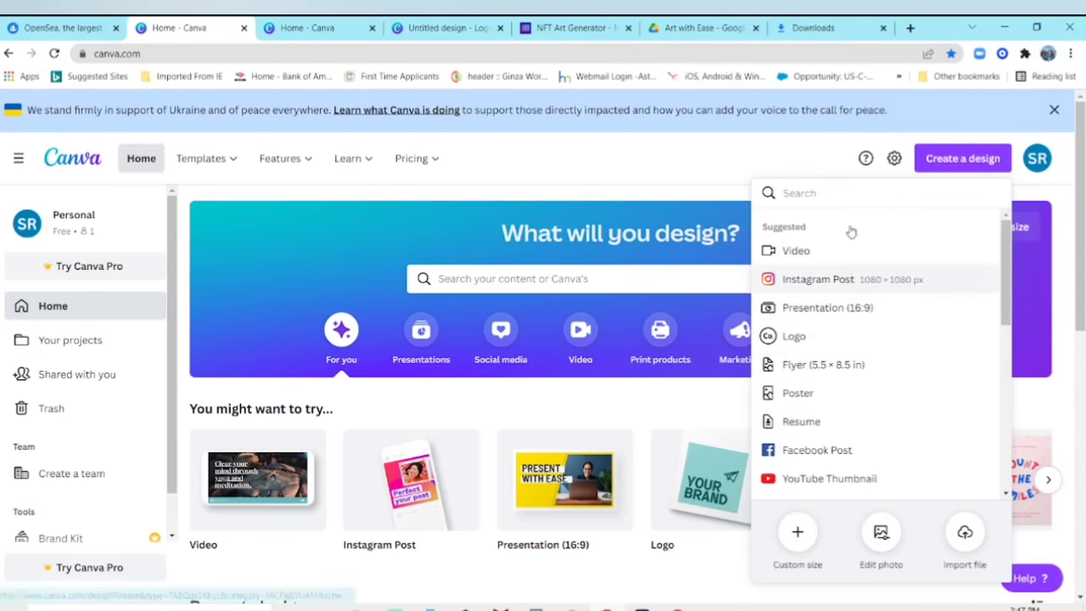
pyautogui.write('logo')
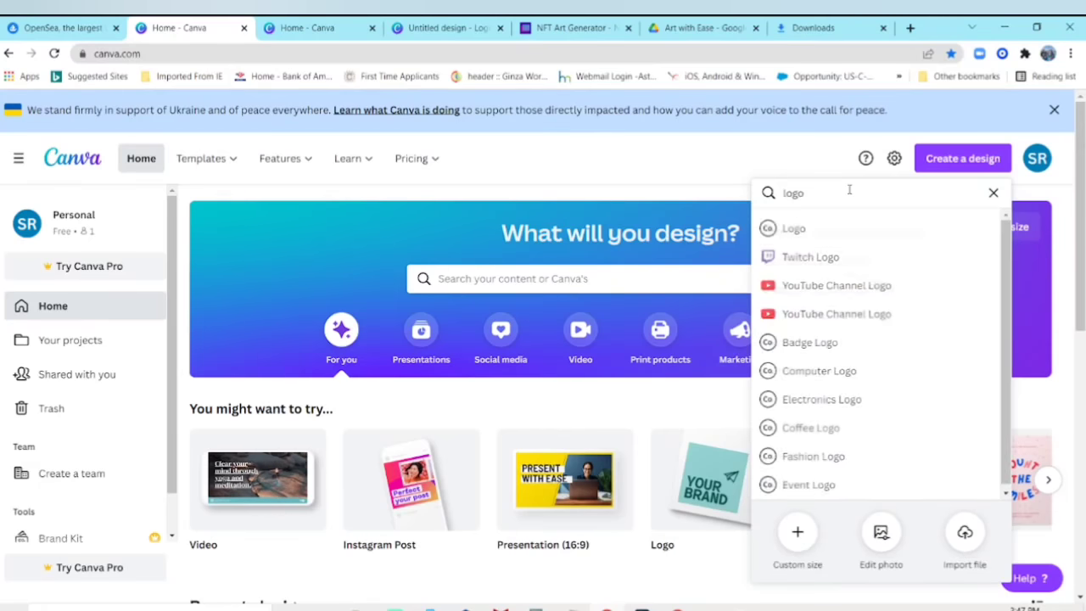
pyautogui.click(61, 30)
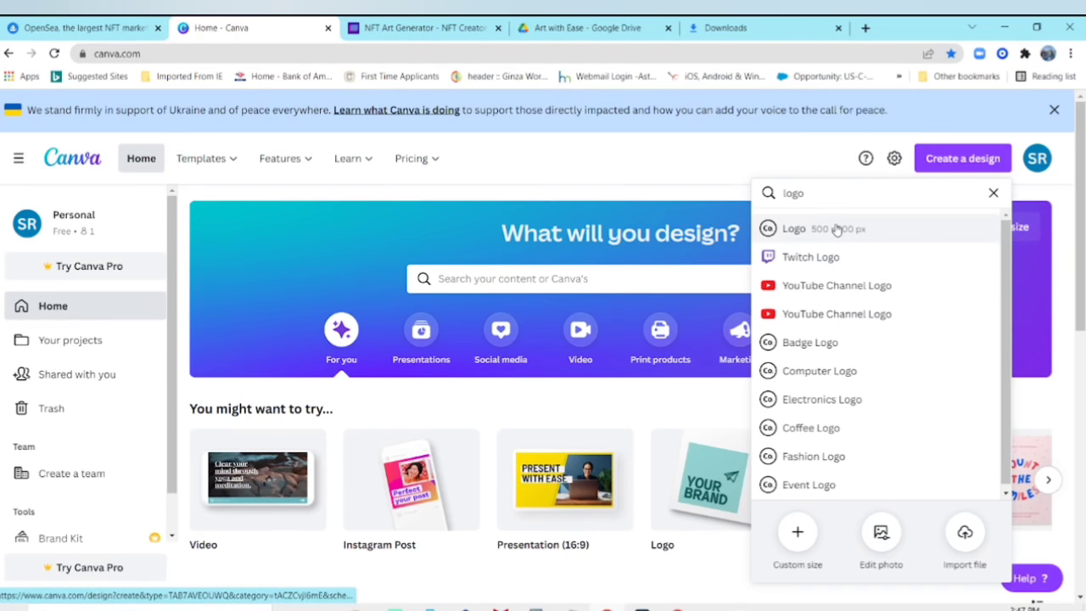
pyautogui.click(813, 231)
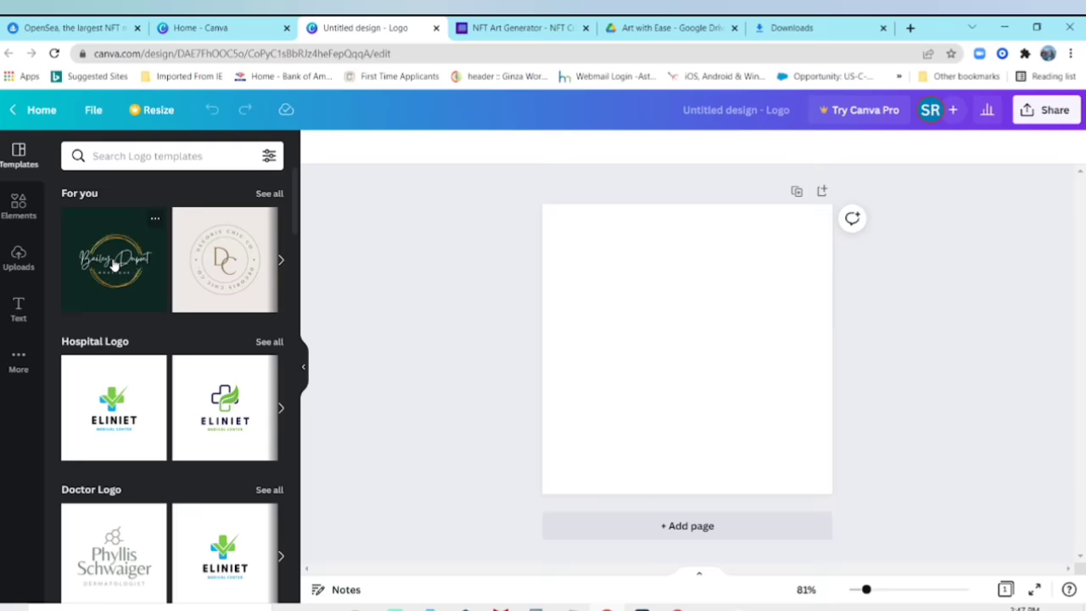
# Step: Upload the CK_Gold_money image from the Cool Kamel folder to the design's media uploads
pyautogui.click(19, 254)
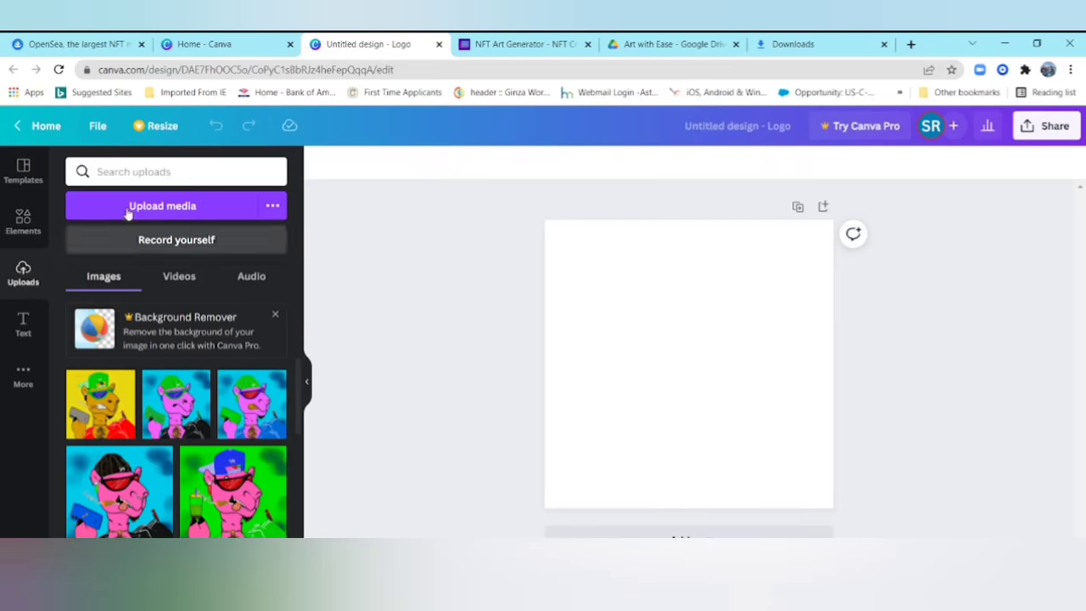
pyautogui.click(177, 210)
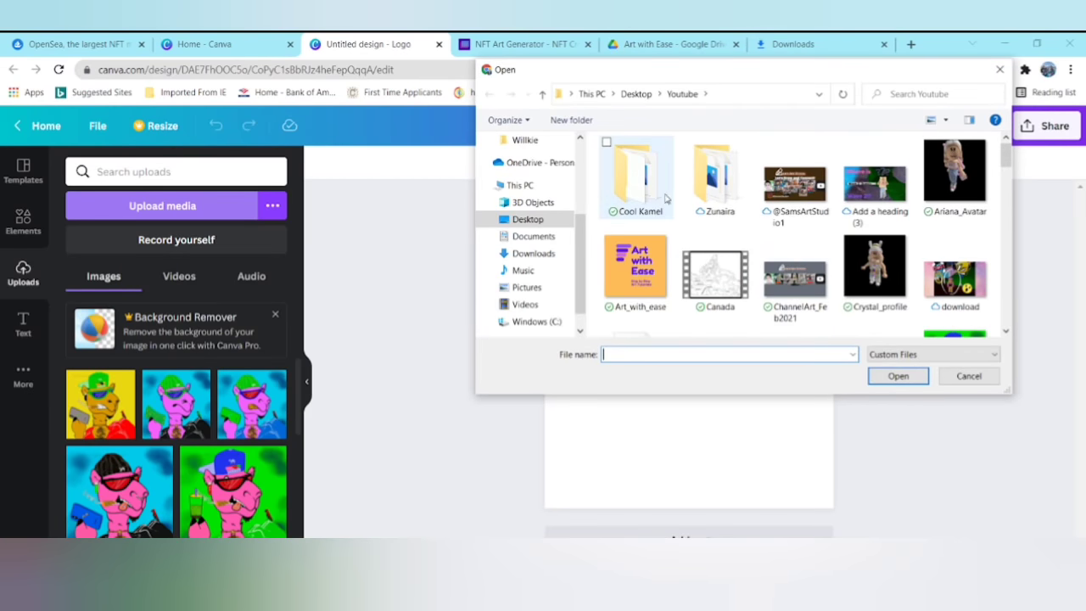
pyautogui.doubleClick(666, 196)
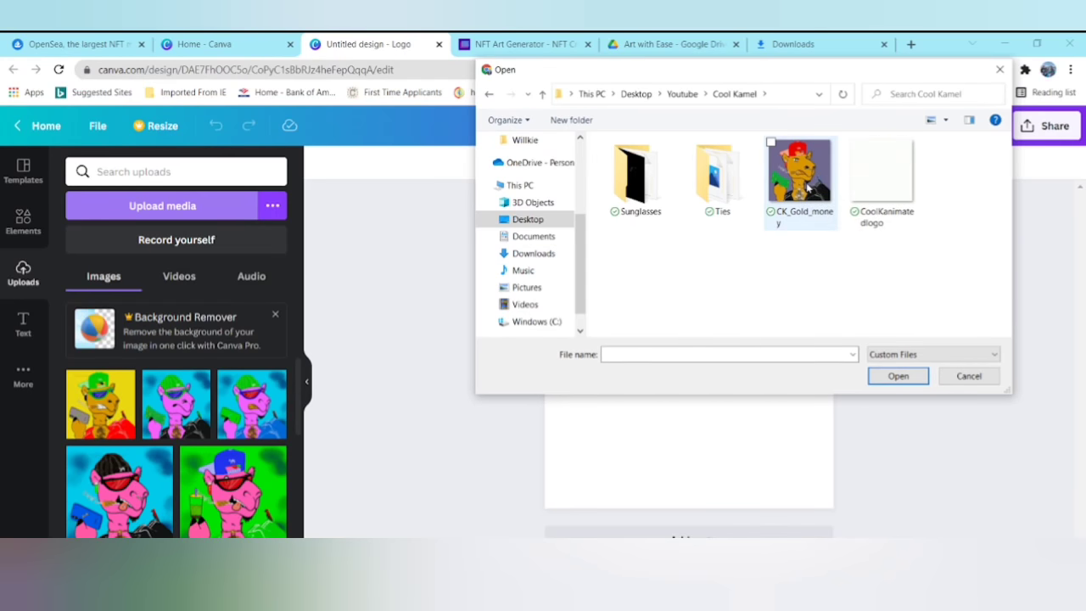
pyautogui.click(808, 190)
pyautogui.click(921, 376)
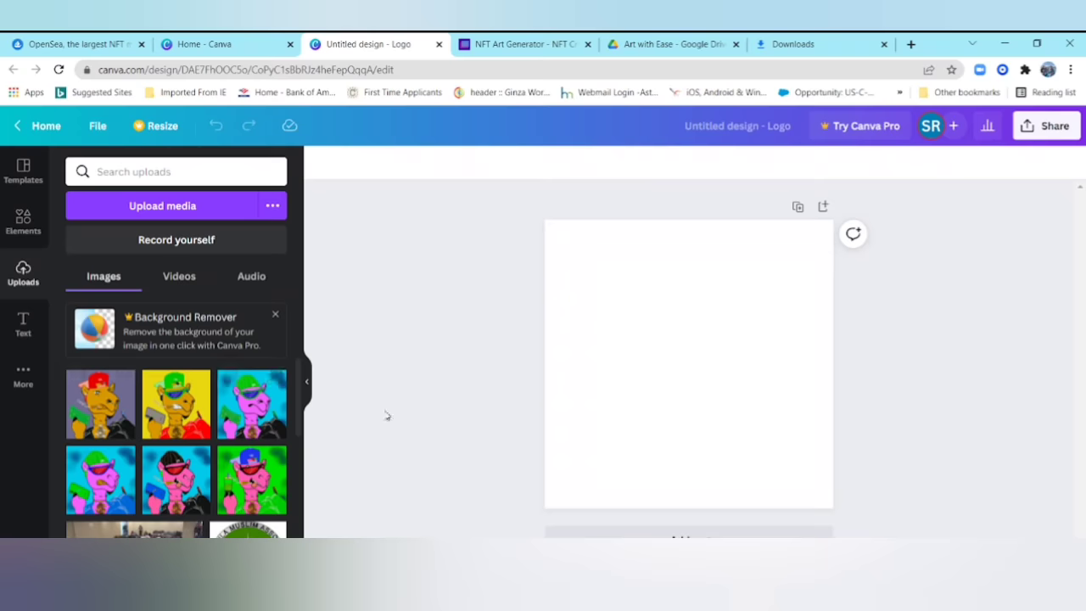
# Step: Place the uploaded red-cap camel image on the page and enlarge it proportionally, leaving a narrow white margin around it
pyautogui.click(99, 415)
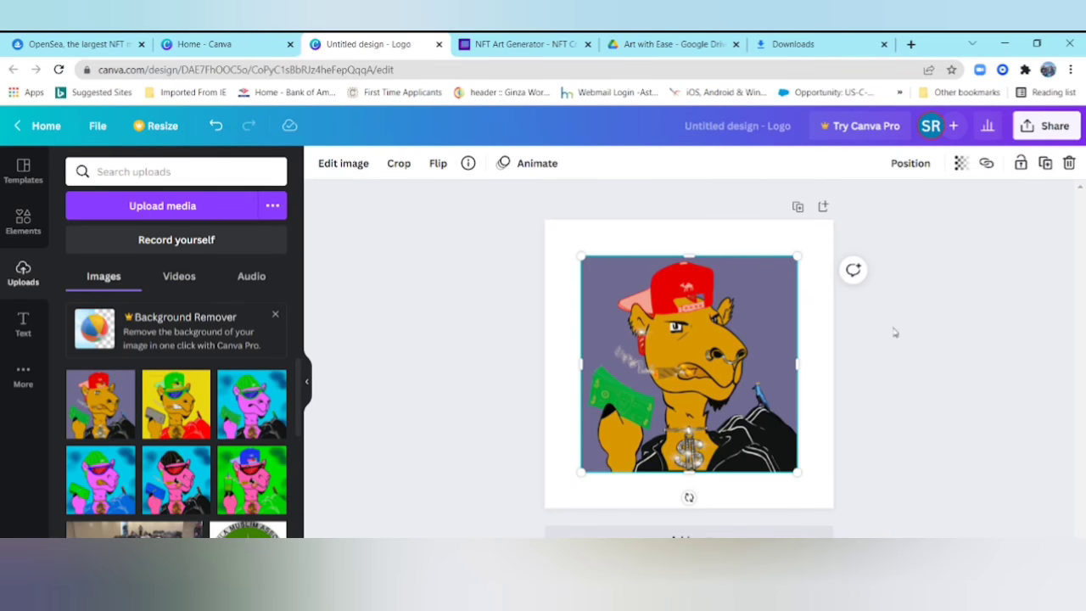
pyautogui.moveTo(797, 469)
pyautogui.mouseDown()
pyautogui.moveTo(817, 491)
pyautogui.moveTo(807, 482)
pyautogui.mouseUp()
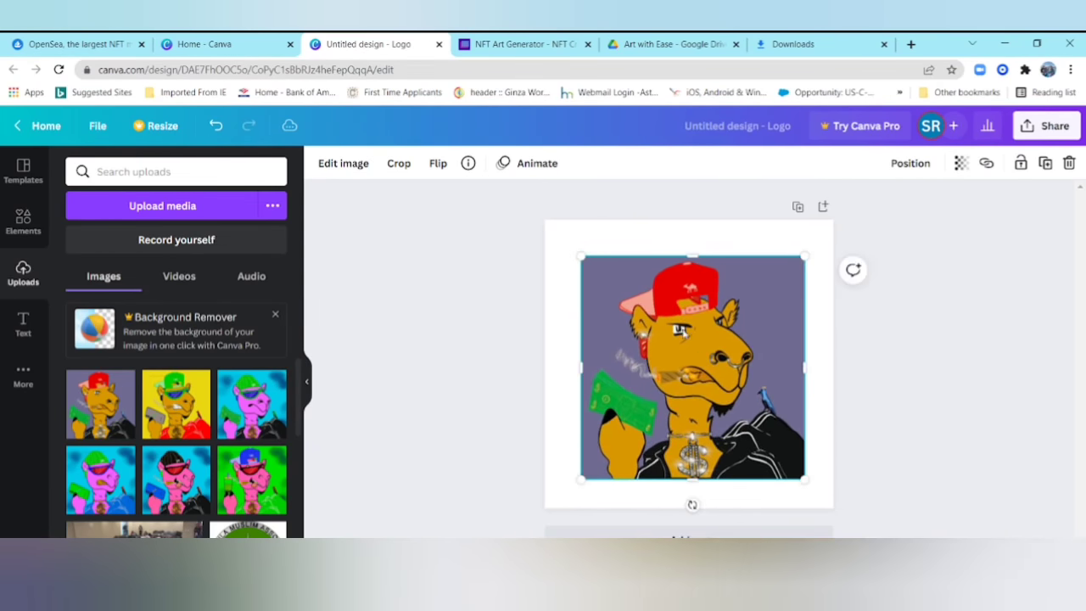
pyautogui.moveTo(593, 259); pyautogui.dragTo(563, 242)
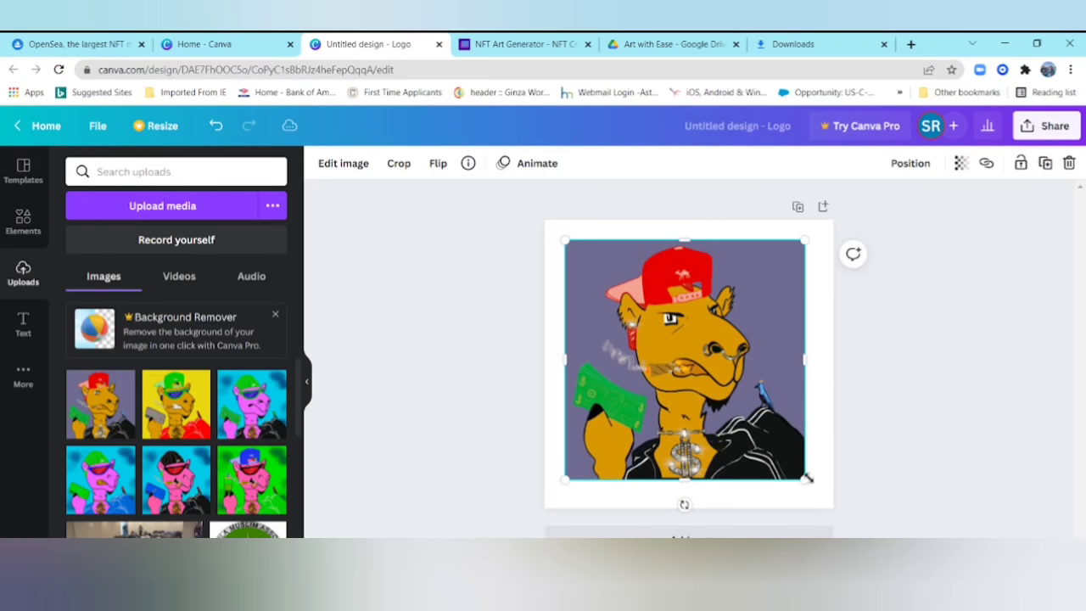
pyautogui.moveTo(806, 478); pyautogui.dragTo(816, 490)
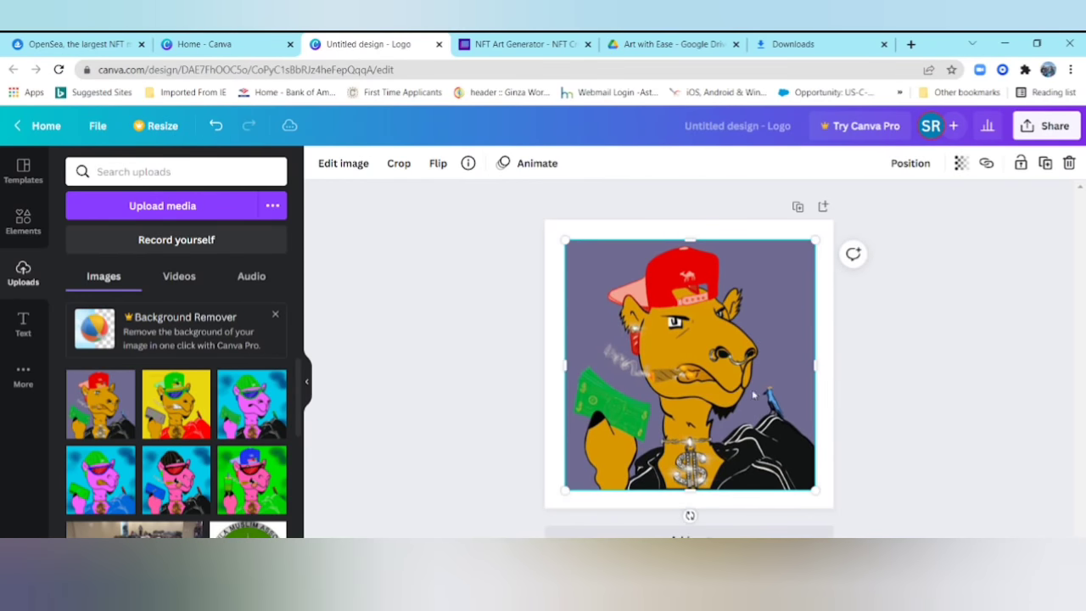
# Step: Check OpenSea's recommended logo image size against Canva's Logo preset size, and return to the logo design
pyautogui.click(133, 49)
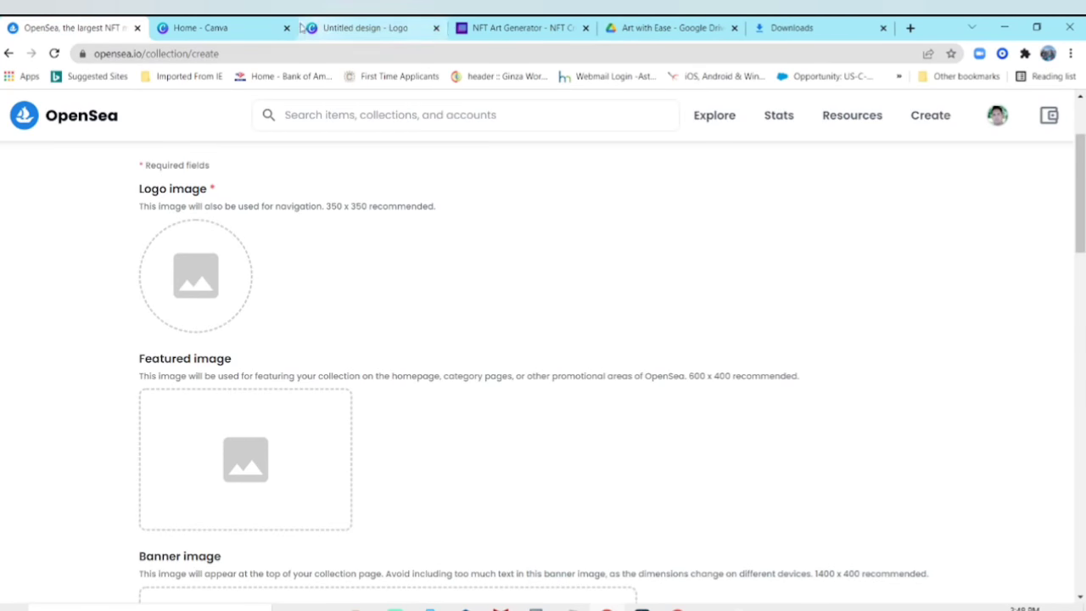
pyautogui.click(228, 31)
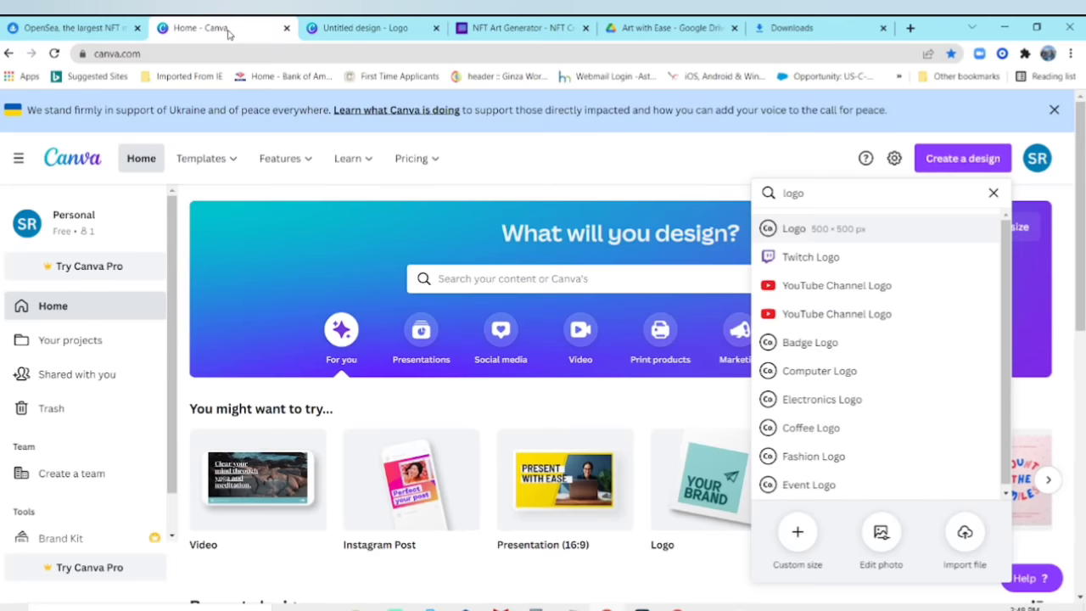
pyautogui.click(365, 28)
# Step: Deselect the camel image and apply the Tumble page animation to the logo design
pyautogui.click(899, 354)
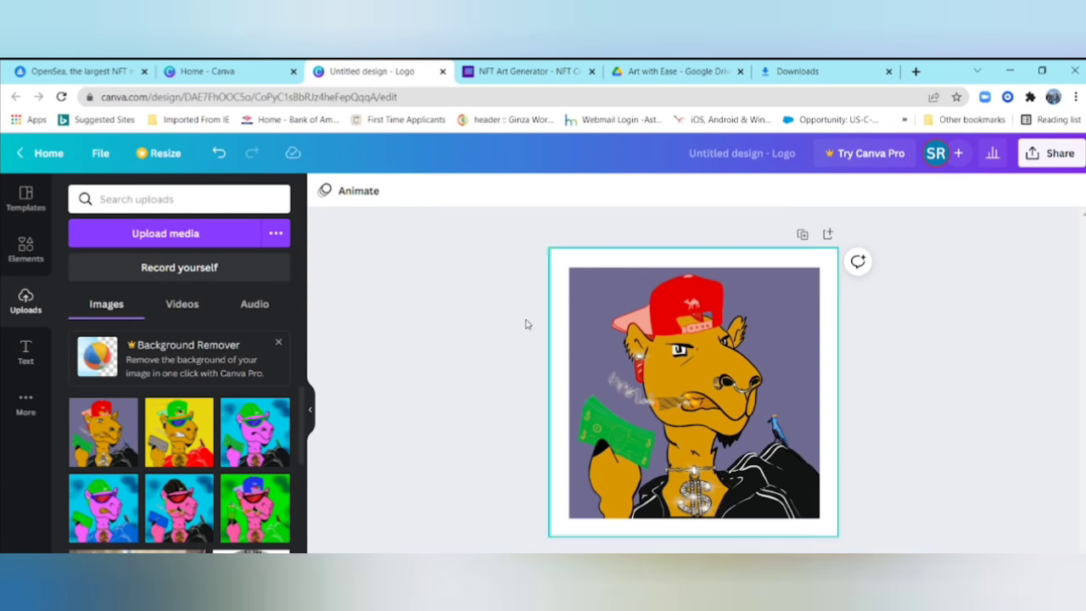
pyautogui.click(356, 195)
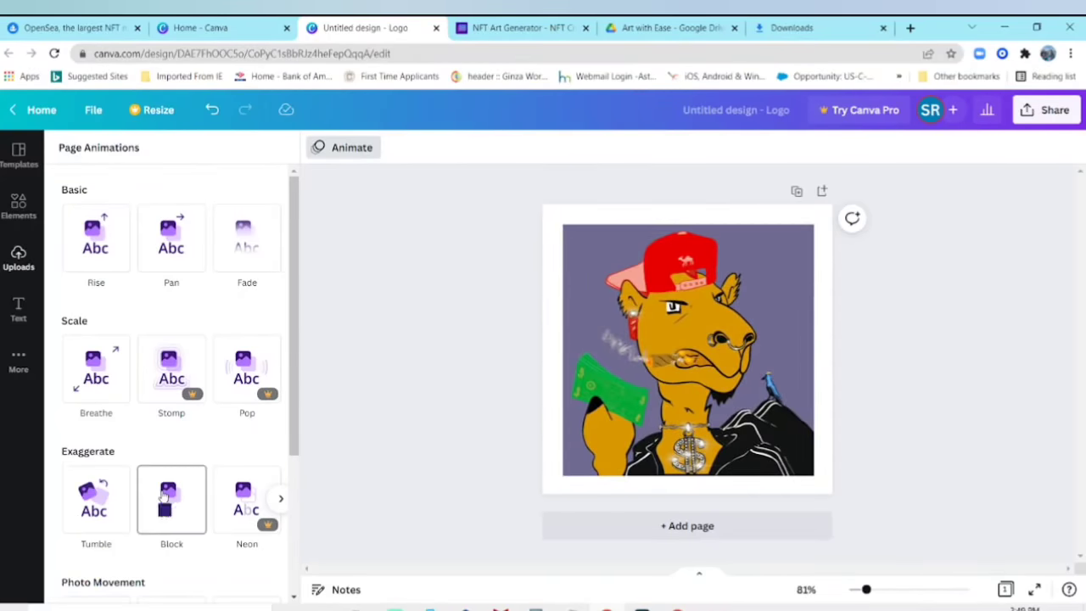
pyautogui.scroll(-3, 166, 495)
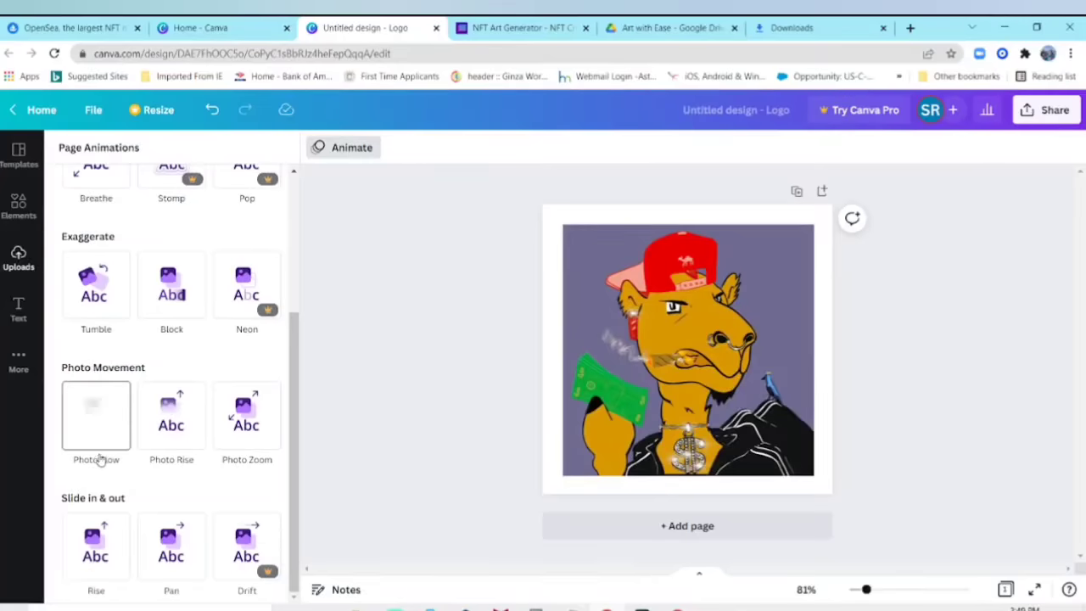
pyautogui.click(97, 291)
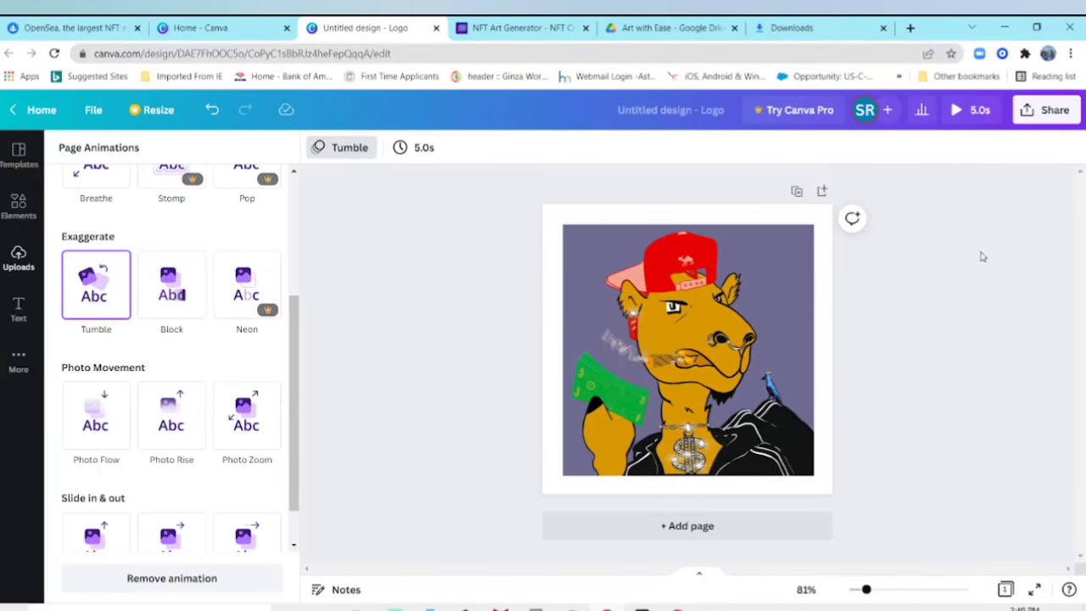
# Step: Check OpenSea's logo image requirements and download the animated logo design as a GIF
pyautogui.click(1052, 111)
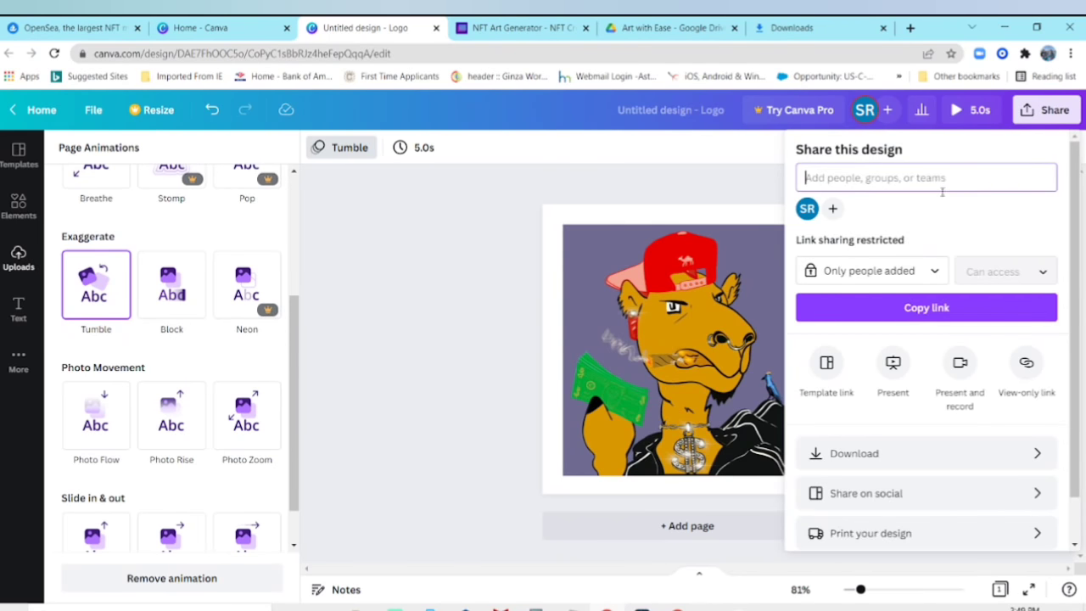
pyautogui.click(1041, 458)
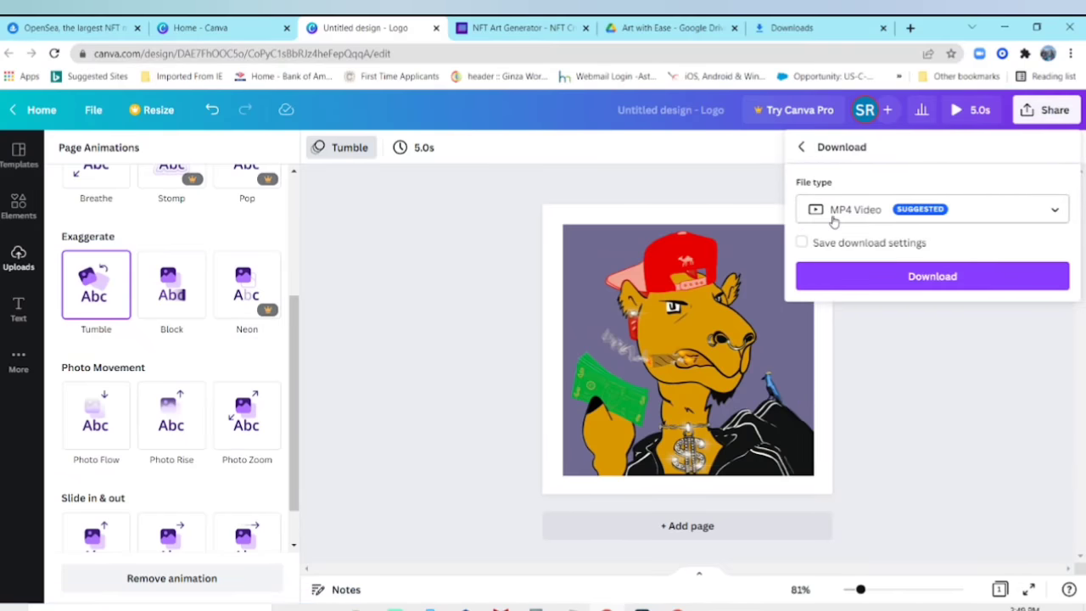
pyautogui.click(63, 31)
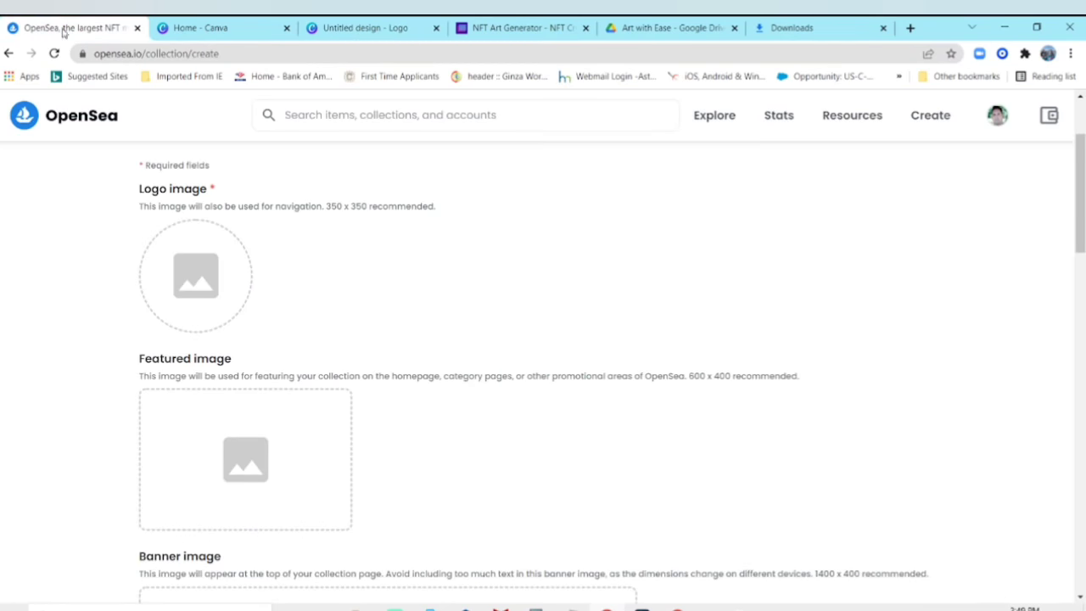
pyautogui.click(343, 33)
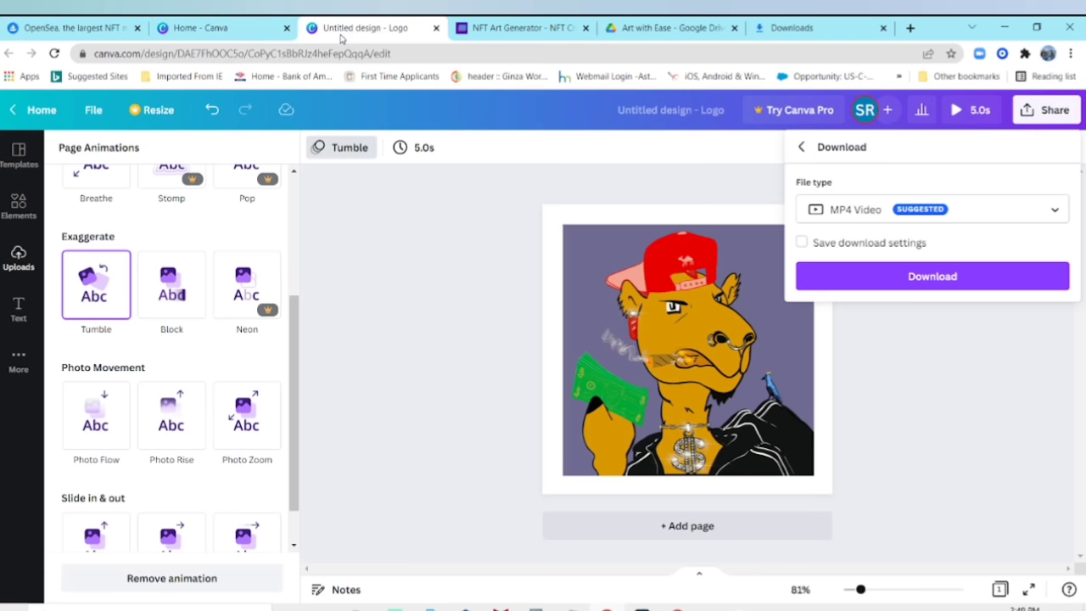
pyautogui.click(1005, 214)
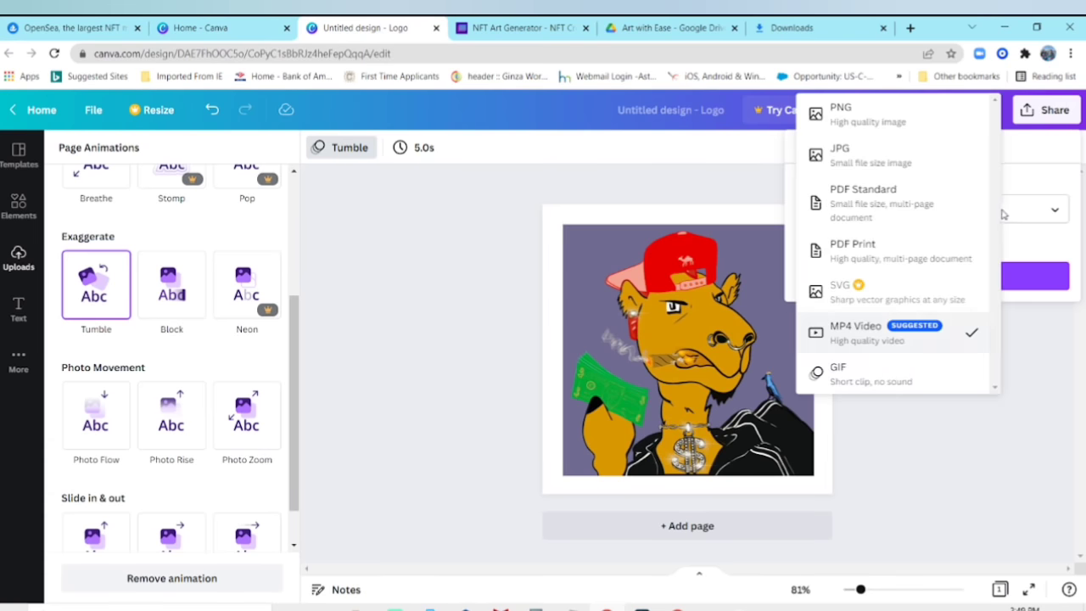
pyautogui.click(864, 379)
pyautogui.click(906, 283)
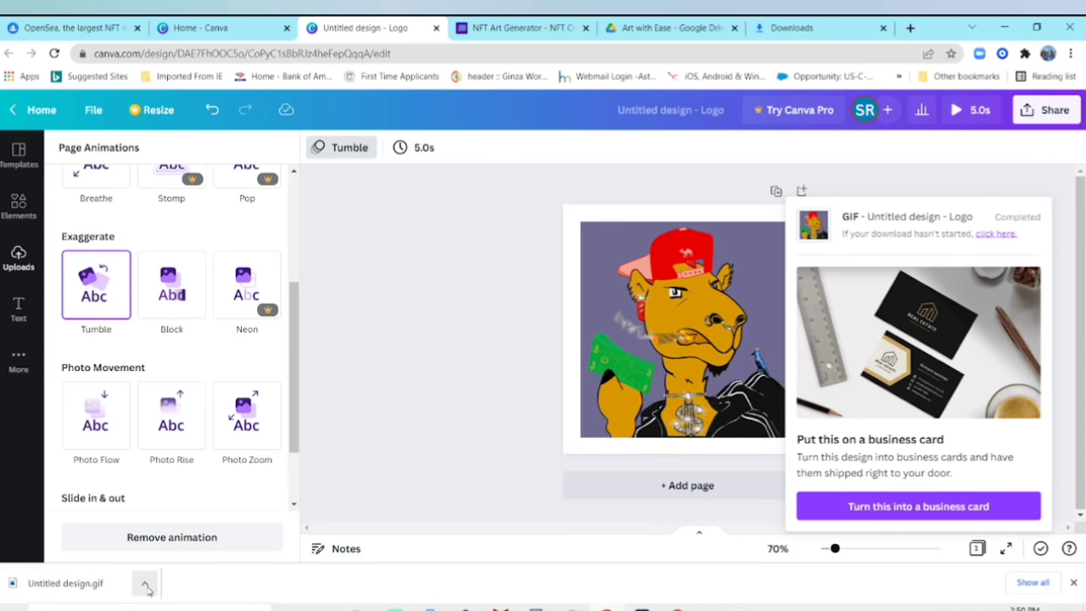
# Step: Show the downloaded Untitled design GIF in its folder and rename it CK_Gold_Money
pyautogui.click(146, 586)
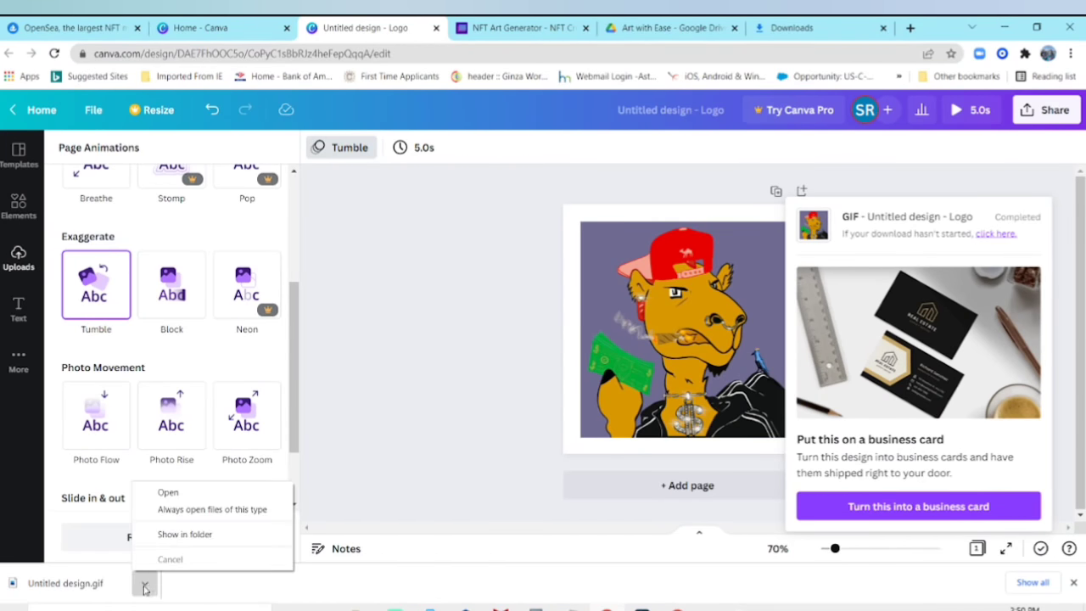
pyautogui.click(184, 534)
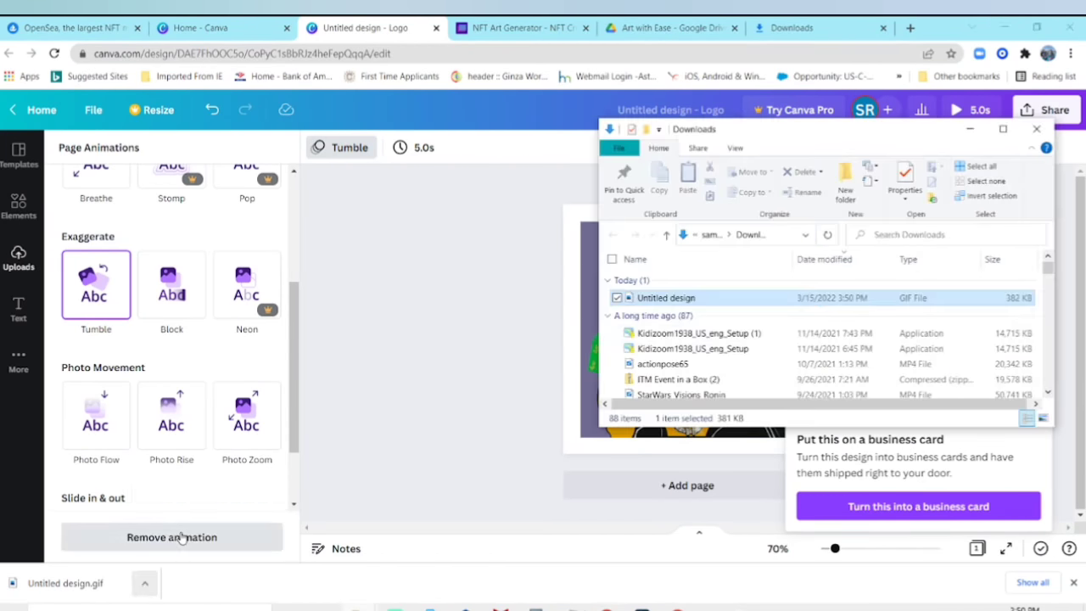
pyautogui.rightClick(708, 299)
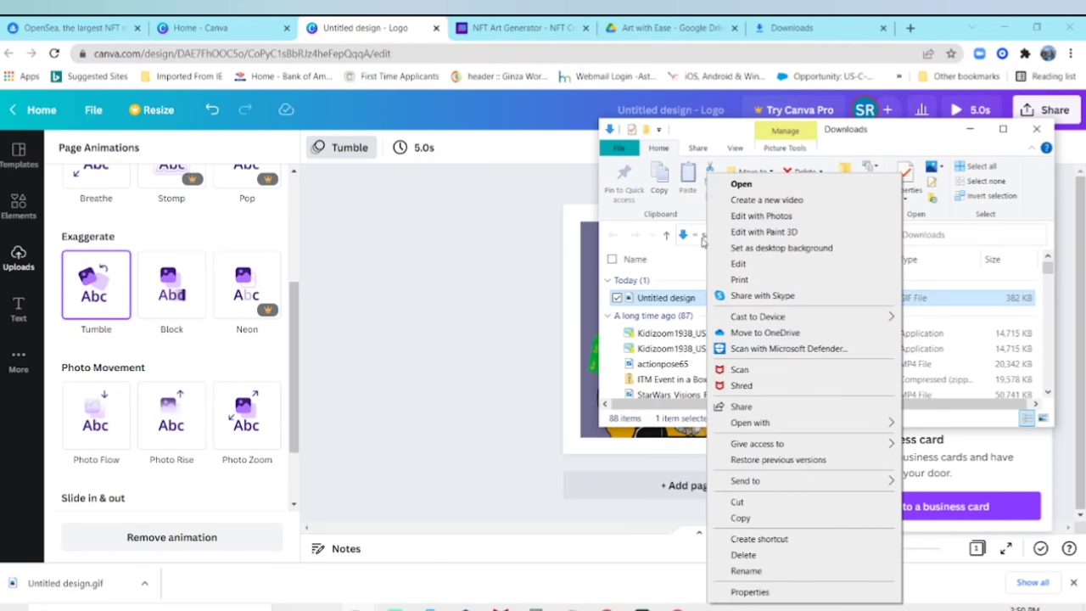
pyautogui.click(750, 592)
pyautogui.press('F2')
pyautogui.press('BackSpace')
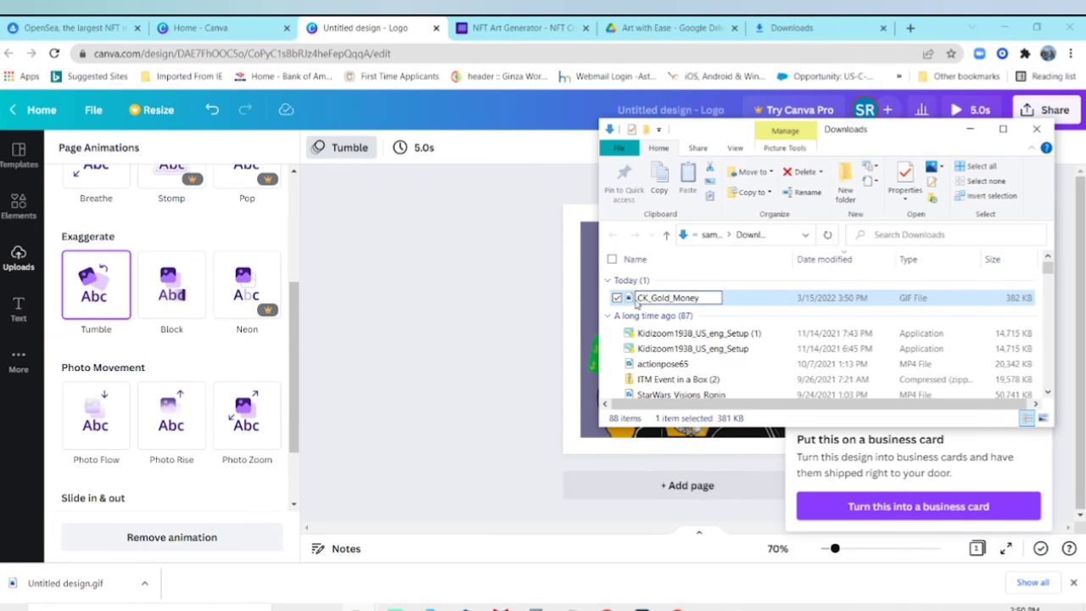
pyautogui.press('Return')
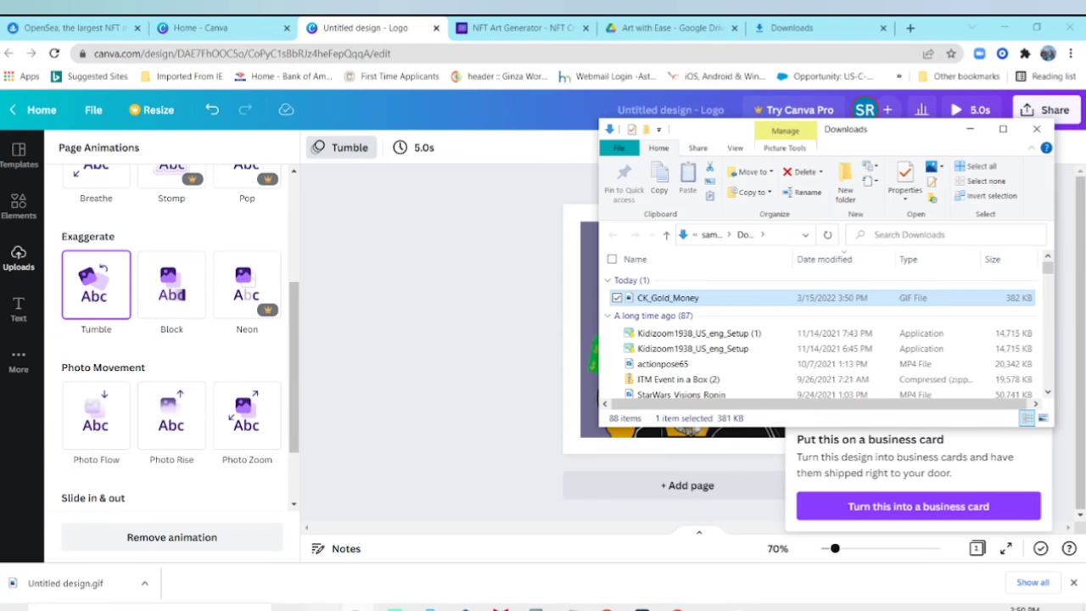
# Step: Move the renamed GIF from Downloads into the Cool Kamel folder under the name CK_Gold_Money_animated
pyautogui.click(358, 608)
pyautogui.click(326, 575)
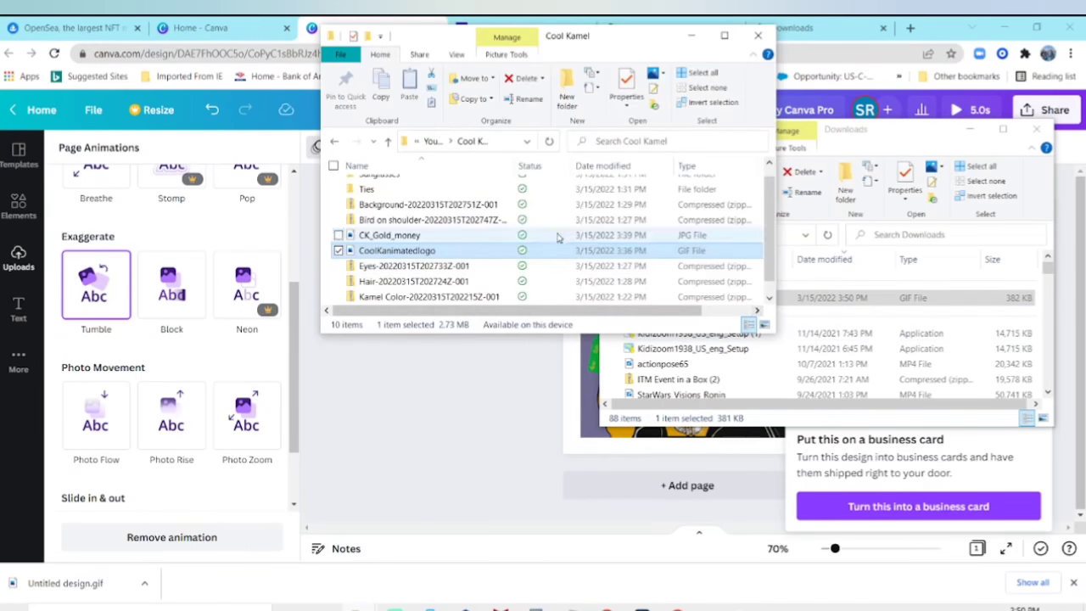
pyautogui.scroll(-1, 753, 283)
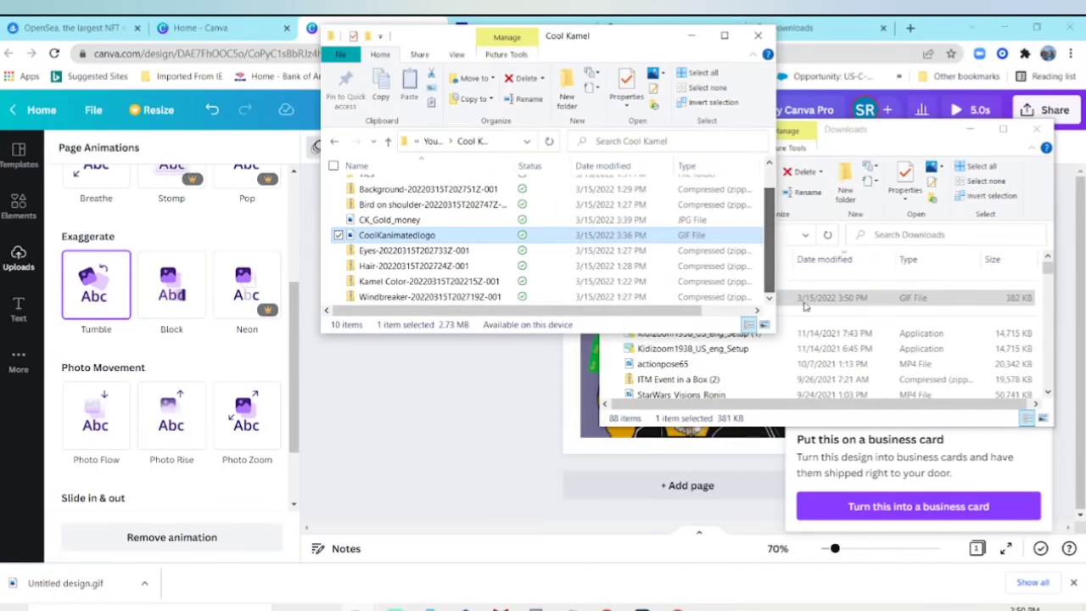
pyautogui.moveTo(821, 299); pyautogui.dragTo(611, 295)
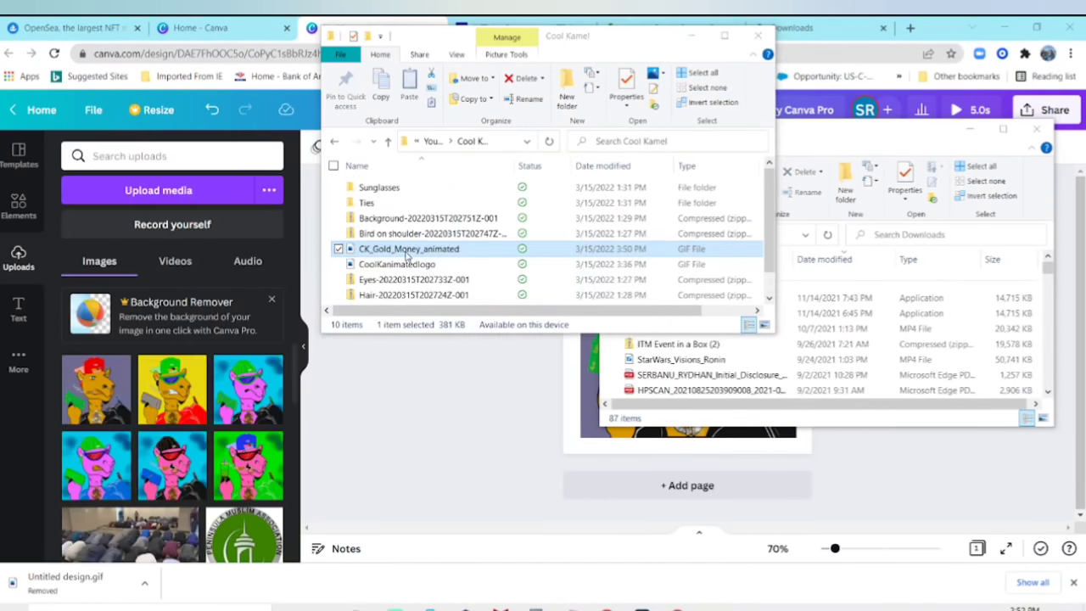
# Step: Preview CK_Gold_Money_animated and add it as the logo image on OpenSea's Create a Collection page
pyautogui.doubleClick(398, 247)
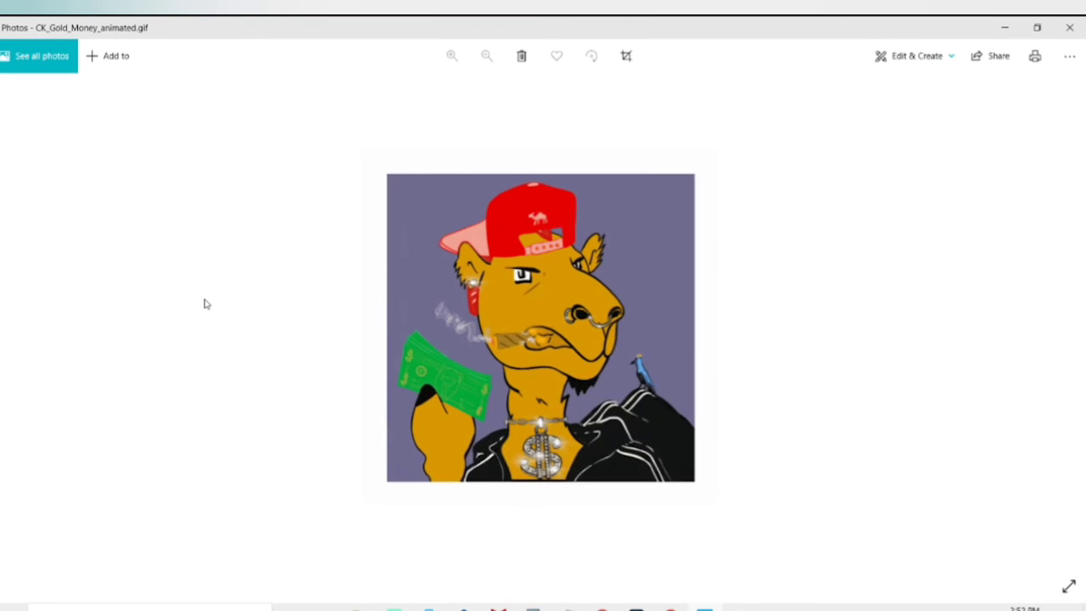
pyautogui.click(1070, 27)
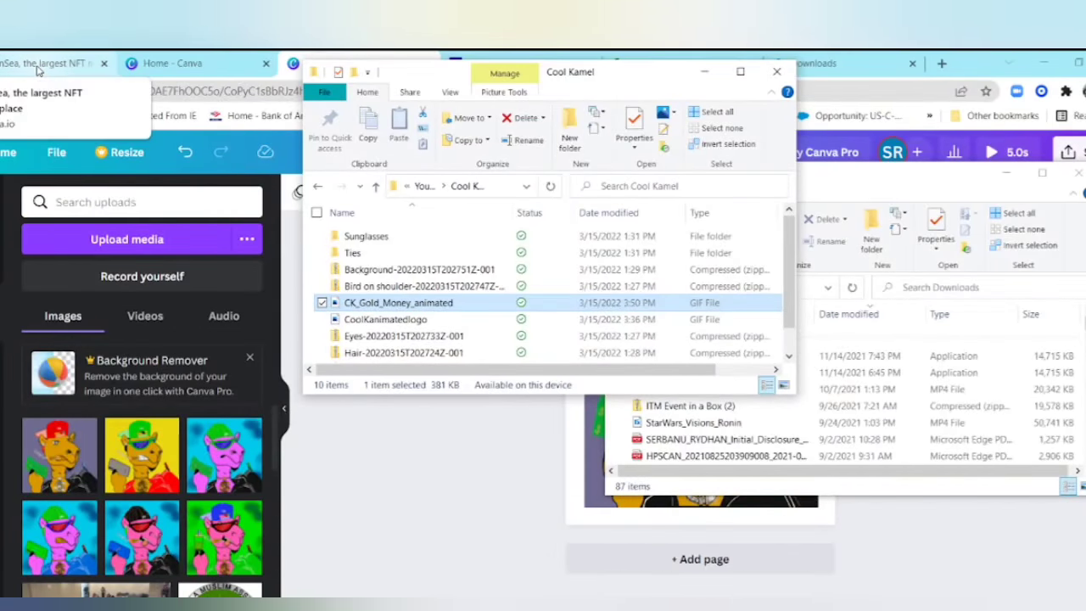
pyautogui.click(37, 65)
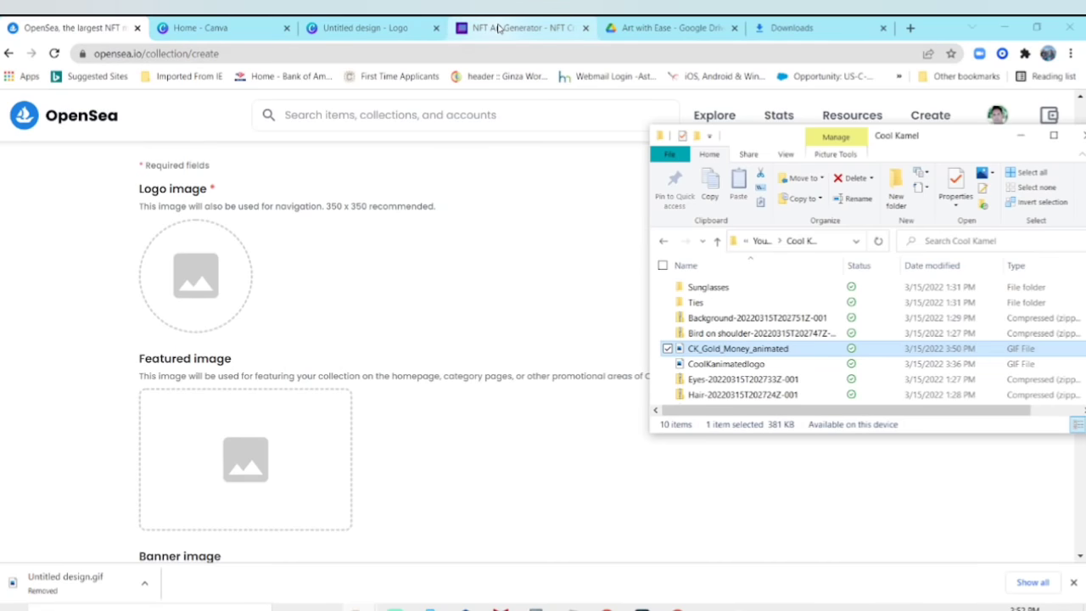
pyautogui.moveTo(728, 349); pyautogui.dragTo(203, 309)
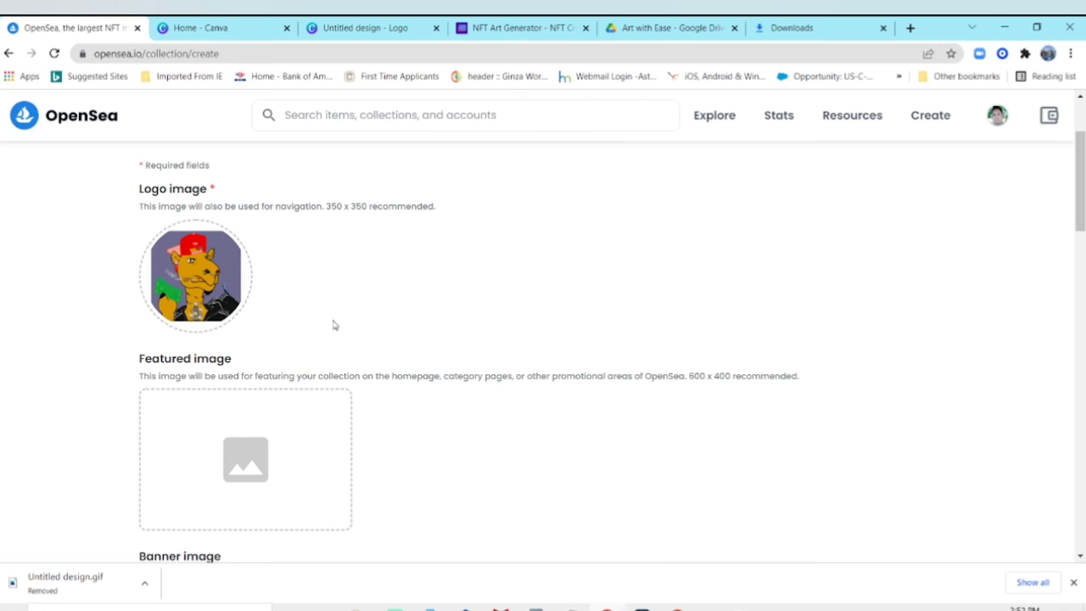
# Step: Add the CoolKanimatedlogo GIF from the Cool Kamel folder as the collection's featured image
pyautogui.scroll(2, 332, 308)
pyautogui.scroll(-4, 351, 308)
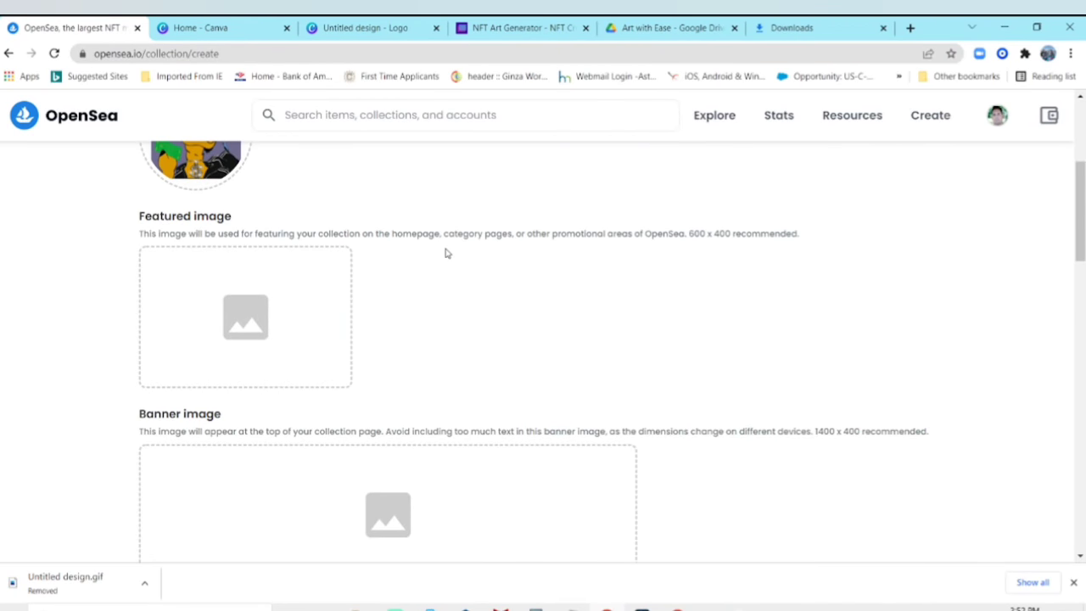
pyautogui.scroll(1, 446, 253)
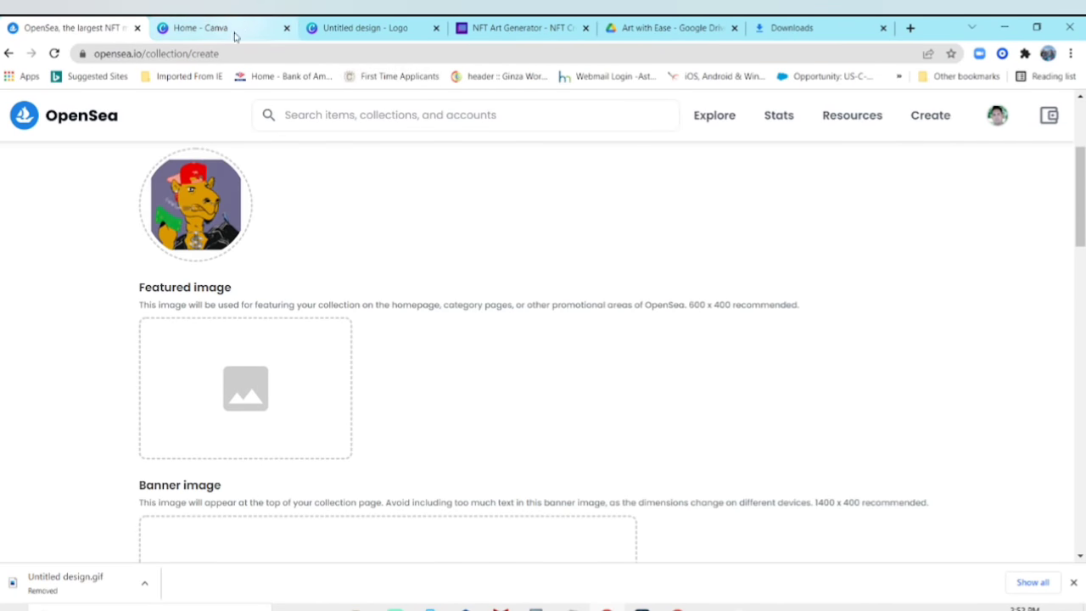
pyautogui.click(357, 608)
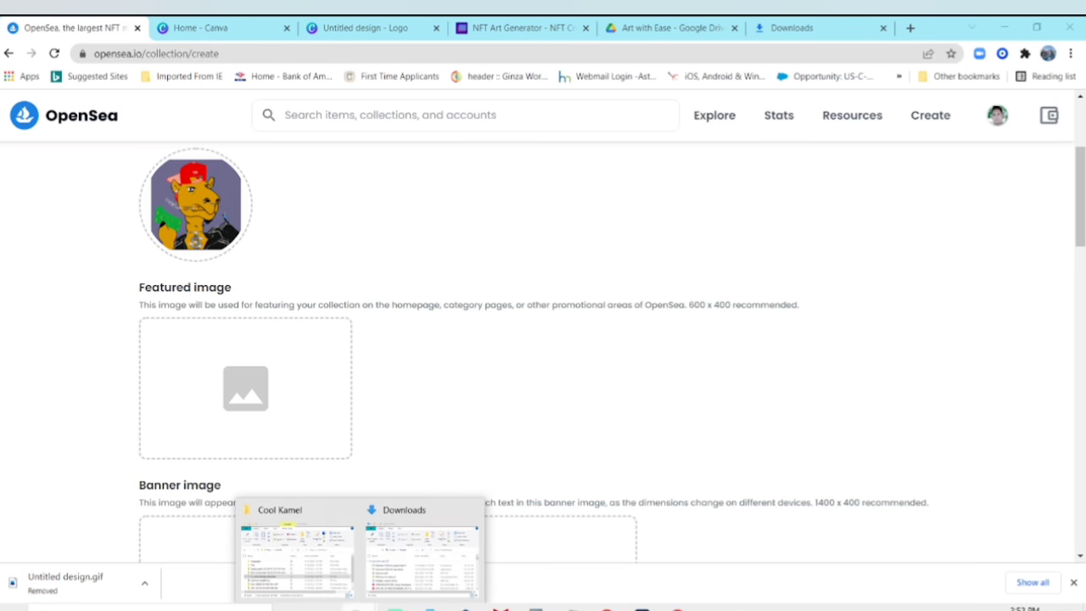
pyautogui.click(327, 573)
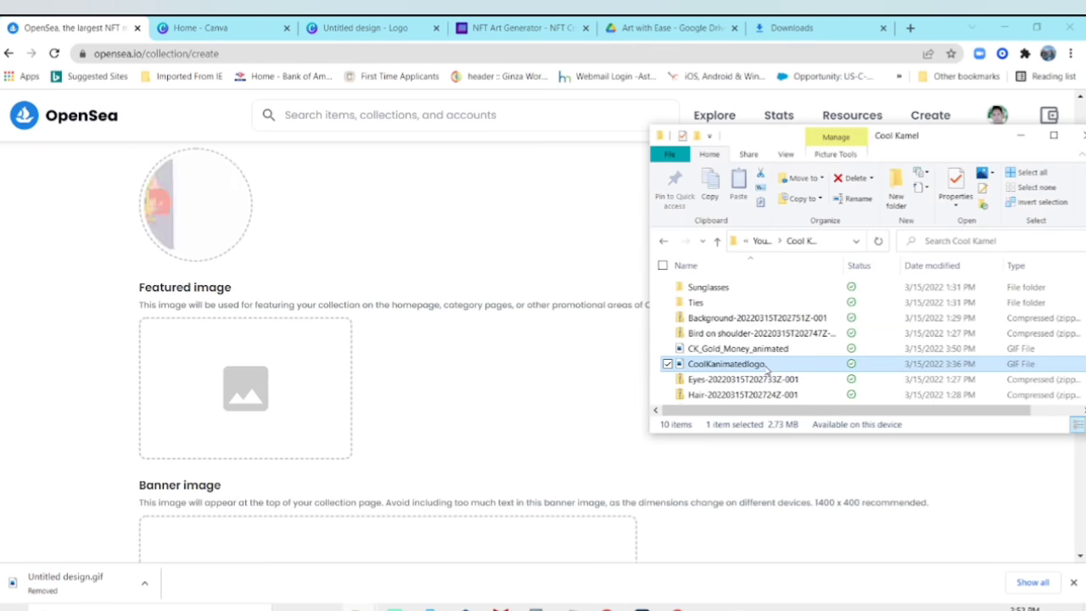
pyautogui.moveTo(727, 361); pyautogui.dragTo(339, 398)
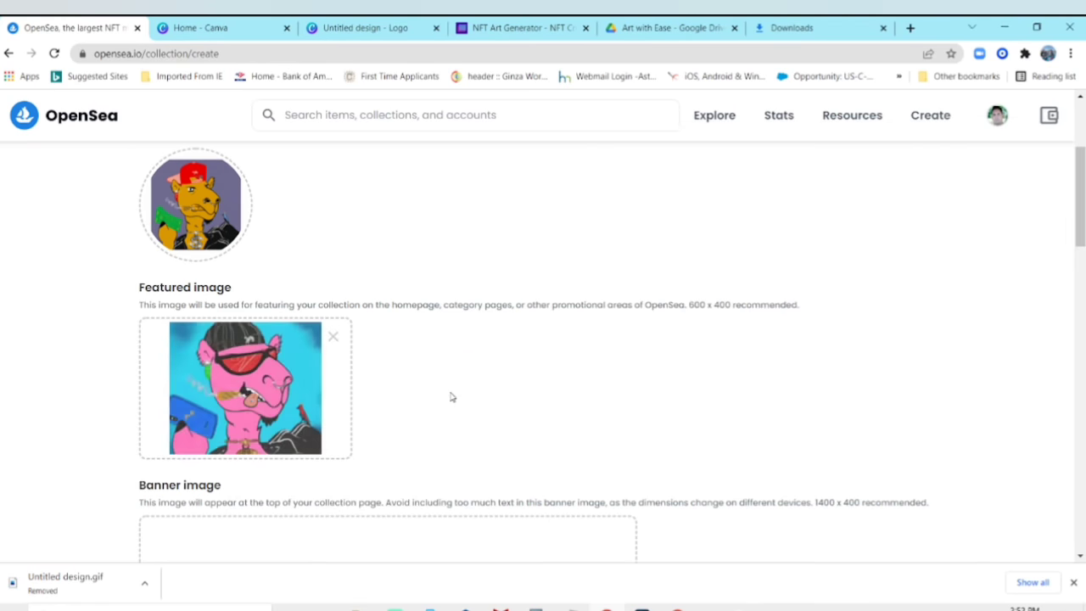
# Step: Review the collection's banner image requirements, switch to Canva, search design types for "banner" and create a Canvas Banner design
pyautogui.scroll(2, 752, 410)
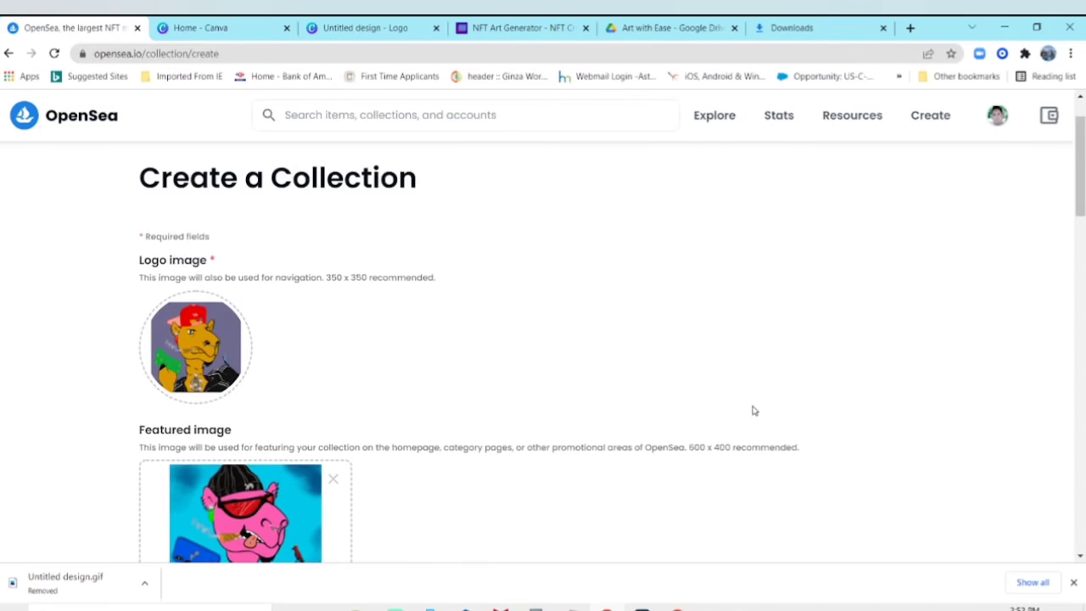
pyautogui.scroll(-4, 759, 407)
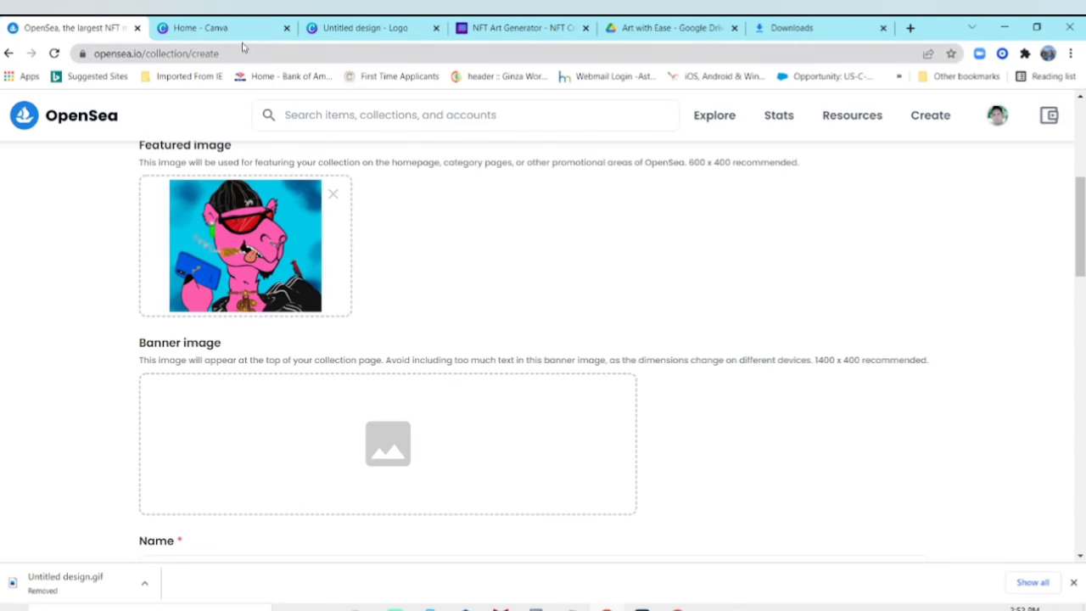
pyautogui.click(200, 28)
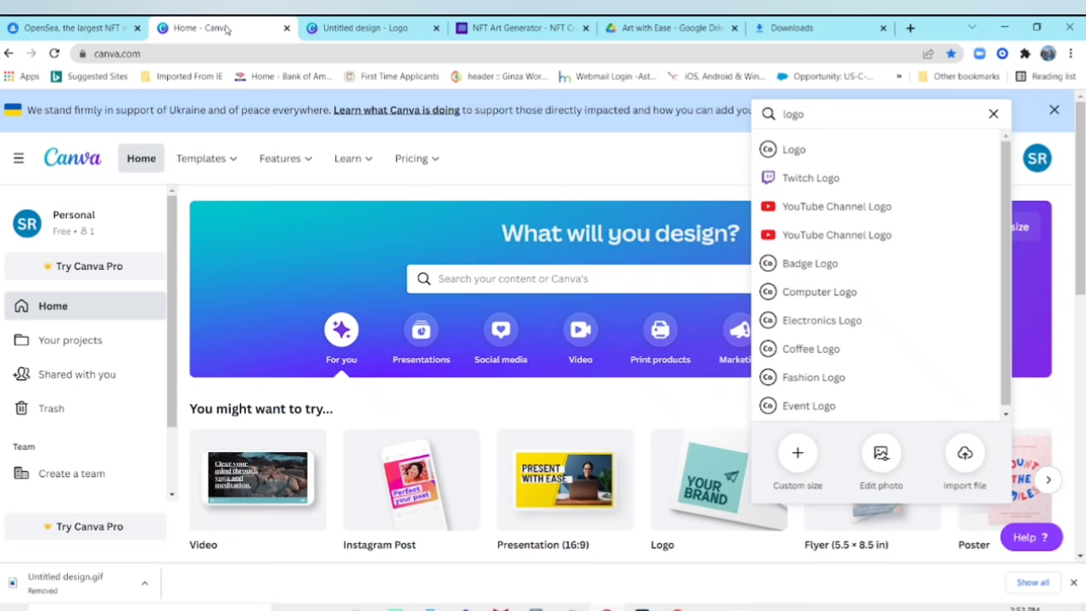
pyautogui.click(993, 114)
pyautogui.click(701, 155)
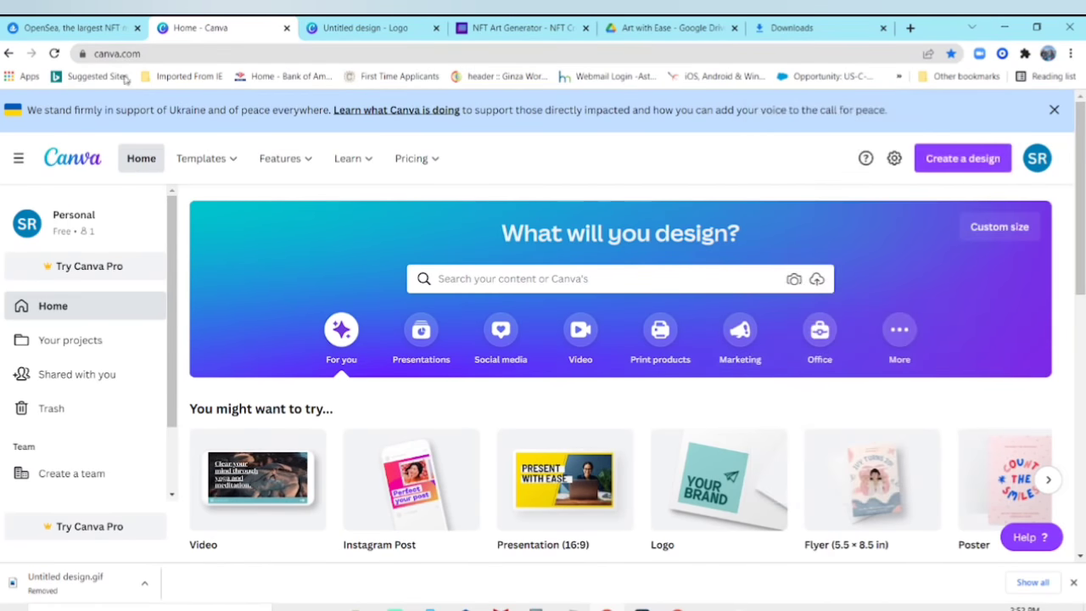
pyautogui.click(967, 162)
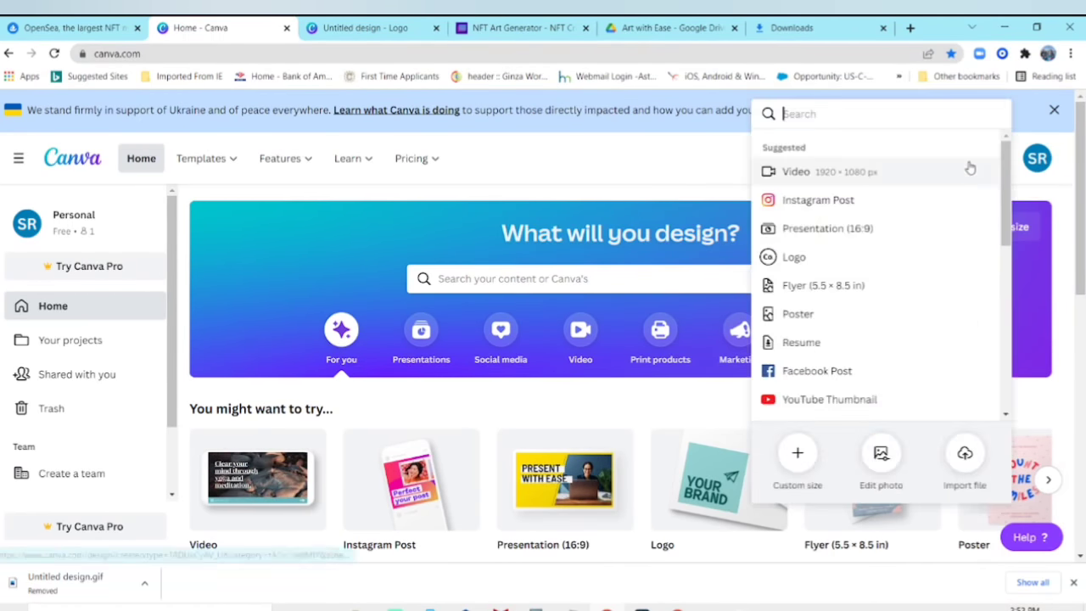
pyautogui.write('banner')
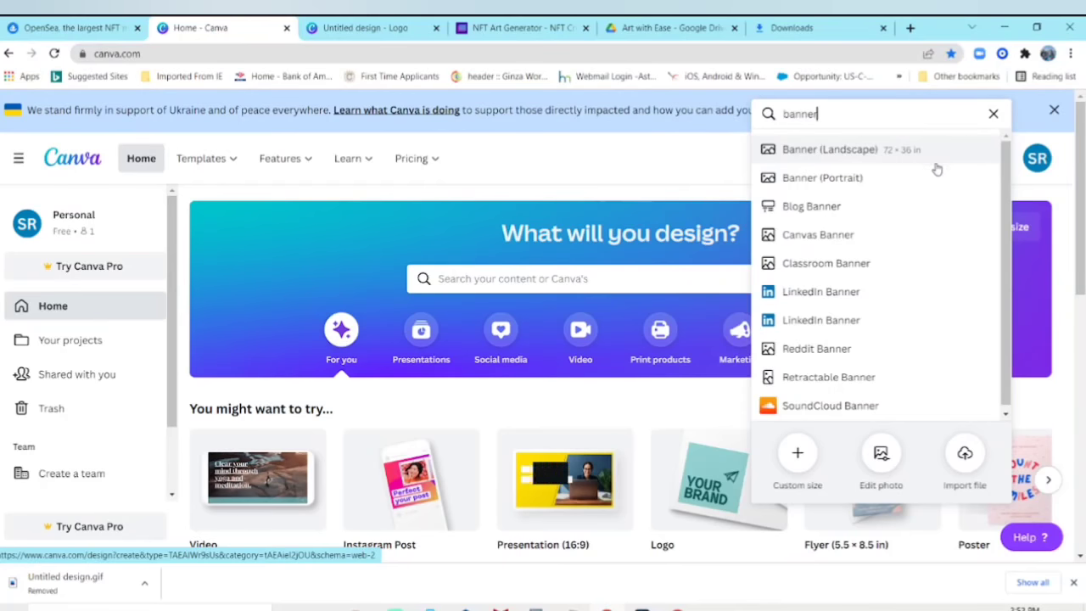
pyautogui.click(870, 244)
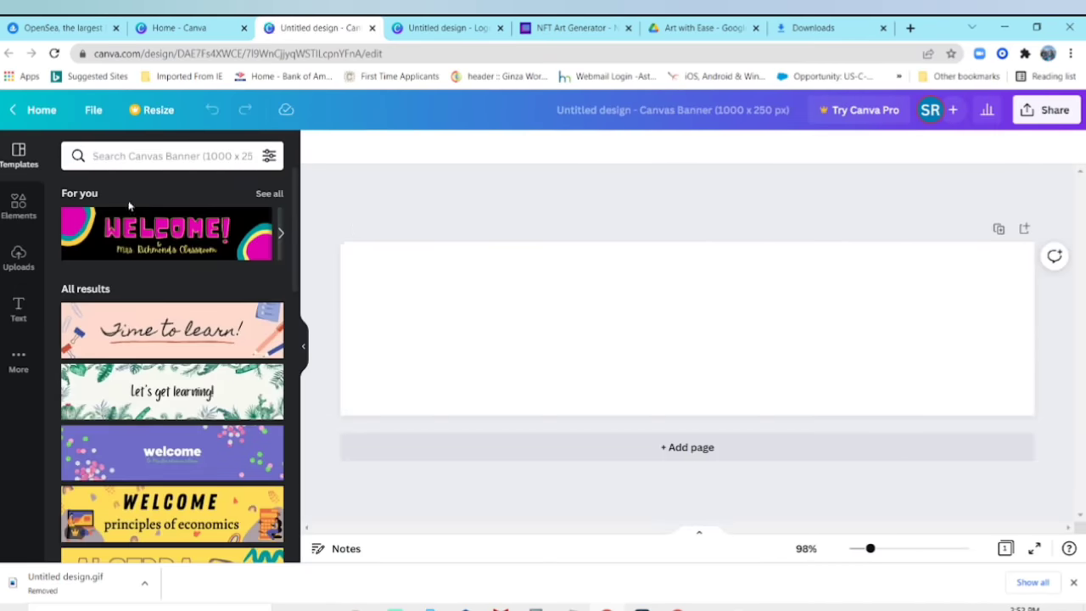
# Step: Add the six uploaded camel images to the blank banner canvas
pyautogui.click(30, 210)
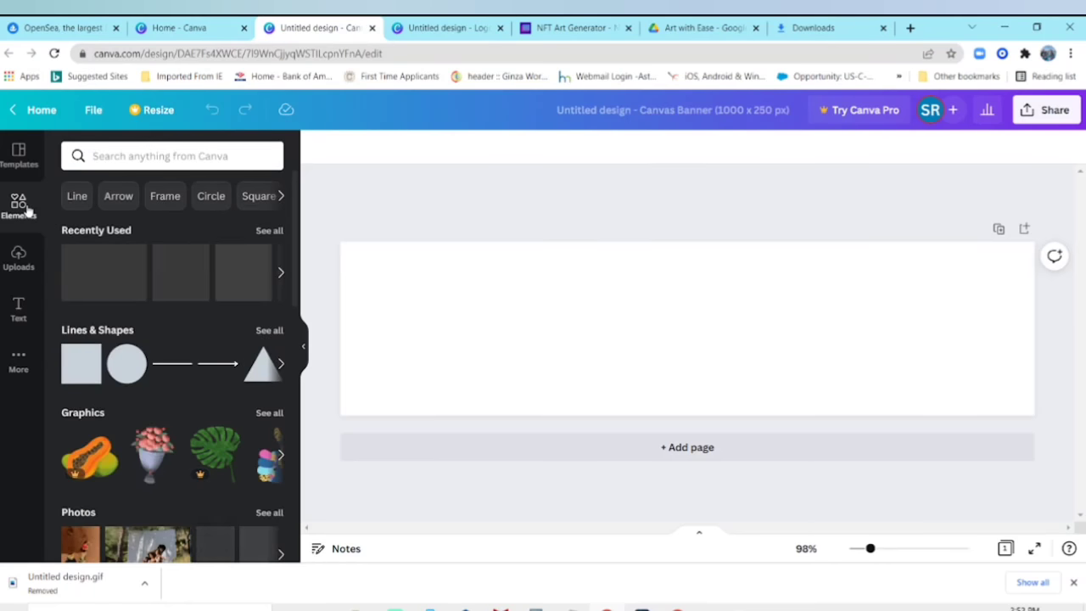
pyautogui.click(19, 259)
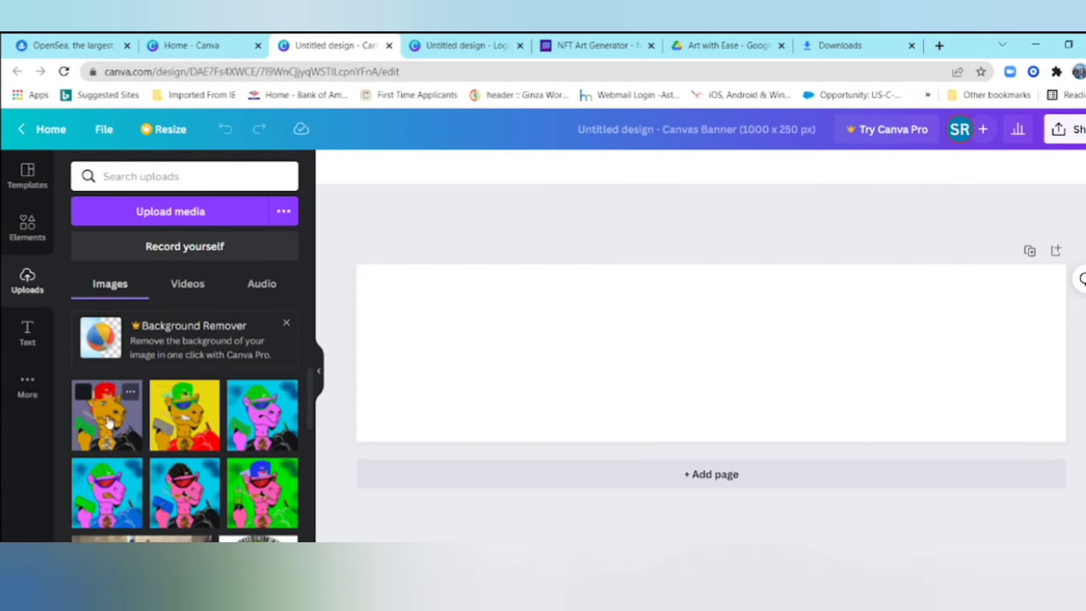
pyautogui.click(109, 422)
pyautogui.click(194, 424)
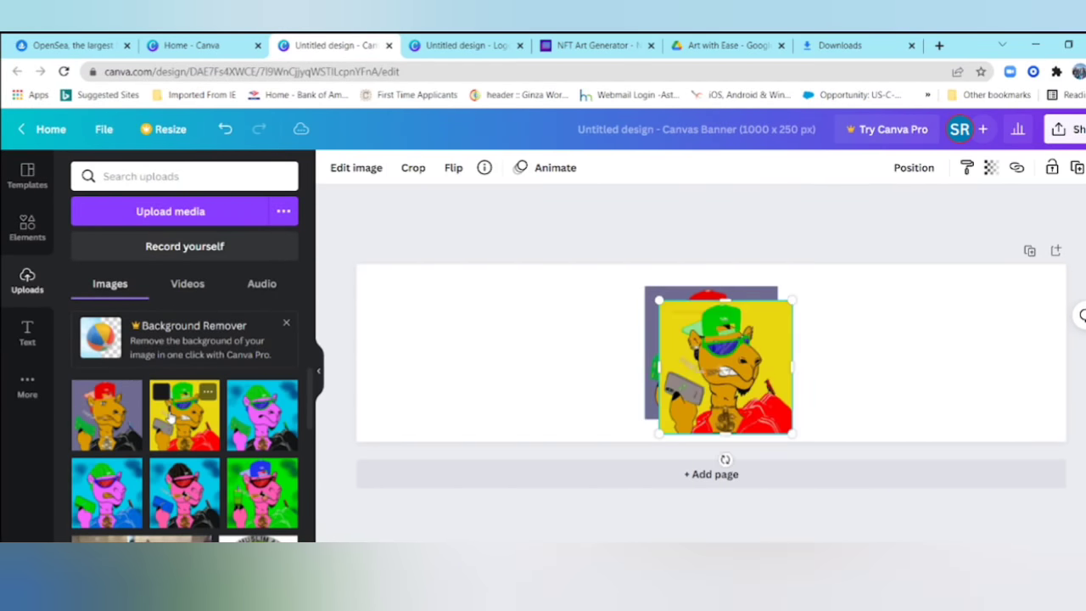
pyautogui.click(265, 424)
pyautogui.click(267, 485)
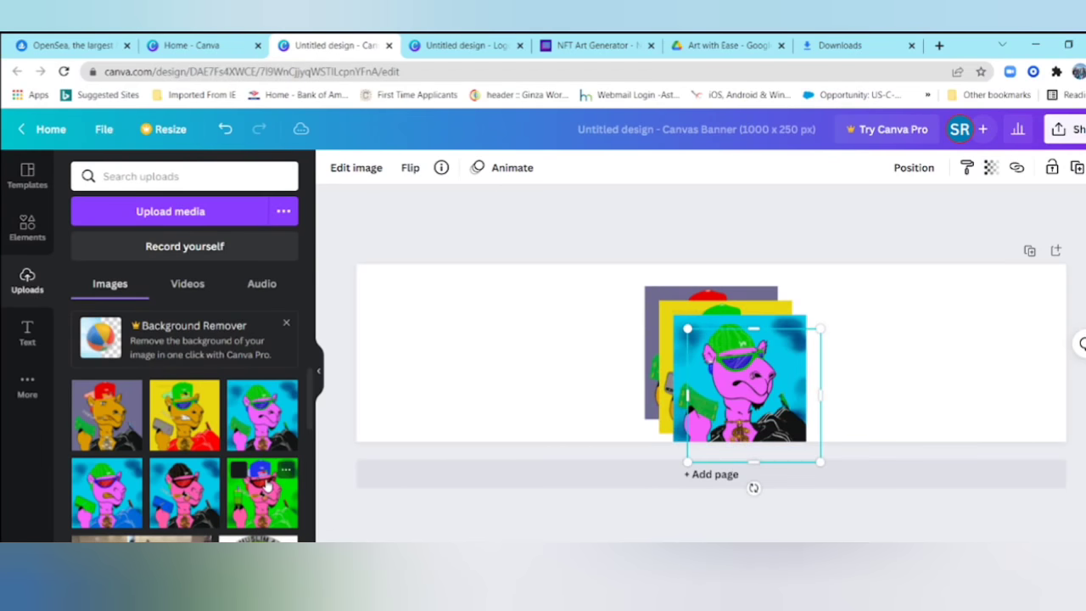
pyautogui.click(108, 502)
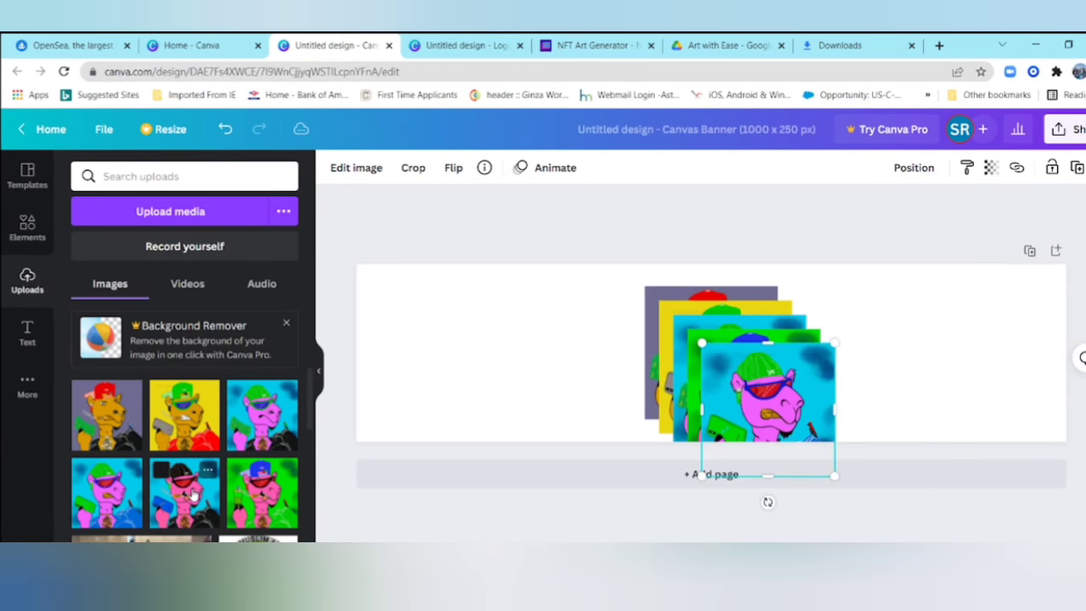
pyautogui.click(183, 492)
# Step: Shrink the black-capped camel and the green-capped camel with red sunglasses, placing them side by side in the banner's left part
pyautogui.moveTo(766, 406); pyautogui.dragTo(407, 305)
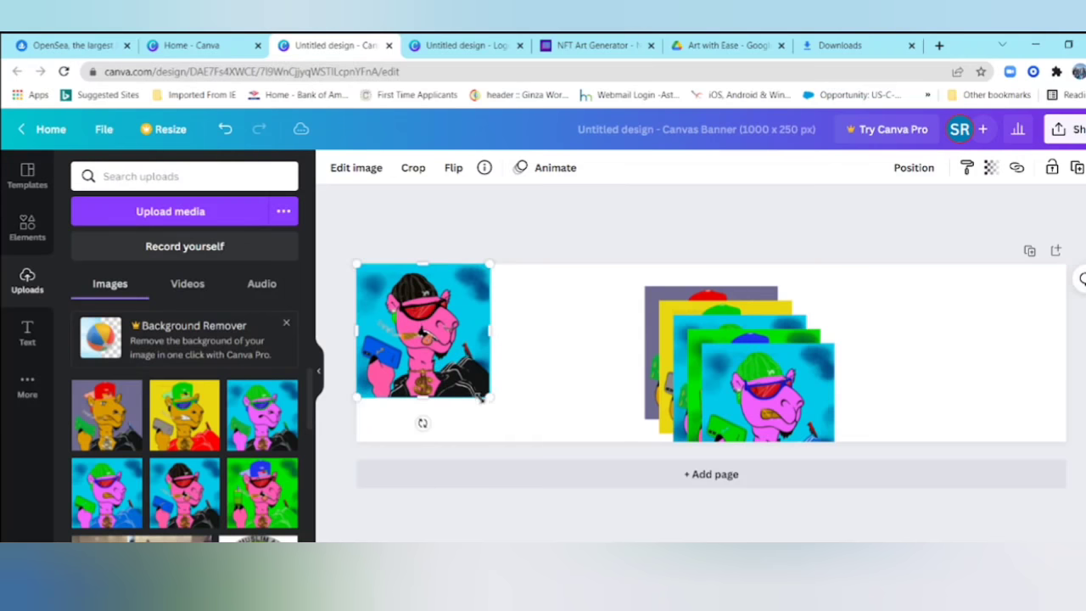
pyautogui.moveTo(488, 397); pyautogui.dragTo(459, 365)
pyautogui.moveTo(770, 376); pyautogui.dragTo(537, 313)
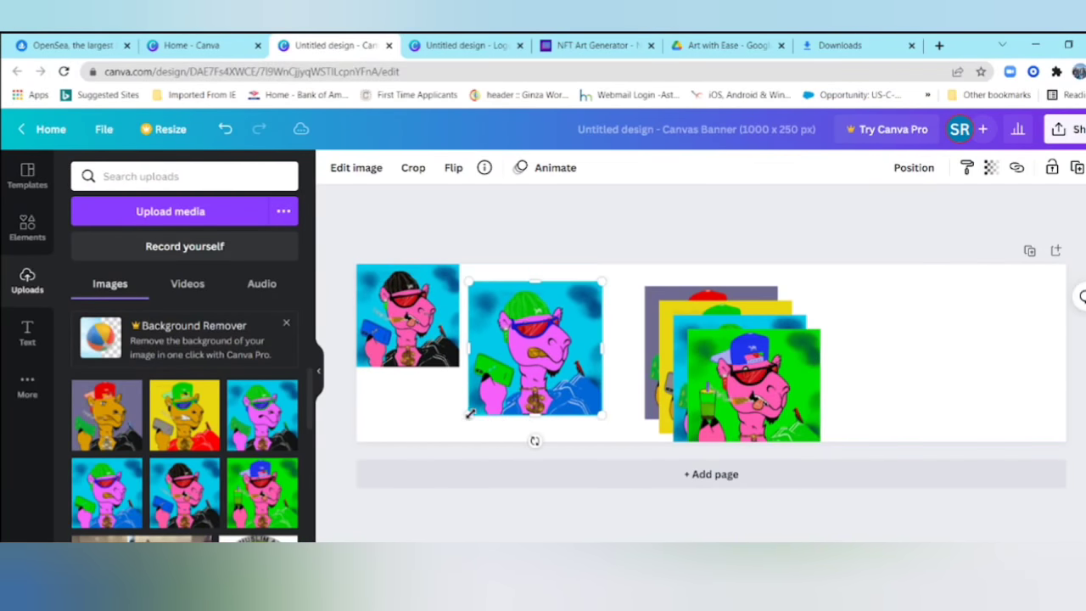
pyautogui.moveTo(470, 413); pyautogui.dragTo(503, 380)
# Step: Shrink the green-background camel near the banner's right end and the green-capped camel with blue sunglasses just beside it
pyautogui.moveTo(766, 391); pyautogui.dragTo(991, 343)
pyautogui.moveTo(916, 406); pyautogui.dragTo(933, 392)
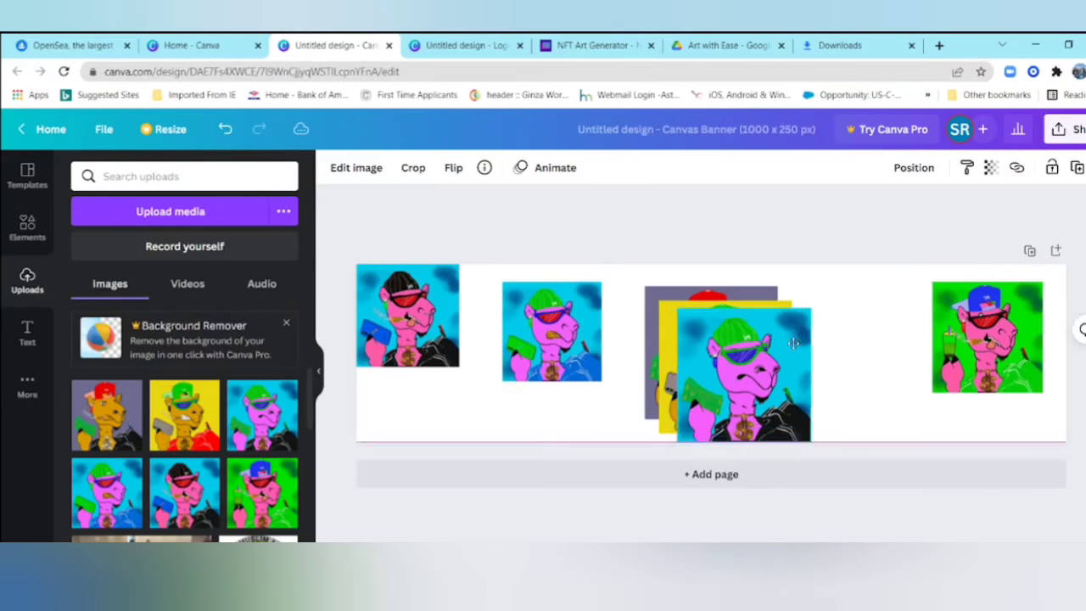
pyautogui.moveTo(730, 378); pyautogui.dragTo(843, 345)
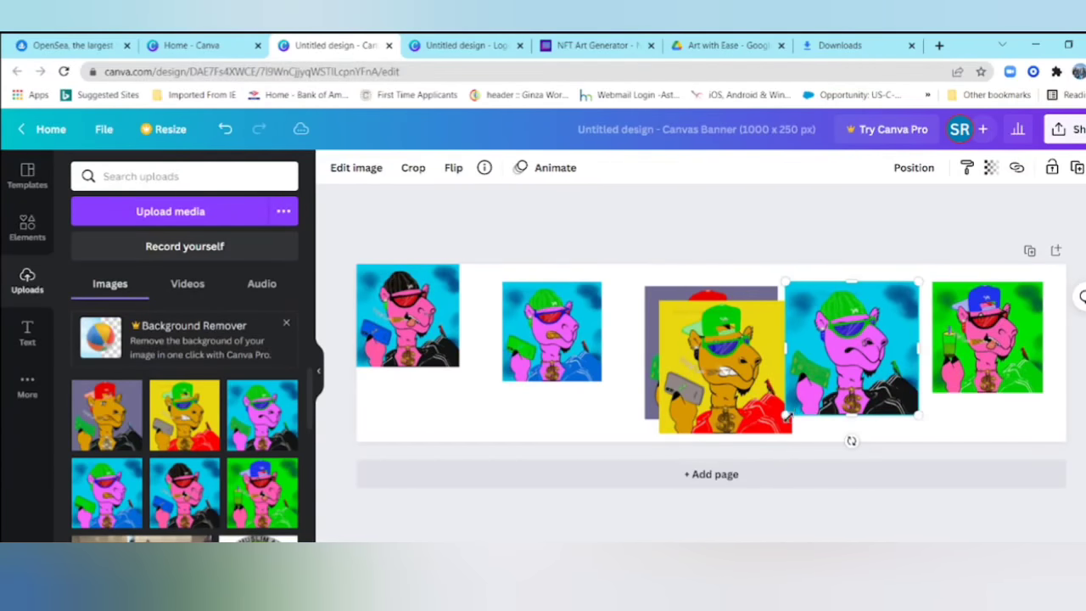
pyautogui.moveTo(787, 417); pyautogui.dragTo(824, 377)
# Step: Shrink the yellow-background and grey-background camels and separate them in the middle of the banner, with the yellow one lower
pyautogui.click(755, 393)
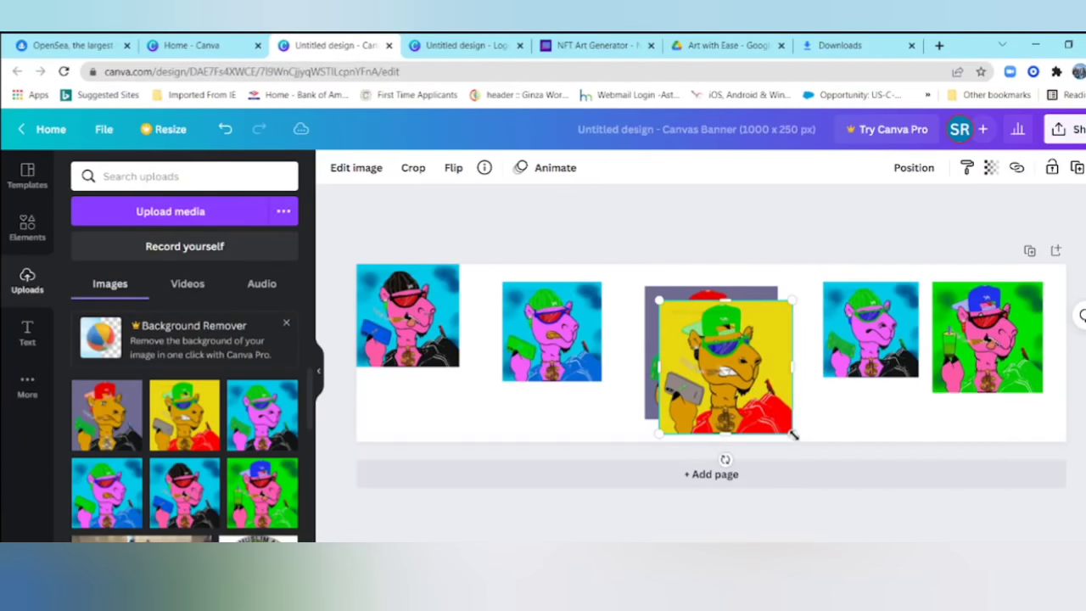
pyautogui.moveTo(793, 434); pyautogui.dragTo(759, 400)
pyautogui.moveTo(721, 370); pyautogui.dragTo(790, 387)
pyautogui.click(706, 370)
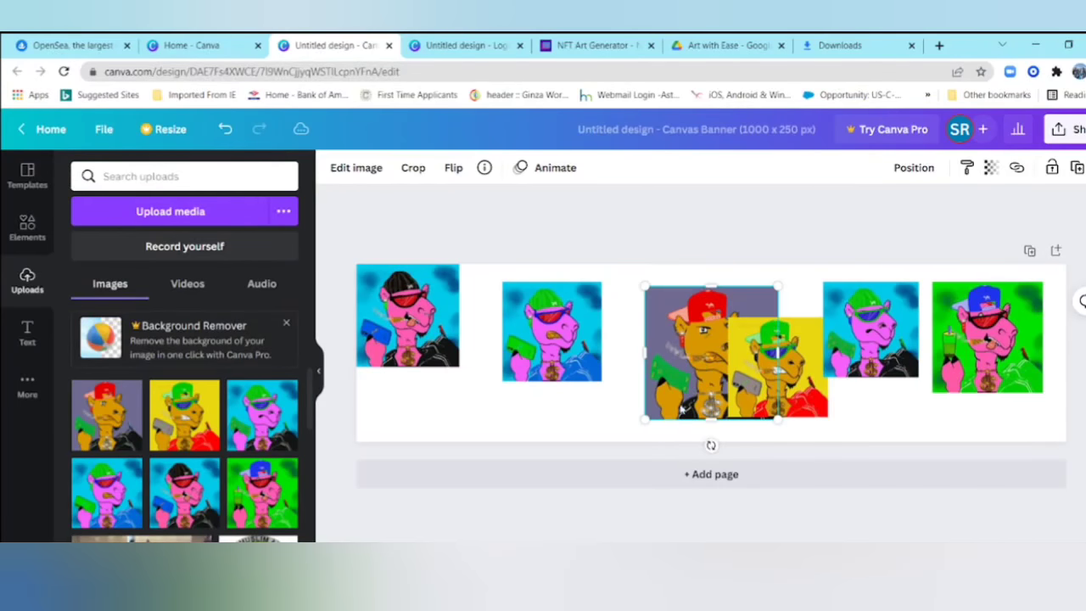
pyautogui.moveTo(652, 414); pyautogui.dragTo(680, 387)
pyautogui.moveTo(693, 346); pyautogui.dragTo(642, 339)
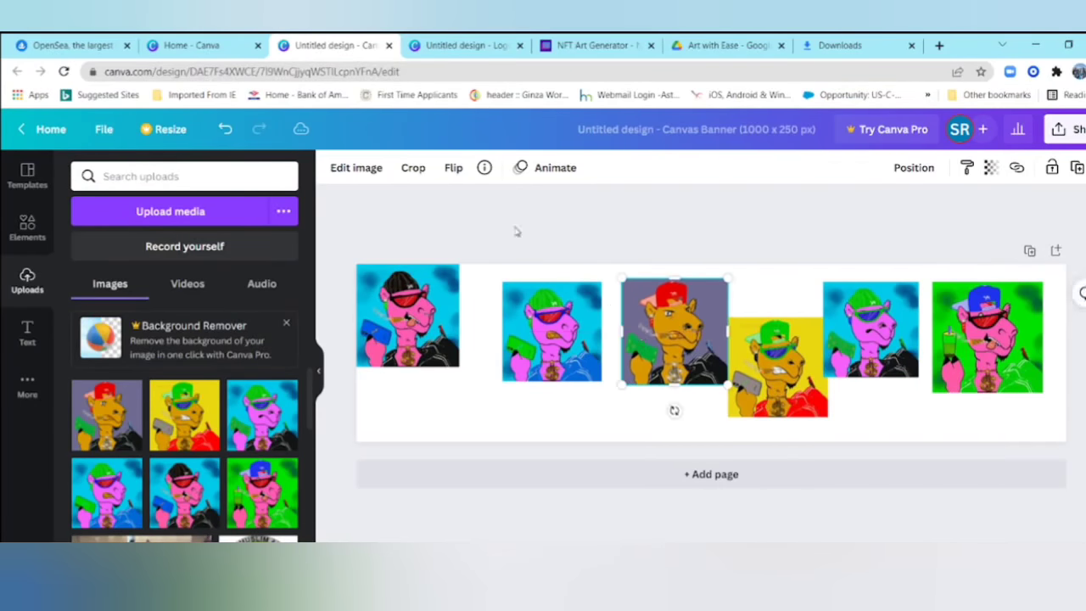
# Step: Move the green-capped camel with blue sunglasses and the yellow-background camel toward each other so their corners overlap
pyautogui.moveTo(851, 345); pyautogui.dragTo(834, 345)
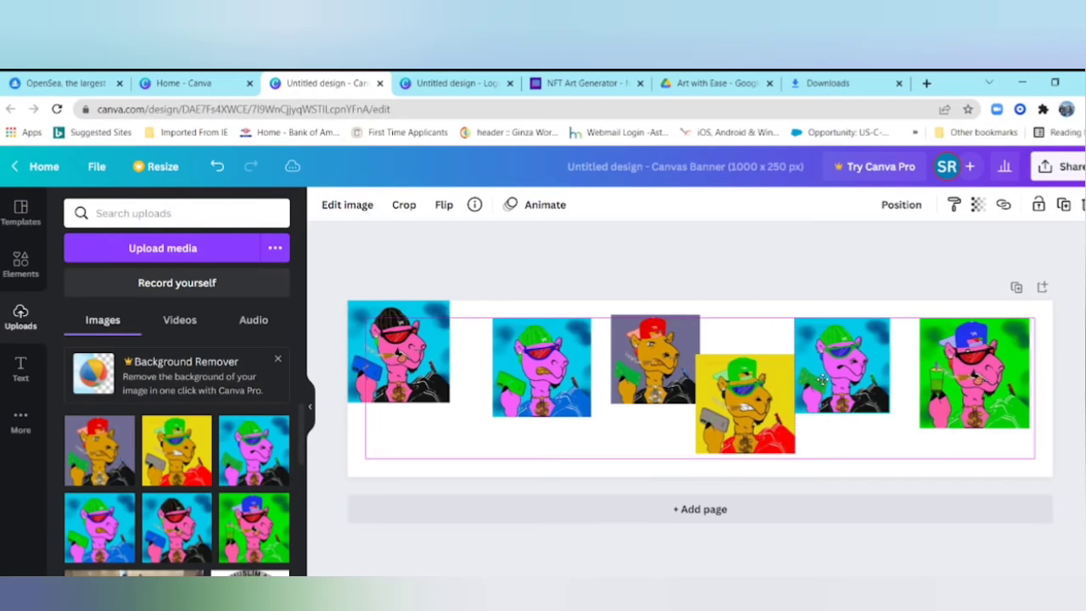
pyautogui.moveTo(763, 384); pyautogui.dragTo(773, 389)
pyautogui.click(848, 434)
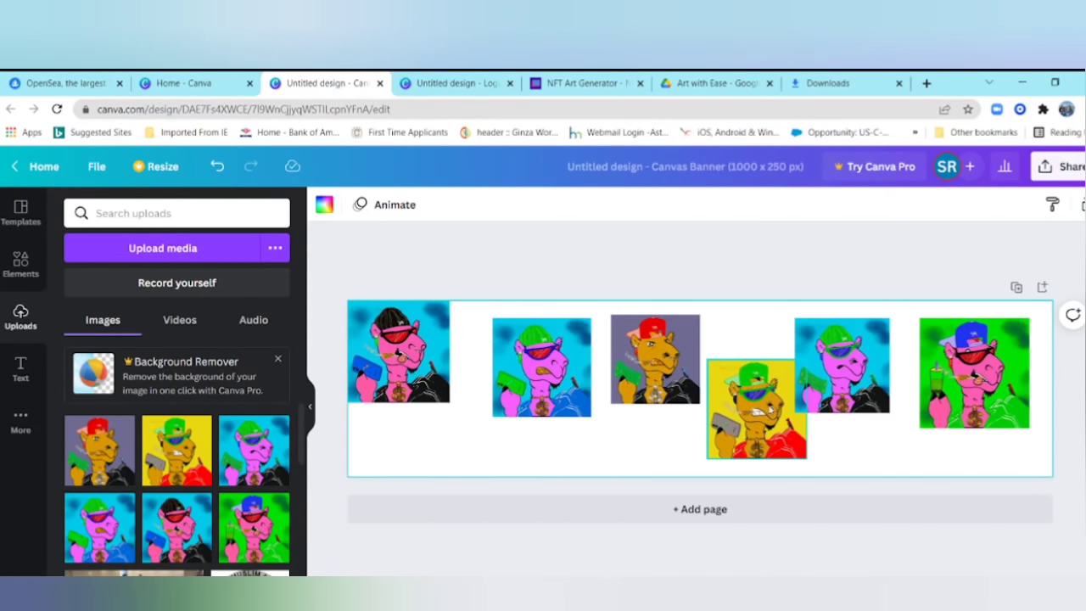
pyautogui.moveTo(789, 403); pyautogui.dragTo(790, 399)
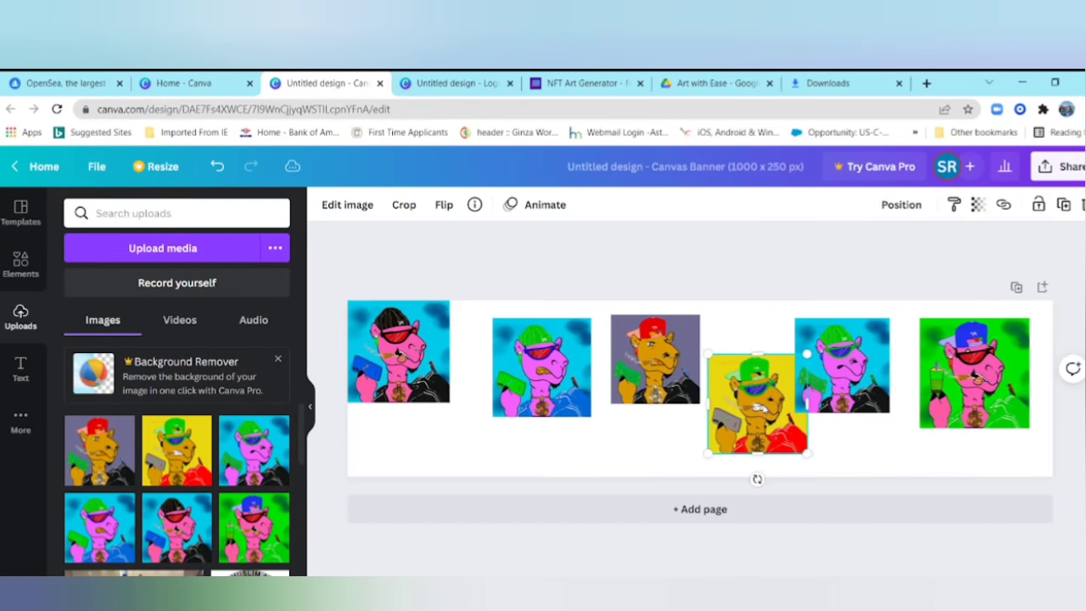
# Step: Send the yellow-background camel backward so it sits behind the overlapping blue-background camel
pyautogui.click(904, 206)
pyautogui.click(701, 249)
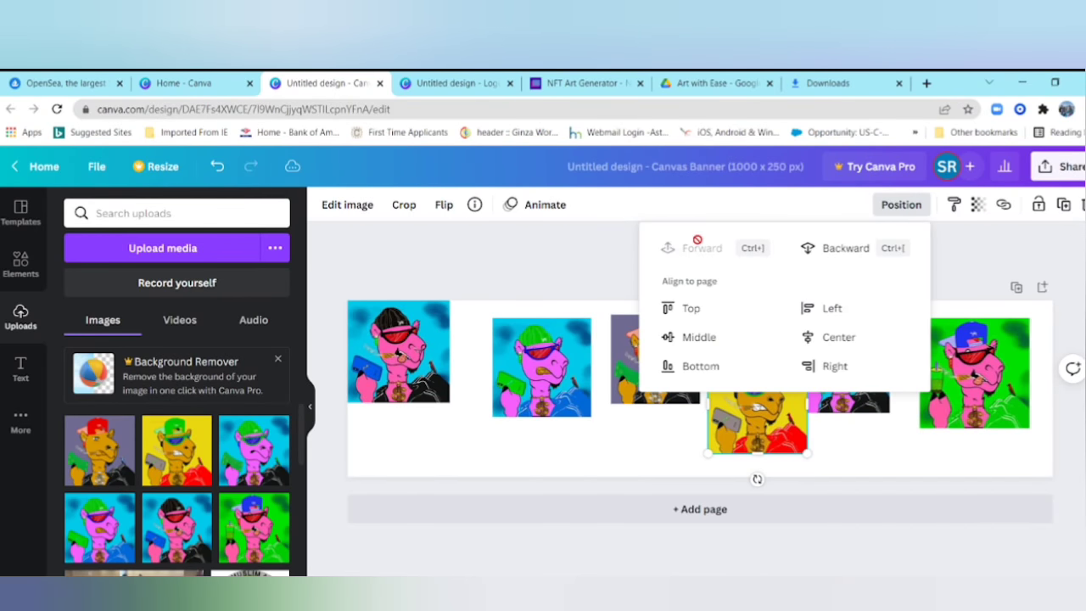
pyautogui.click(860, 434)
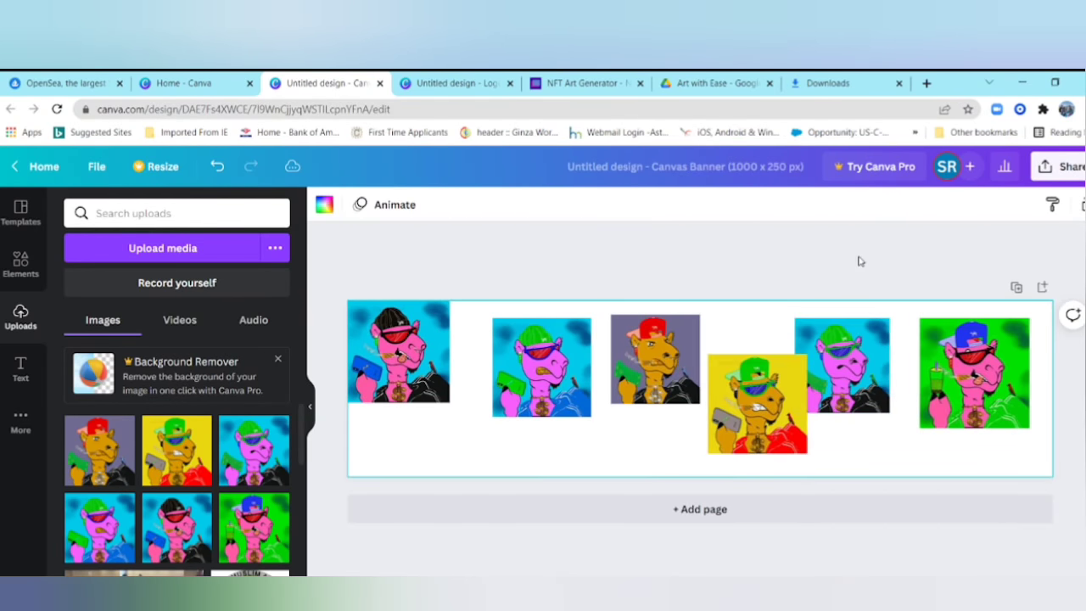
pyautogui.click(769, 413)
pyautogui.click(901, 205)
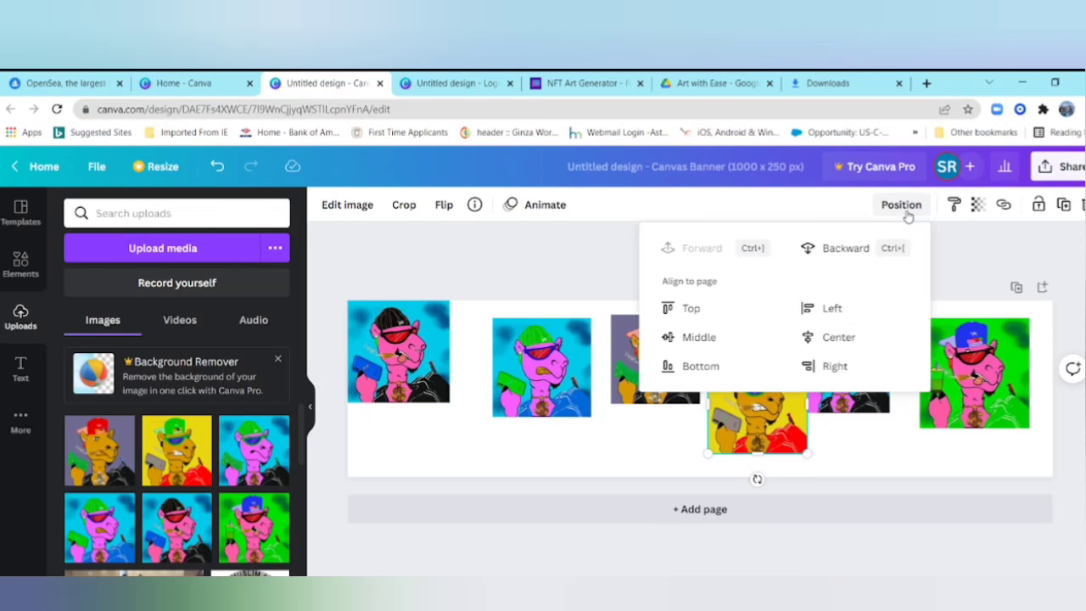
pyautogui.click(846, 248)
pyautogui.click(833, 442)
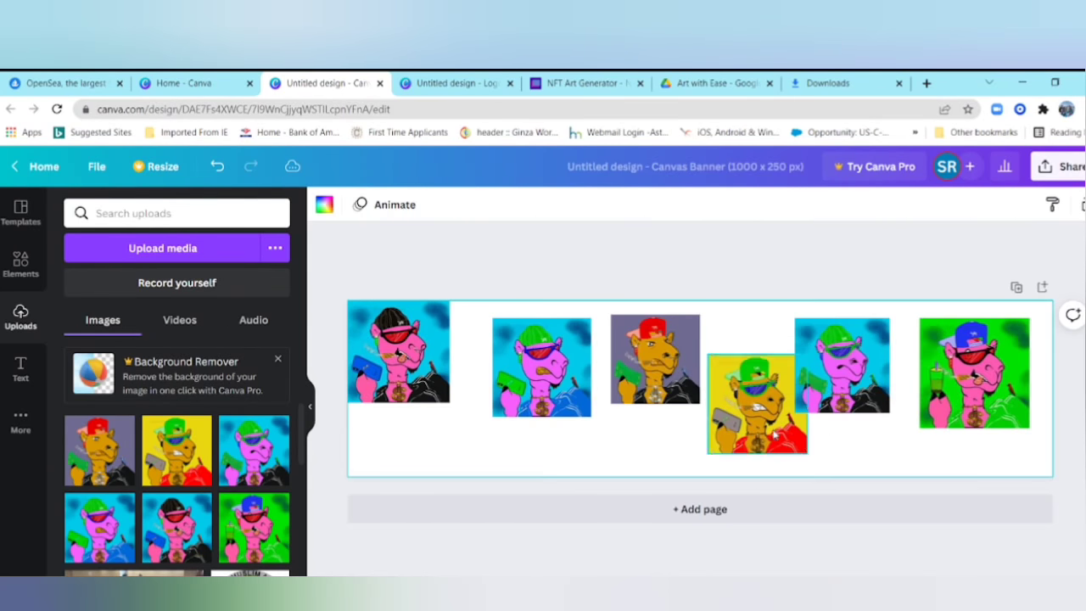
# Step: Arrange the six camel images in a staggered row across the banner, alternating higher and lower
pyautogui.click(844, 387)
pyautogui.click(954, 380)
pyautogui.moveTo(925, 386); pyautogui.dragTo(900, 407)
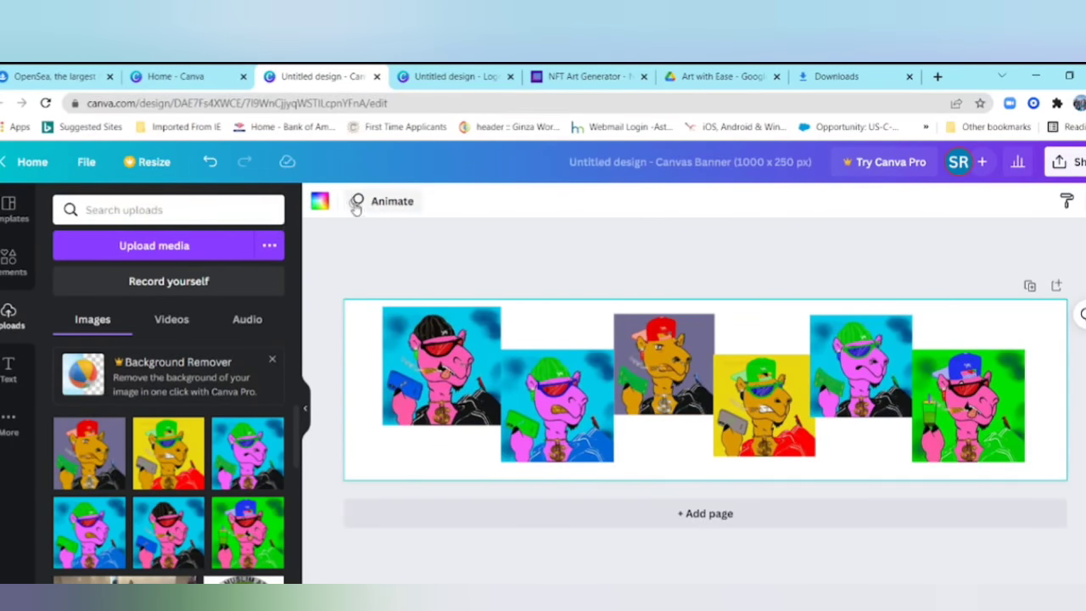
# Step: Try cyan and pink as the banner background, and settle on the dark blue from the photo colors
pyautogui.click(318, 201)
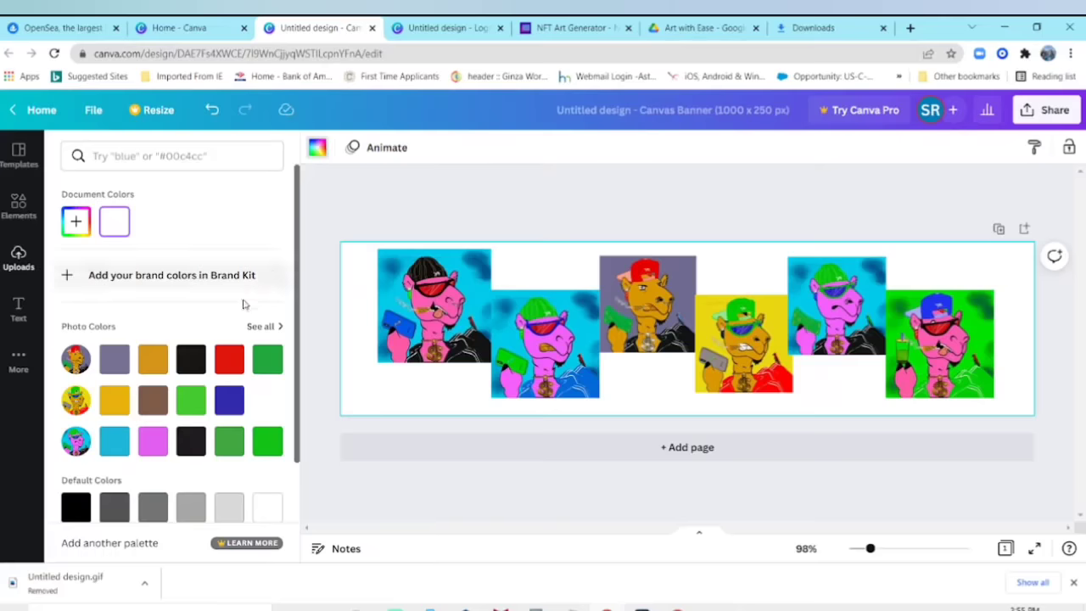
pyautogui.click(113, 442)
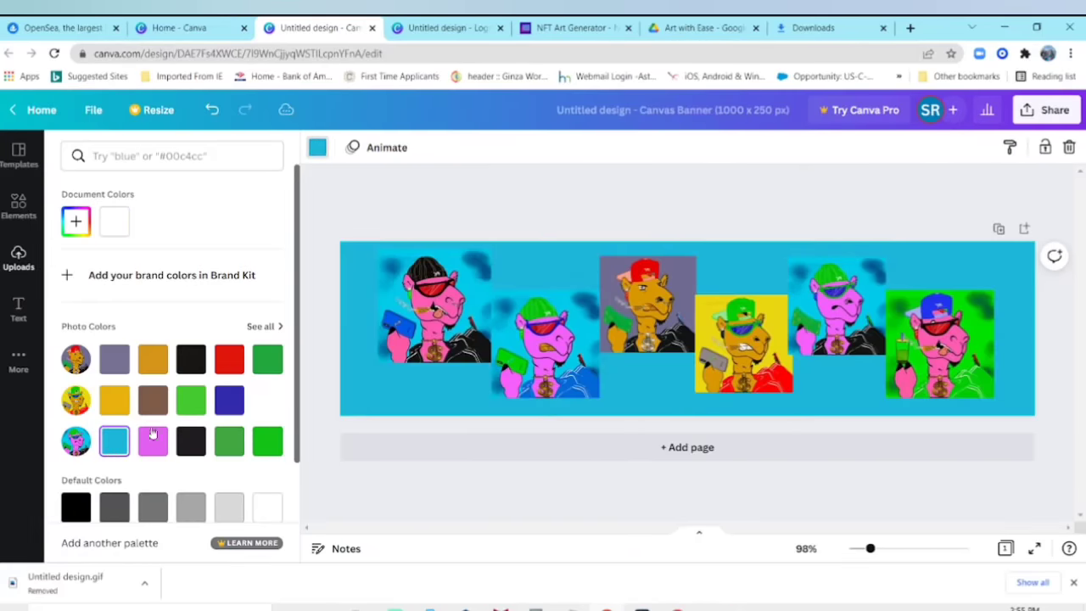
pyautogui.click(153, 437)
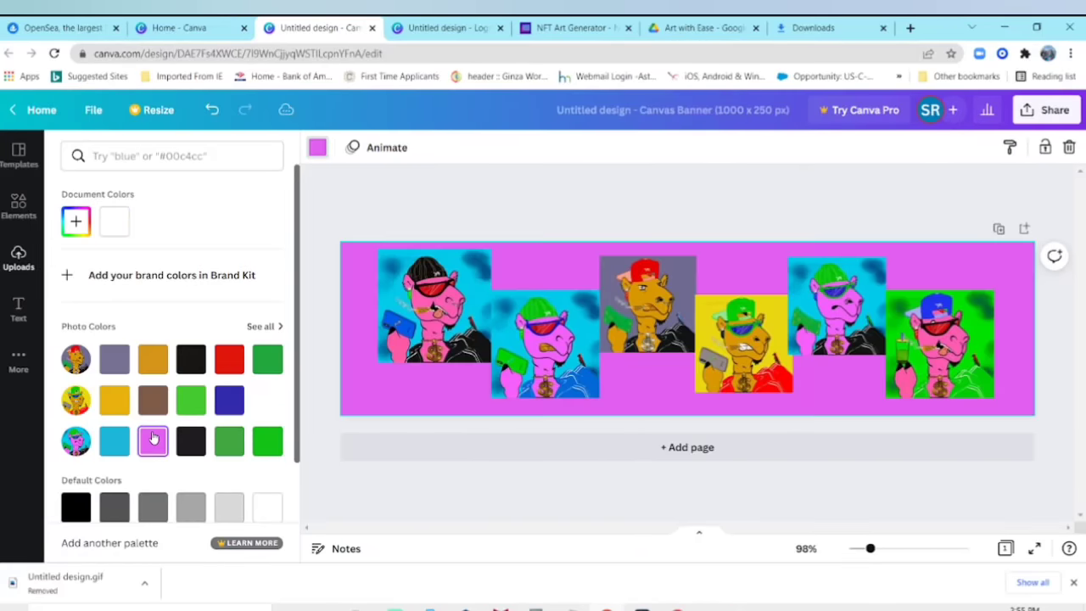
pyautogui.click(227, 402)
pyautogui.click(359, 378)
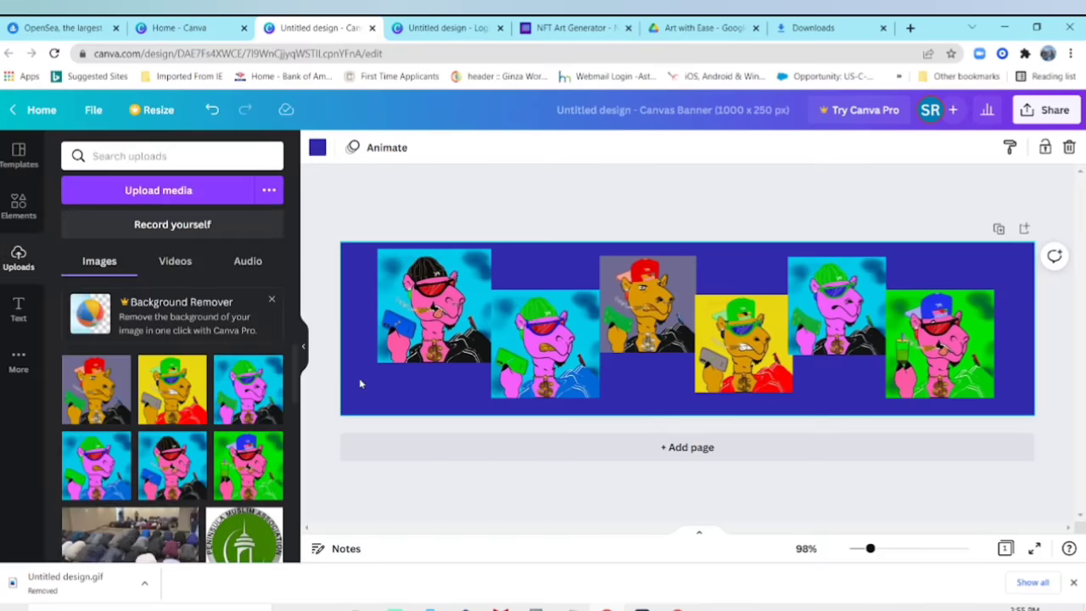
# Step: Add a heading reading "Cool Kamel Flossin' the Blockchain" across the camel images
pyautogui.click(17, 318)
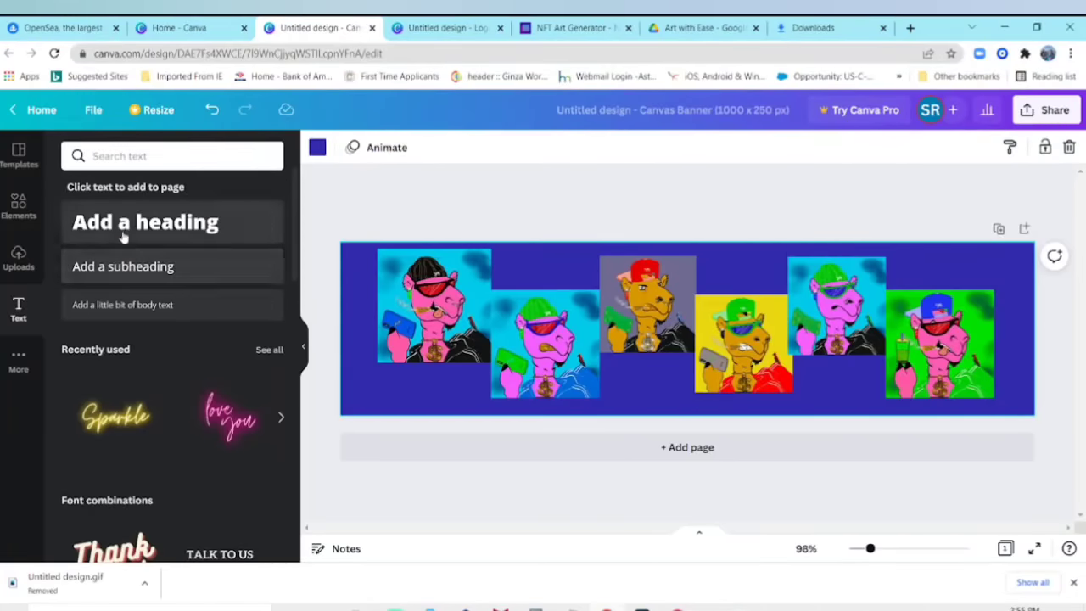
pyautogui.click(124, 230)
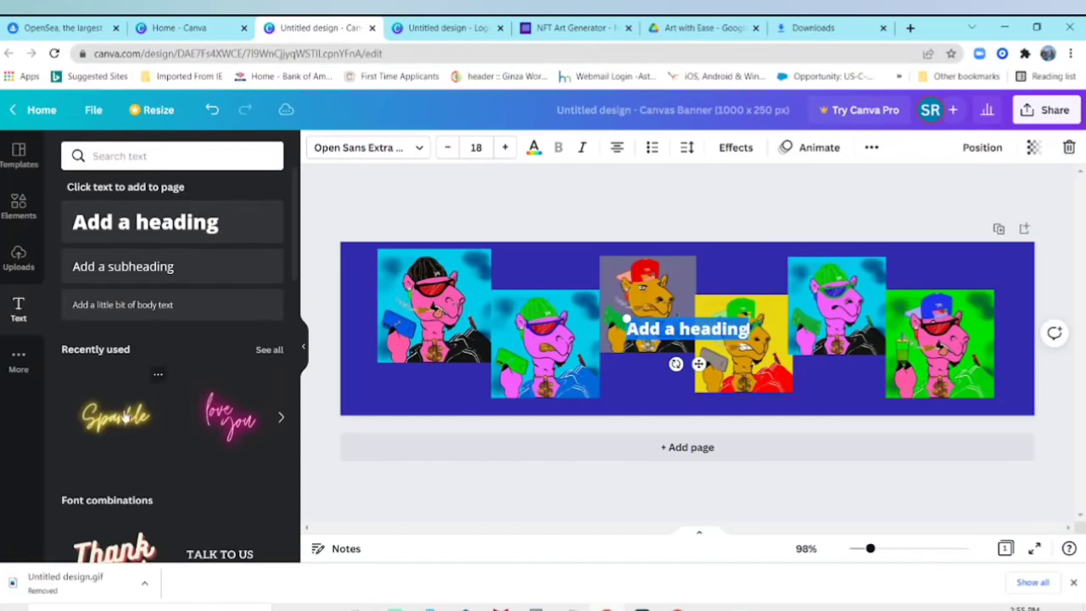
pyautogui.click(730, 336)
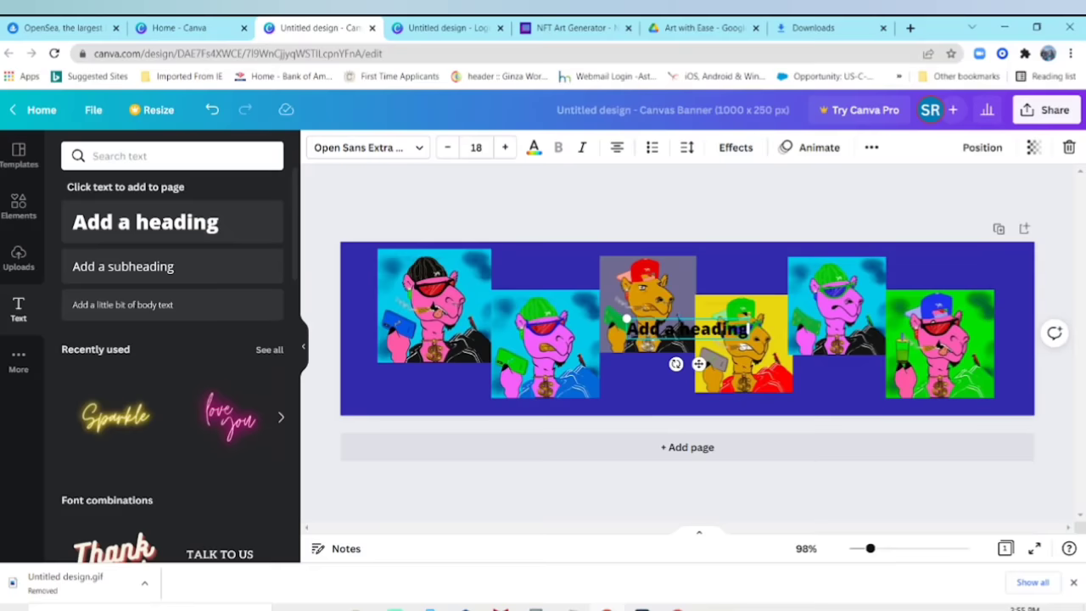
pyautogui.moveTo(627, 329); pyautogui.dragTo(731, 329)
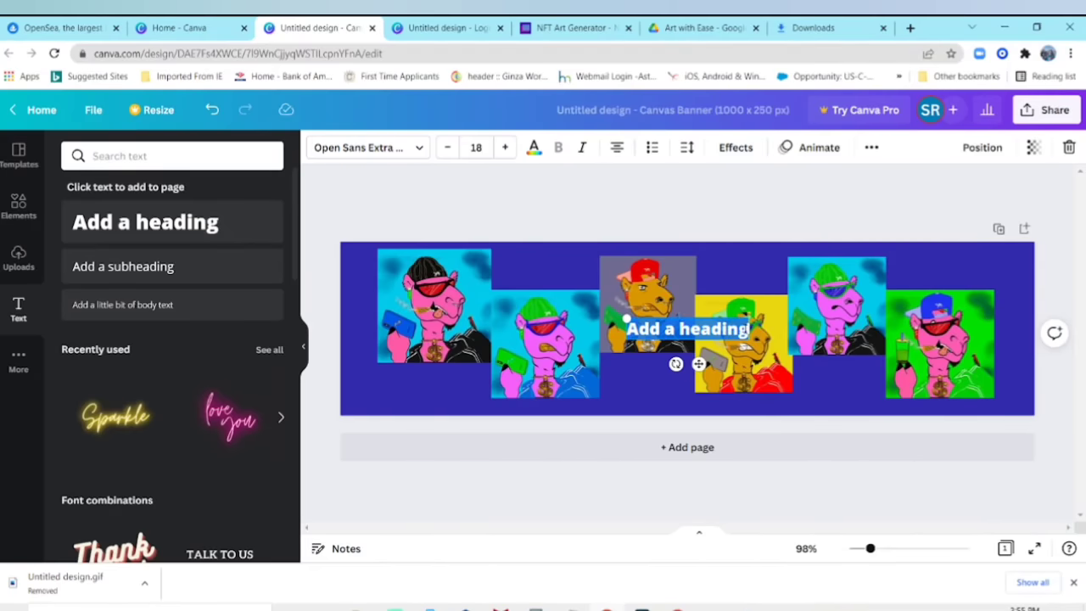
pyautogui.write('Cool Kamel')
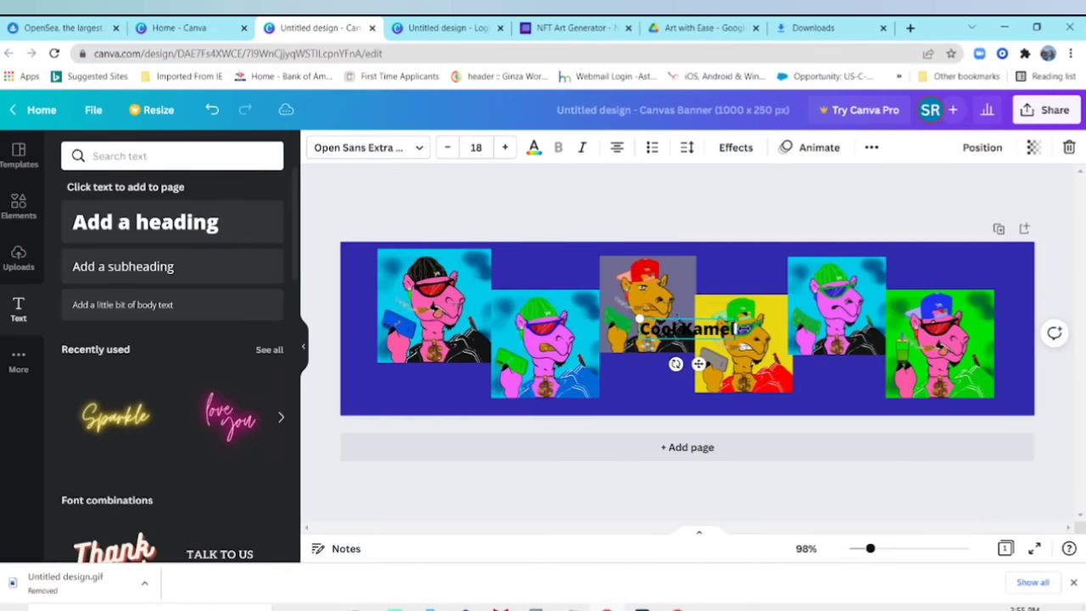
pyautogui.write('s')
pyautogui.press('BackSpace')
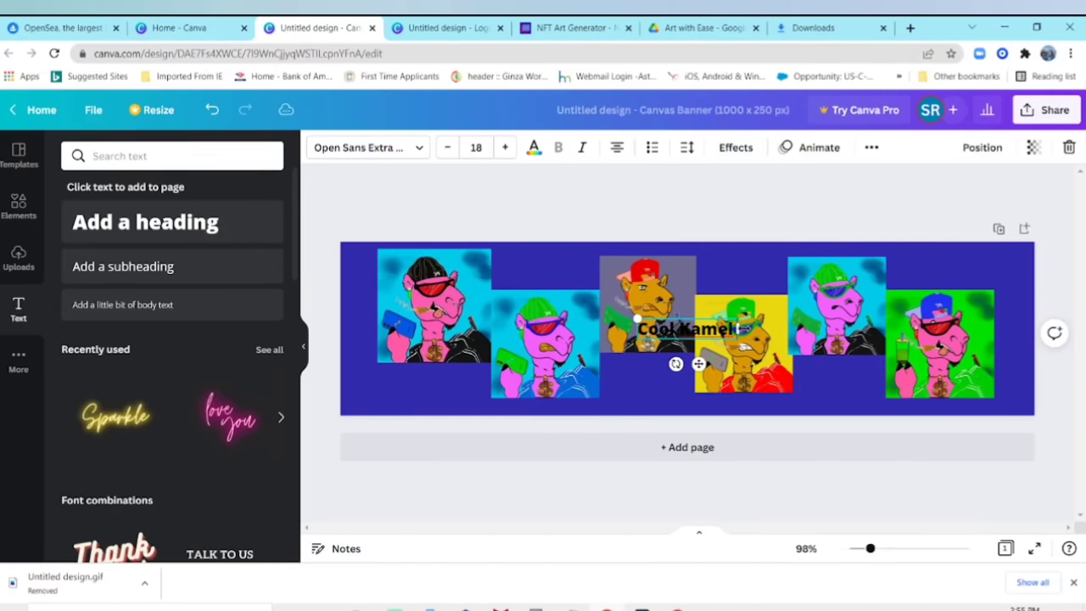
pyautogui.write("Flossin' the ")
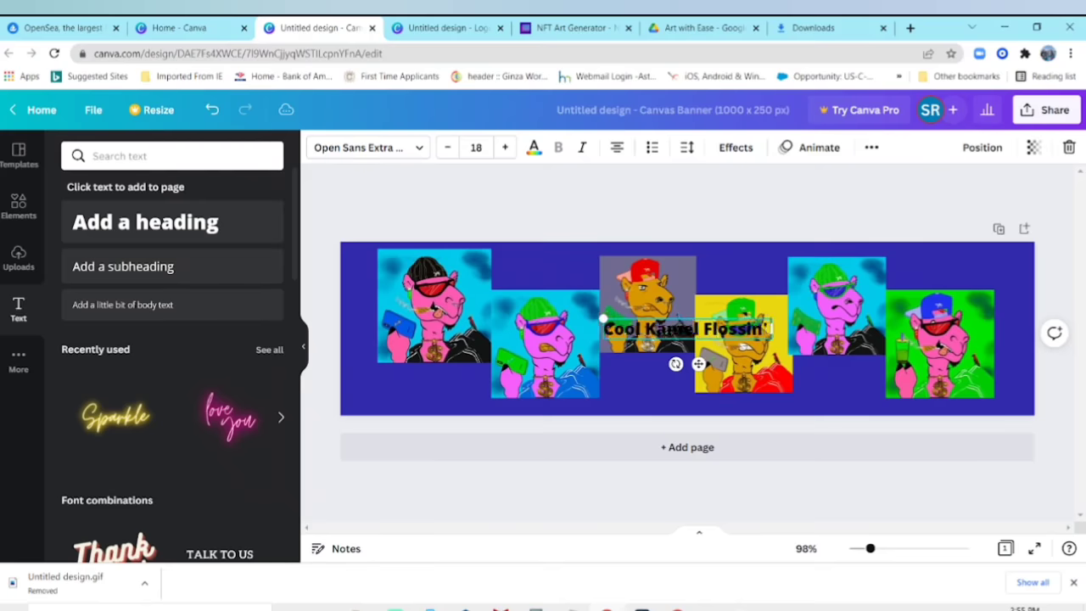
pyautogui.write('Blockc')
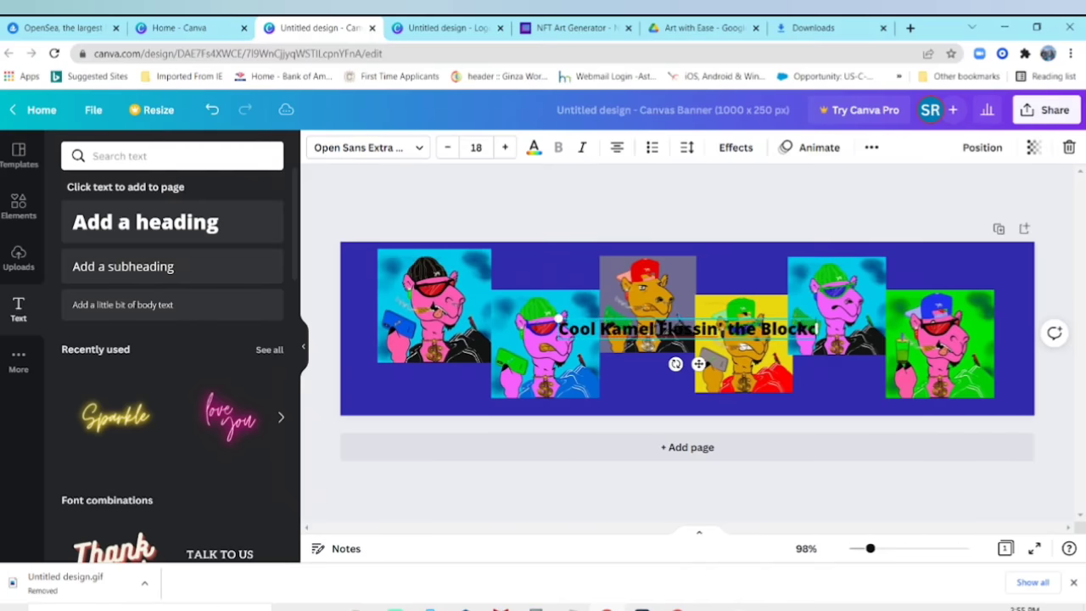
pyautogui.write('hain')
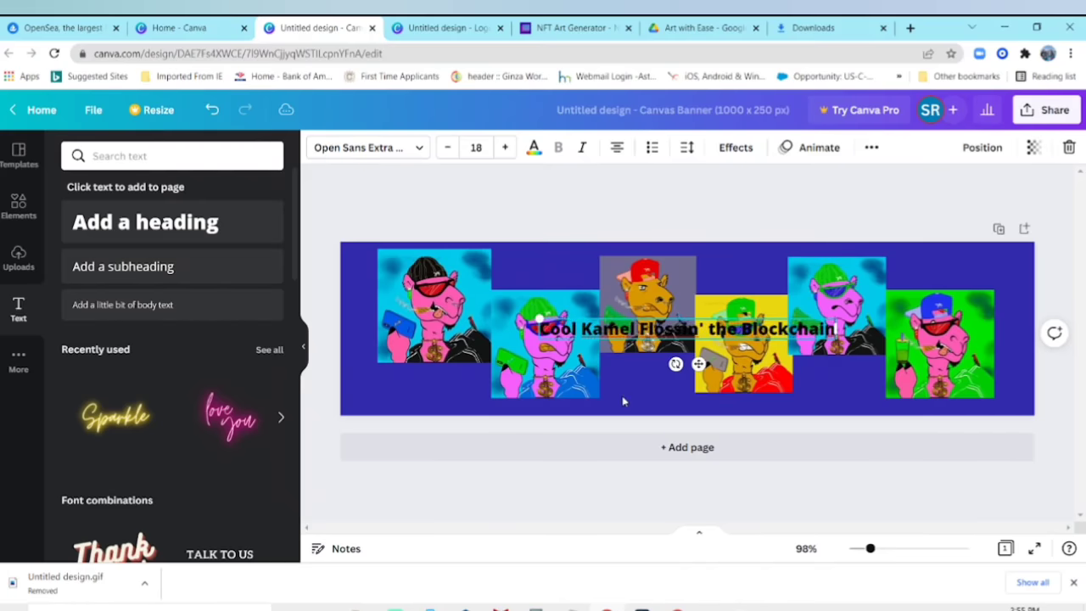
pyautogui.click(635, 366)
pyautogui.click(646, 338)
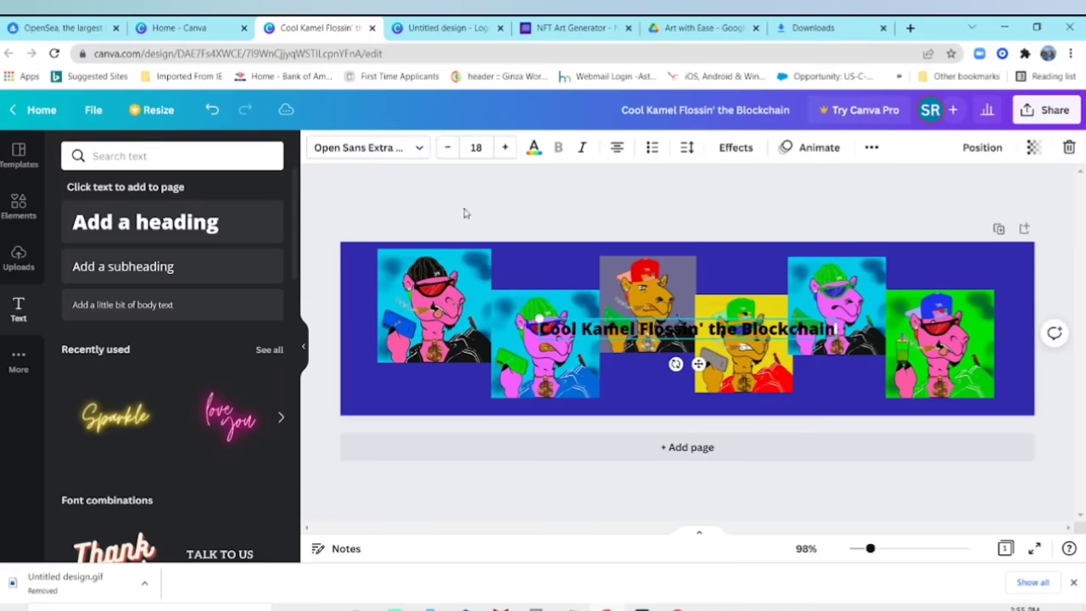
pyautogui.click(610, 360)
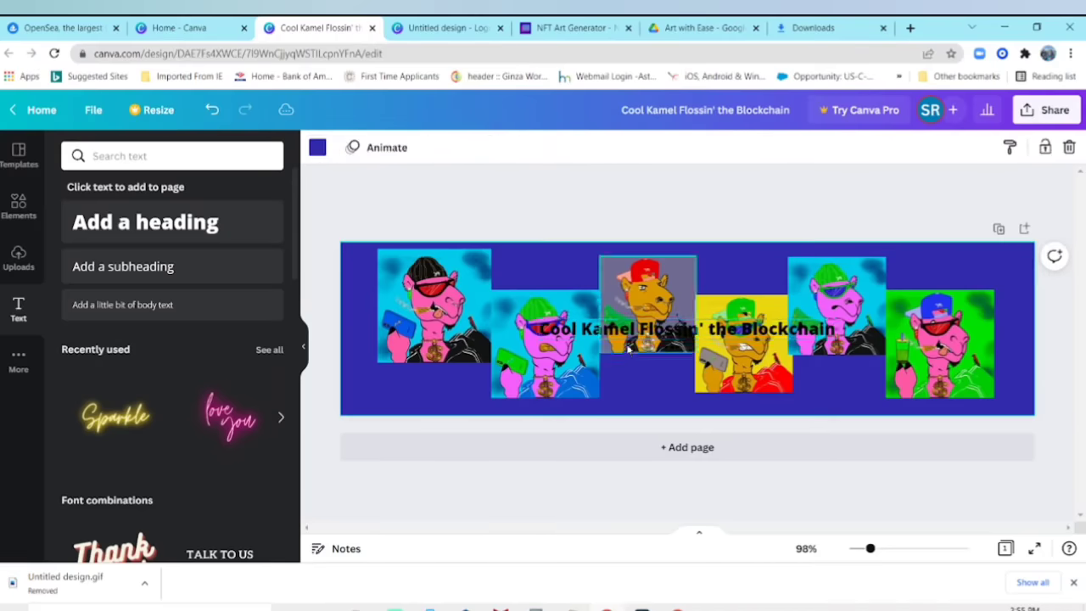
# Step: Change the text color of the "Cool Kamel Flossin' the Blockchain" heading to white
pyautogui.click(631, 341)
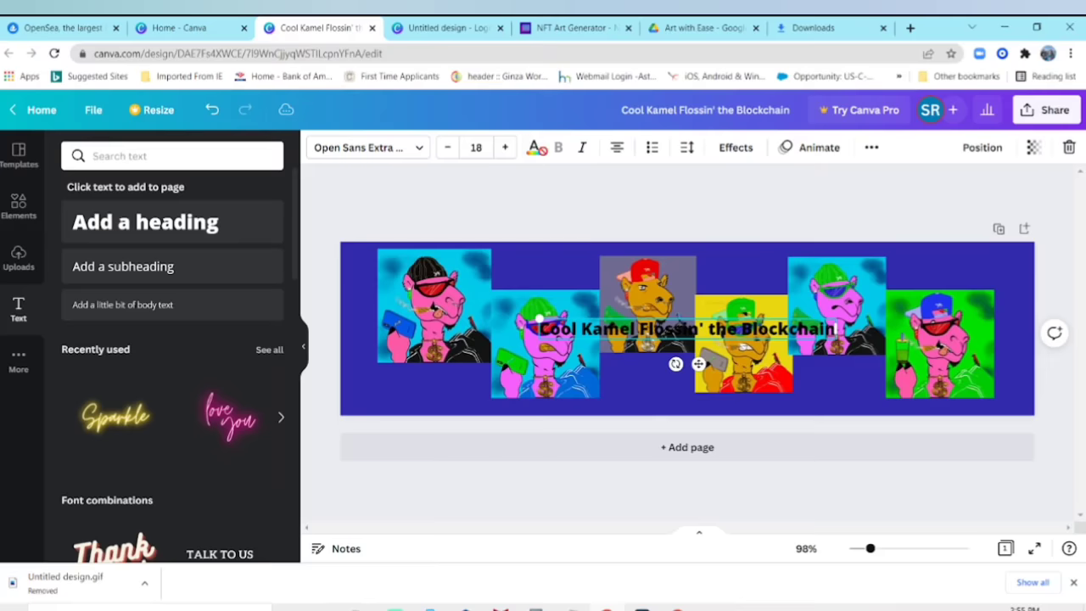
pyautogui.click(537, 149)
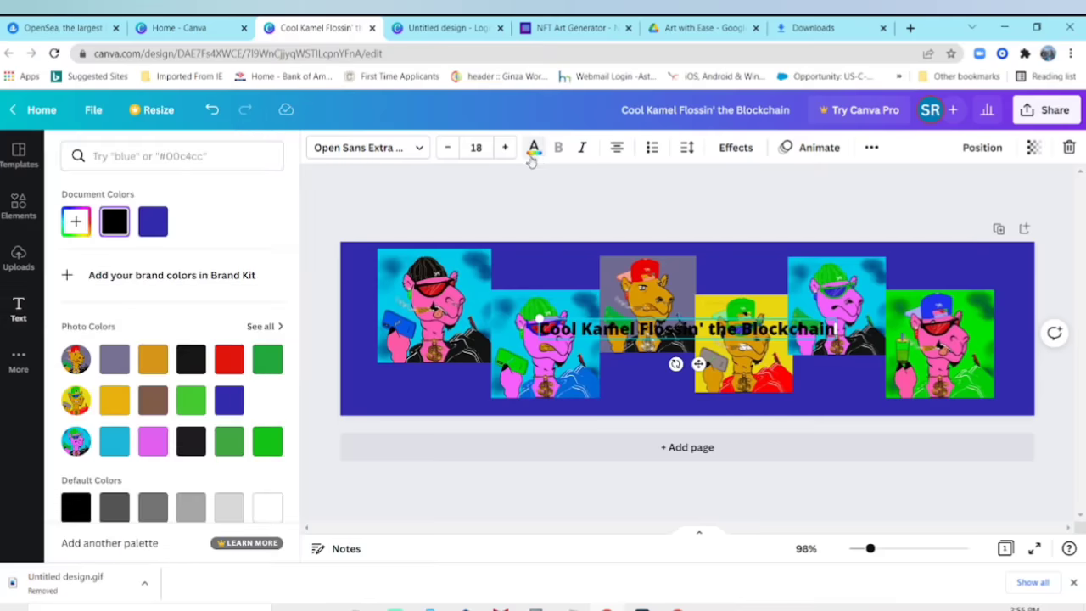
pyautogui.click(264, 511)
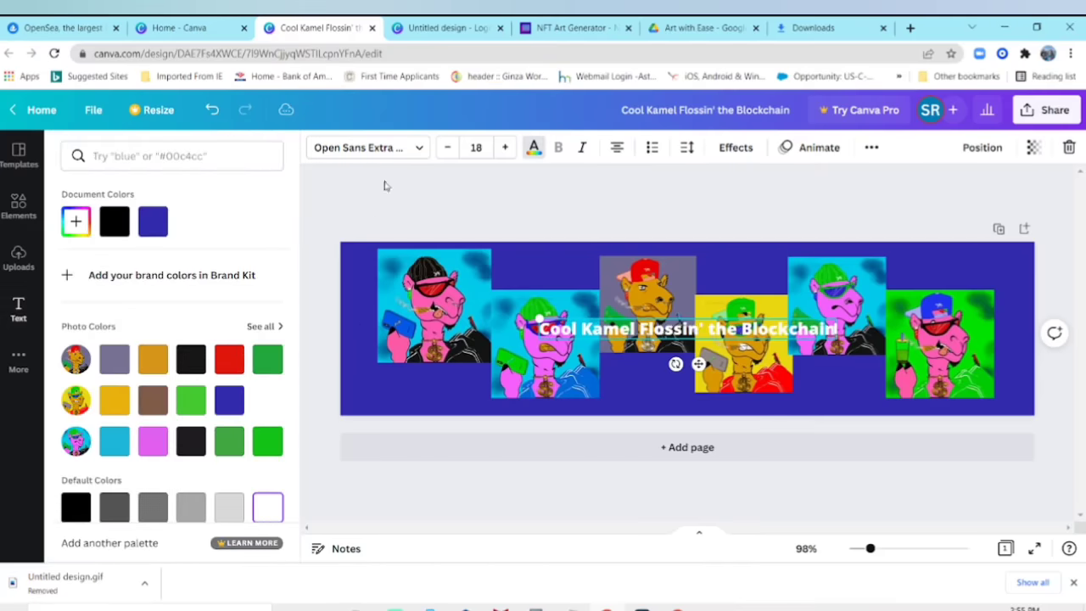
# Step: Apply the Shadow effect to the white heading and set the shadow color to black
pyautogui.click(733, 149)
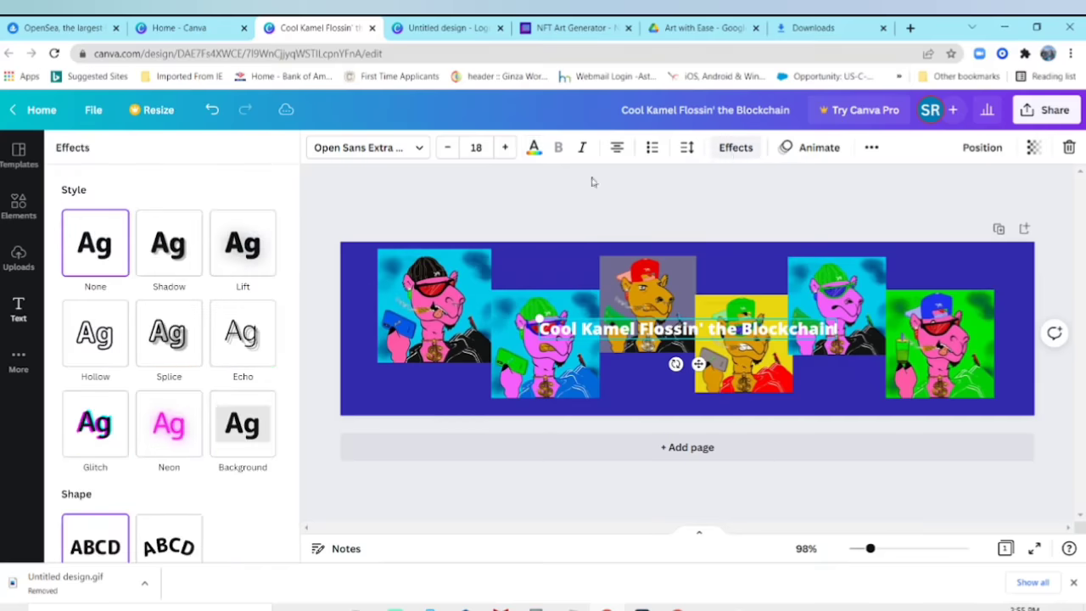
pyautogui.click(146, 253)
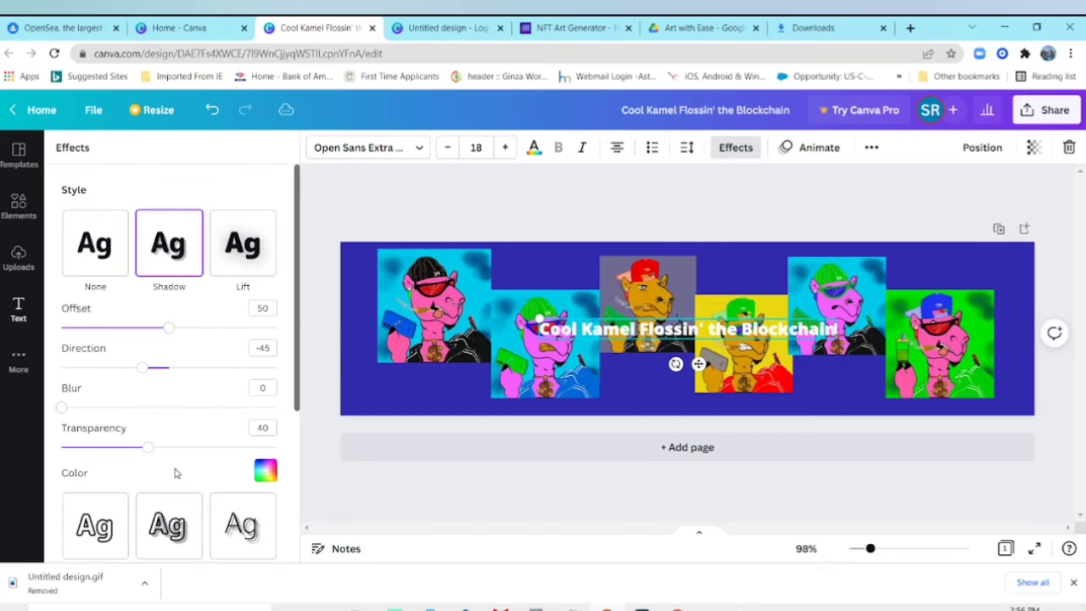
pyautogui.scroll(-3, 187, 424)
pyautogui.scroll(3, 191, 407)
pyautogui.scroll(-3, 170, 425)
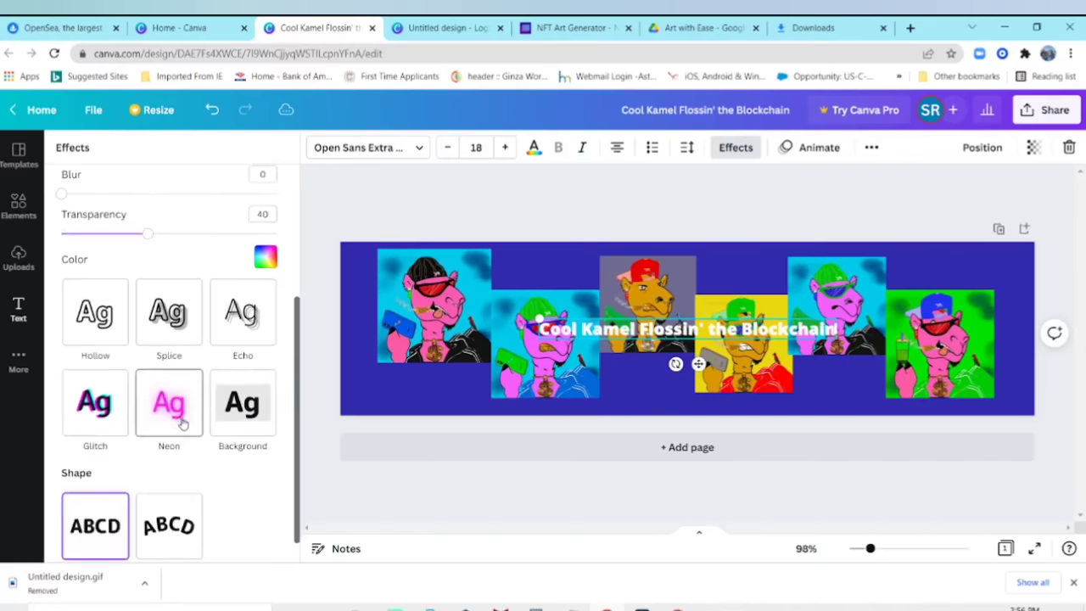
pyautogui.scroll(3, 255, 429)
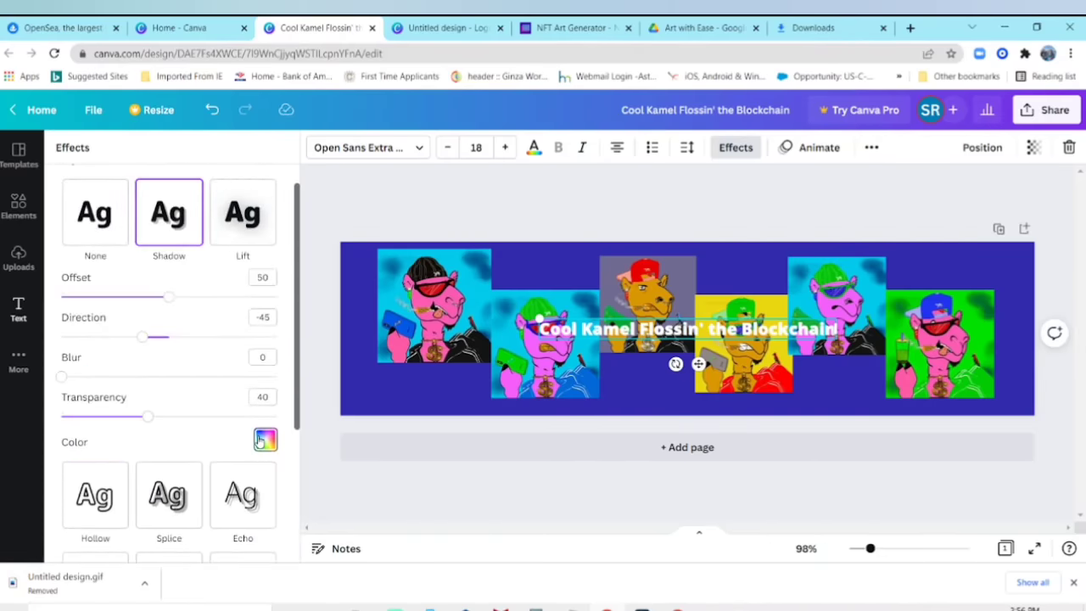
pyautogui.click(266, 438)
pyautogui.click(79, 294)
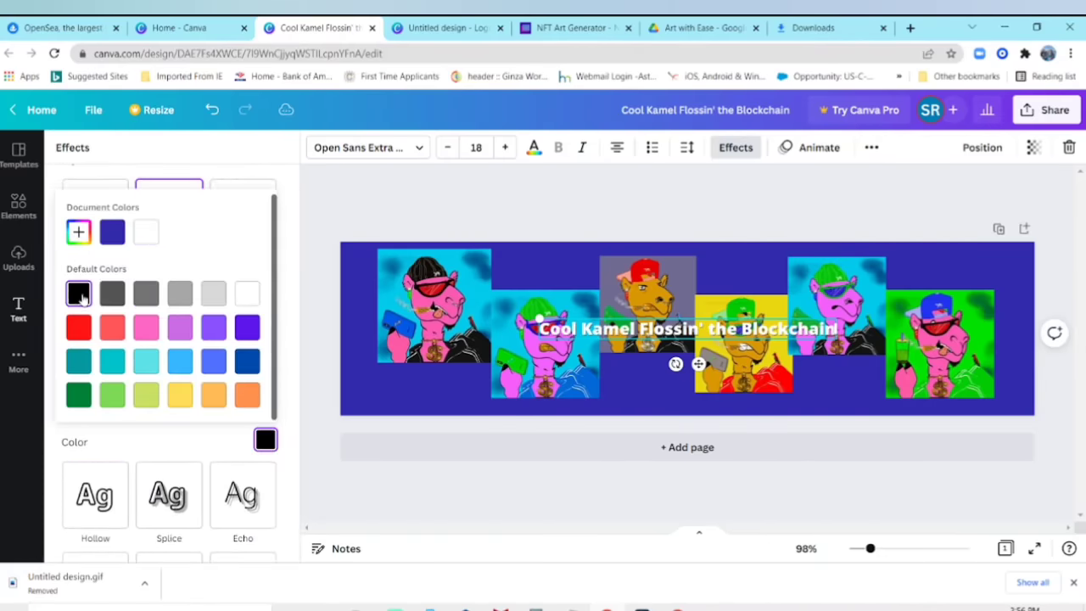
pyautogui.click(194, 435)
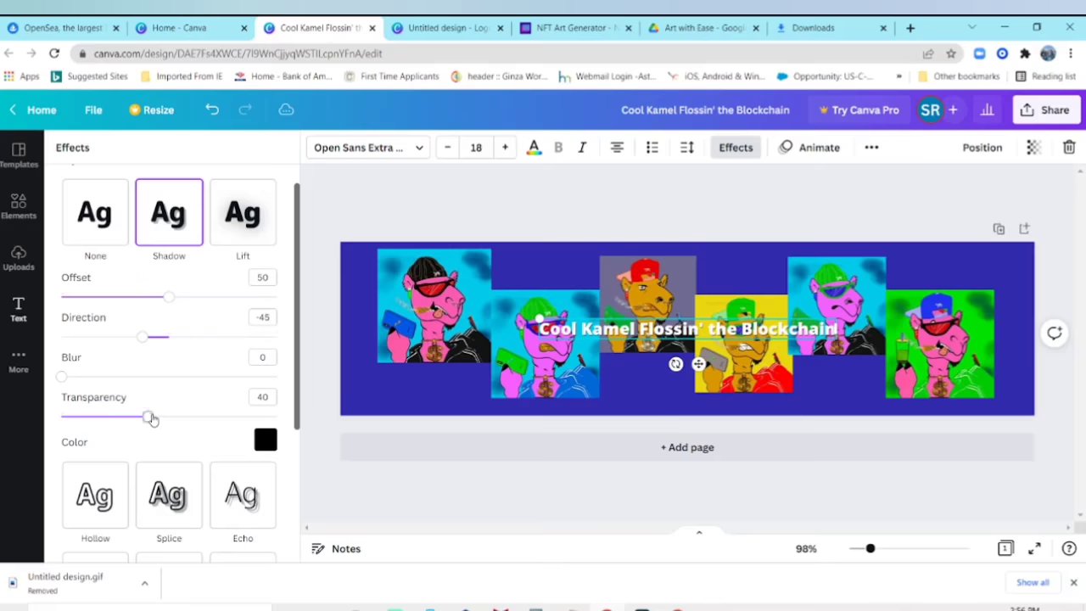
# Step: Adjust the heading's shadow to transparency 100, direction 26 and offset 97, and strongly increase its blur
pyautogui.moveTo(151, 418); pyautogui.dragTo(280, 416)
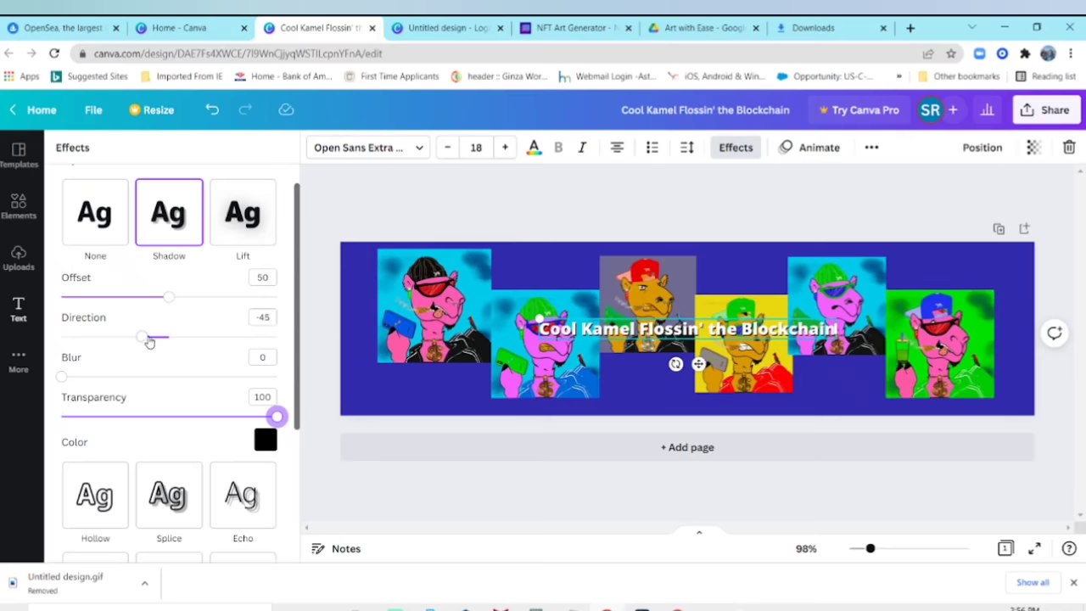
pyautogui.moveTo(149, 339); pyautogui.dragTo(193, 337)
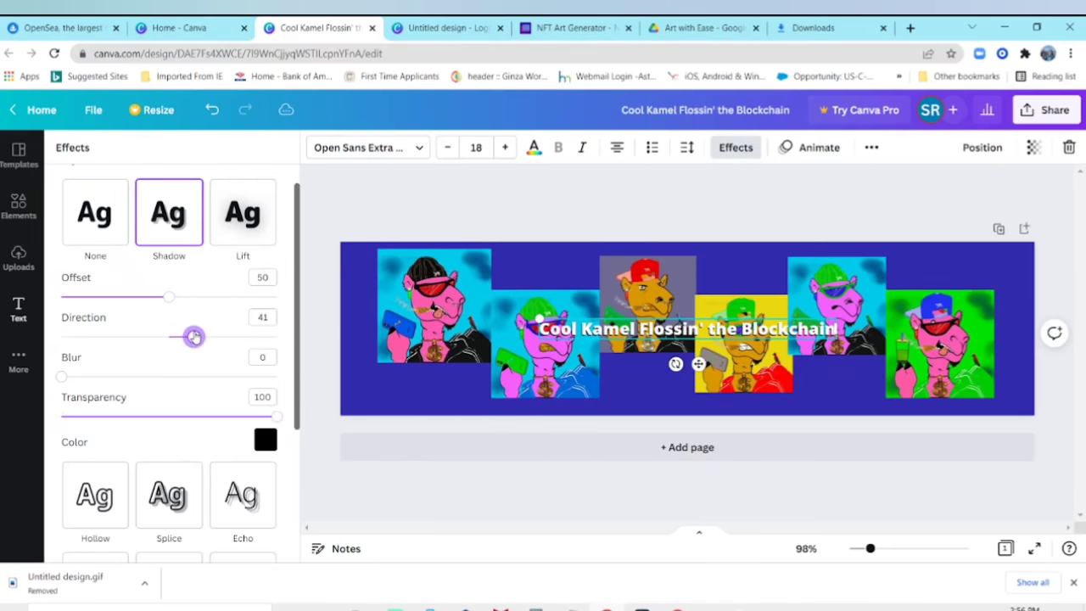
pyautogui.moveTo(170, 299); pyautogui.dragTo(251, 298)
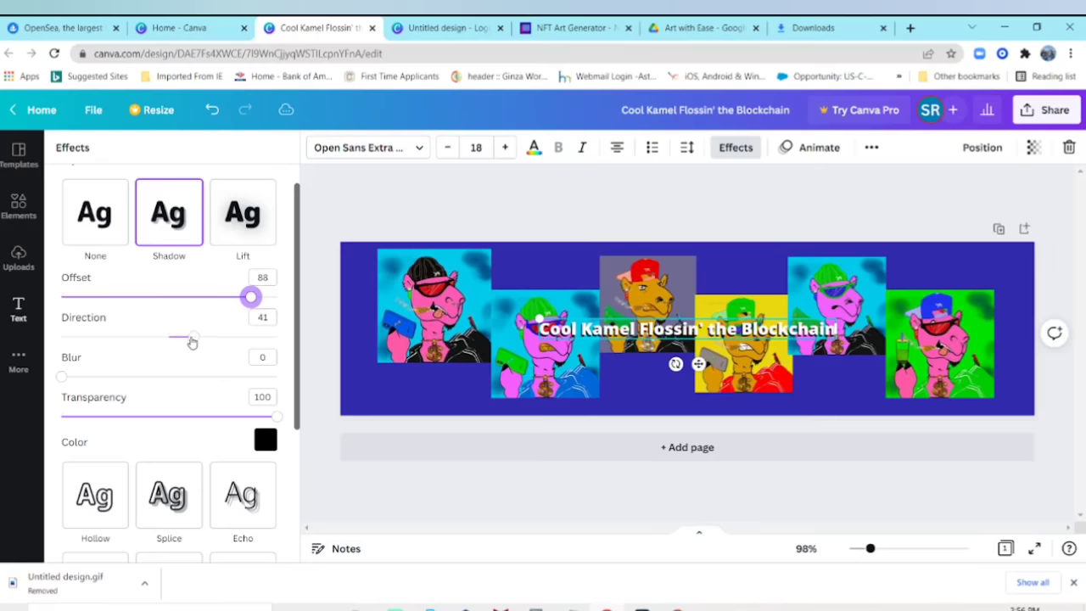
pyautogui.moveTo(192, 338)
pyautogui.mouseDown()
pyautogui.moveTo(218, 337)
pyautogui.moveTo(167, 337)
pyautogui.moveTo(185, 337)
pyautogui.mouseUp()
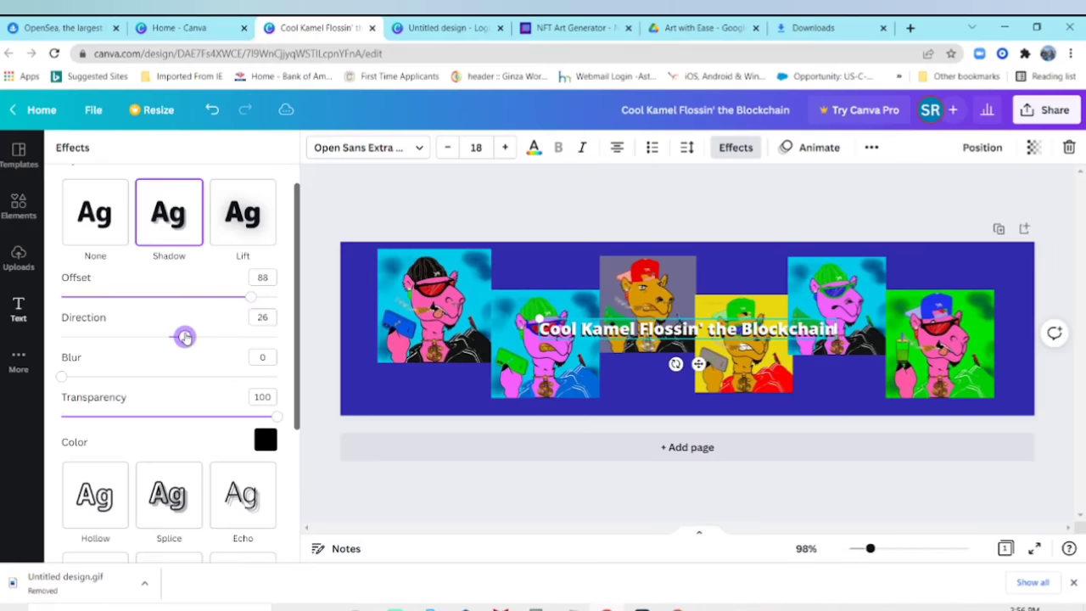
pyautogui.moveTo(248, 301); pyautogui.dragTo(271, 296)
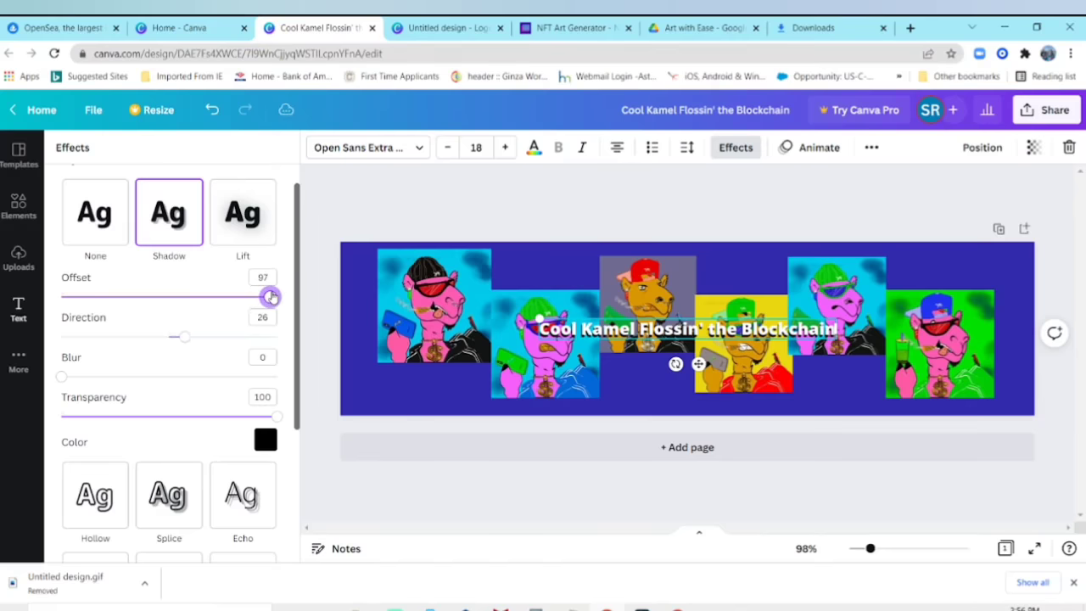
pyautogui.moveTo(66, 377); pyautogui.dragTo(266, 374)
# Step: Enlarge the heading to font size 20.3 and reposition it at the banner's vertical center
pyautogui.click(540, 328)
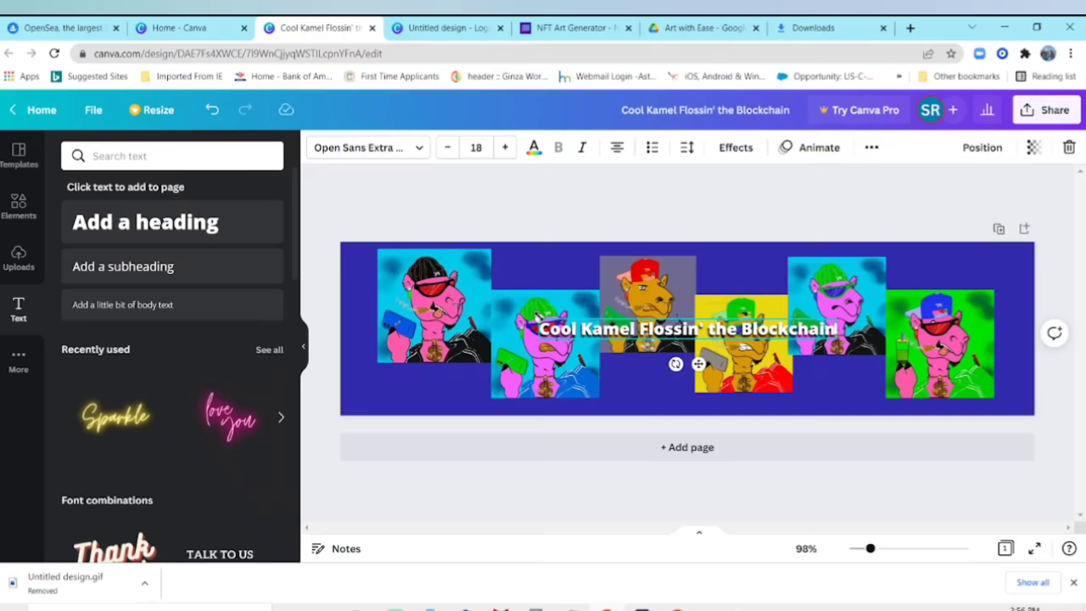
pyautogui.moveTo(537, 317); pyautogui.dragTo(501, 314)
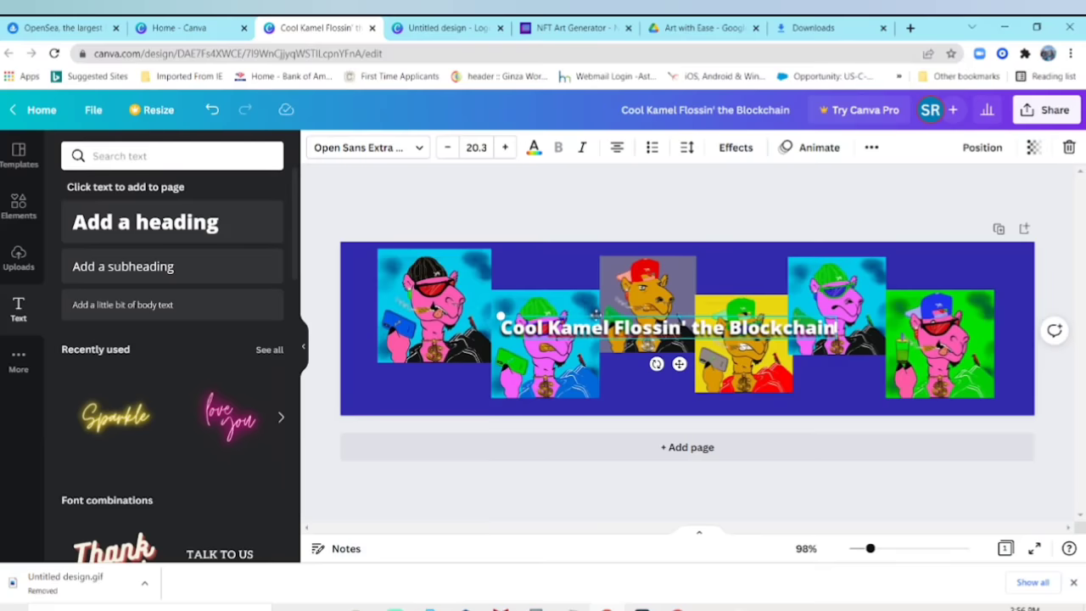
pyautogui.moveTo(601, 313)
pyautogui.mouseDown()
pyautogui.moveTo(622, 300)
pyautogui.moveTo(604, 314)
pyautogui.mouseUp()
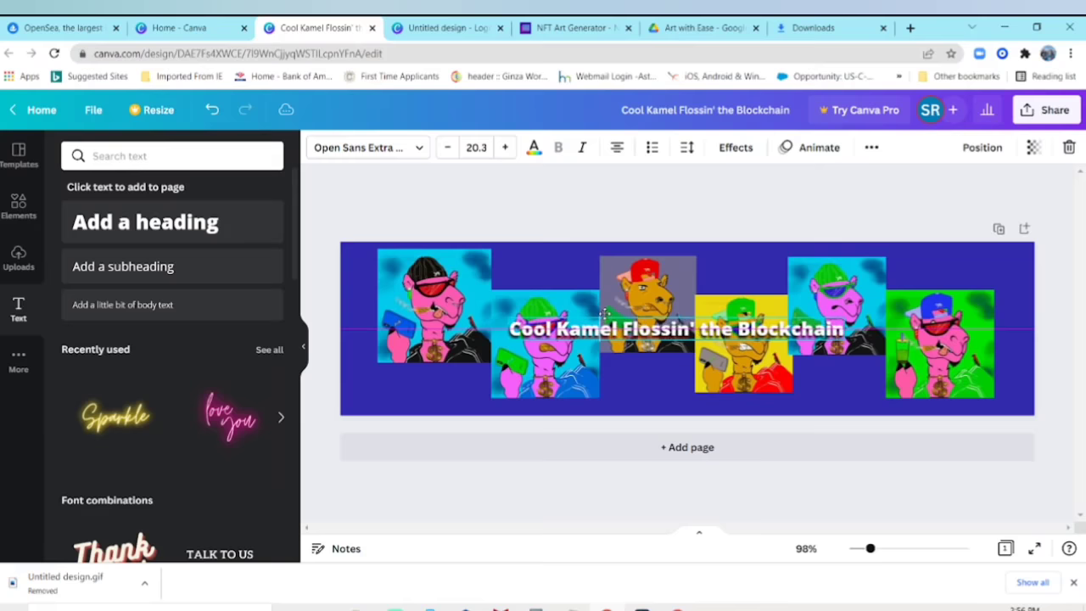
pyautogui.click(795, 423)
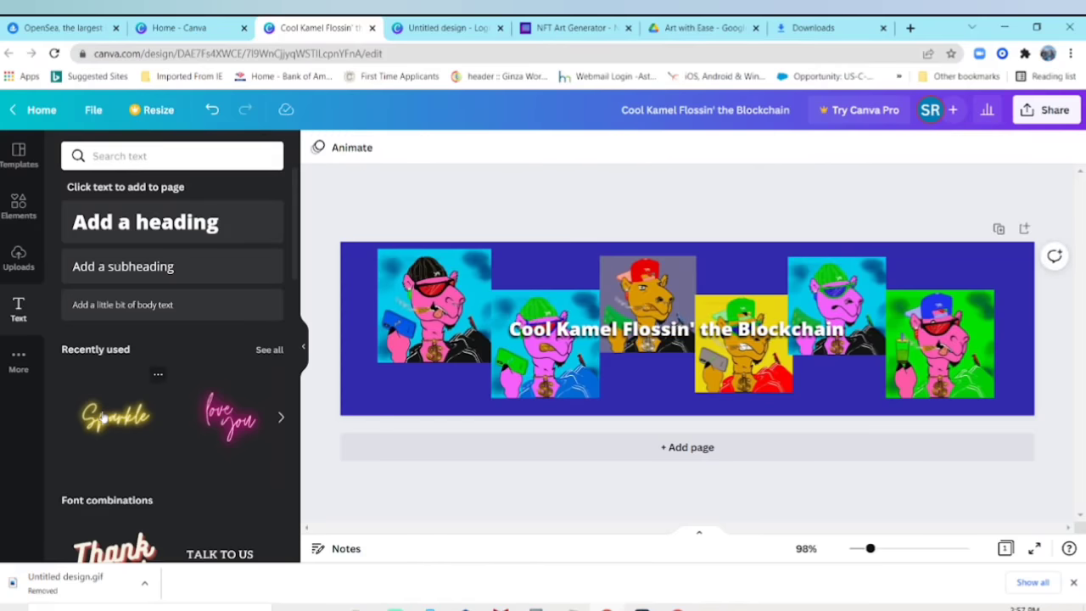
# Step: Add the Sparkle neon text reading "Cool Kamels", scale it to size 72.2 and widen its box so it fits on one line above the heading
pyautogui.click(105, 417)
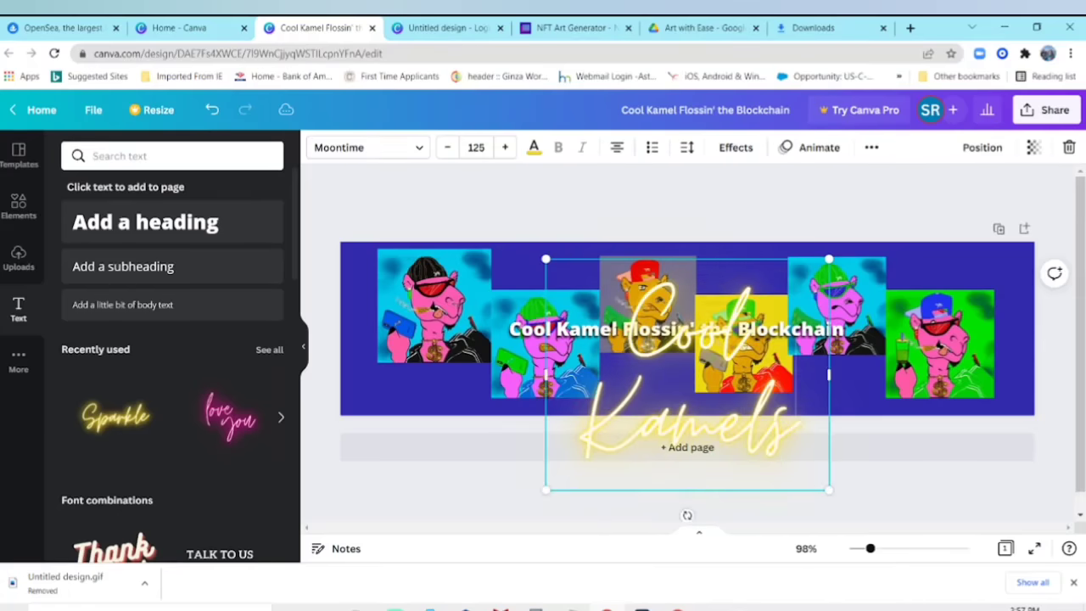
pyautogui.moveTo(829, 494); pyautogui.dragTo(710, 392)
pyautogui.moveTo(710, 325); pyautogui.dragTo(930, 321)
pyautogui.moveTo(846, 293); pyautogui.dragTo(805, 294)
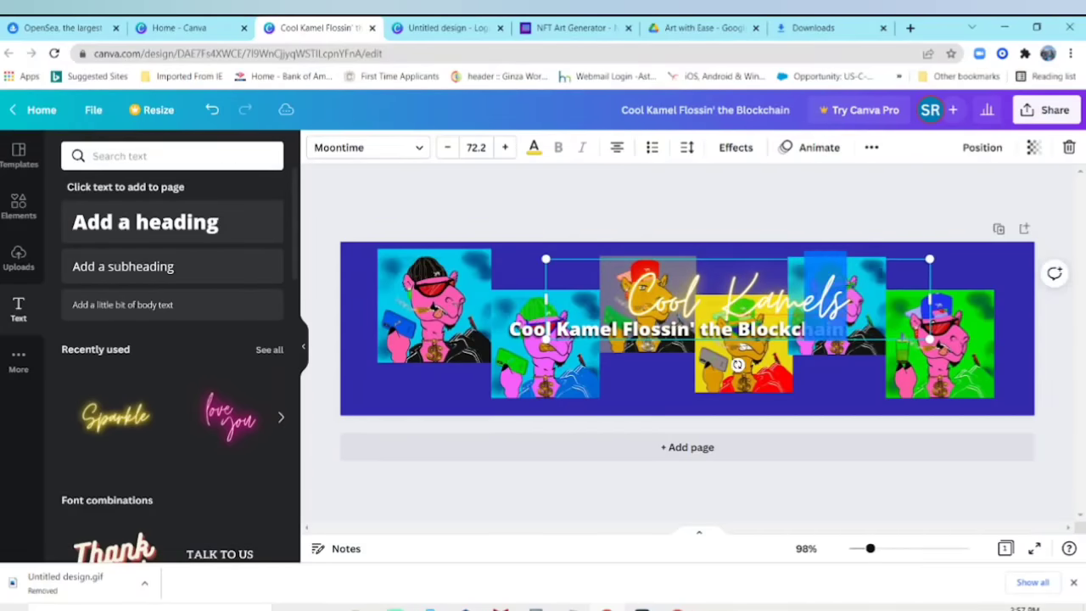
pyautogui.click(758, 296)
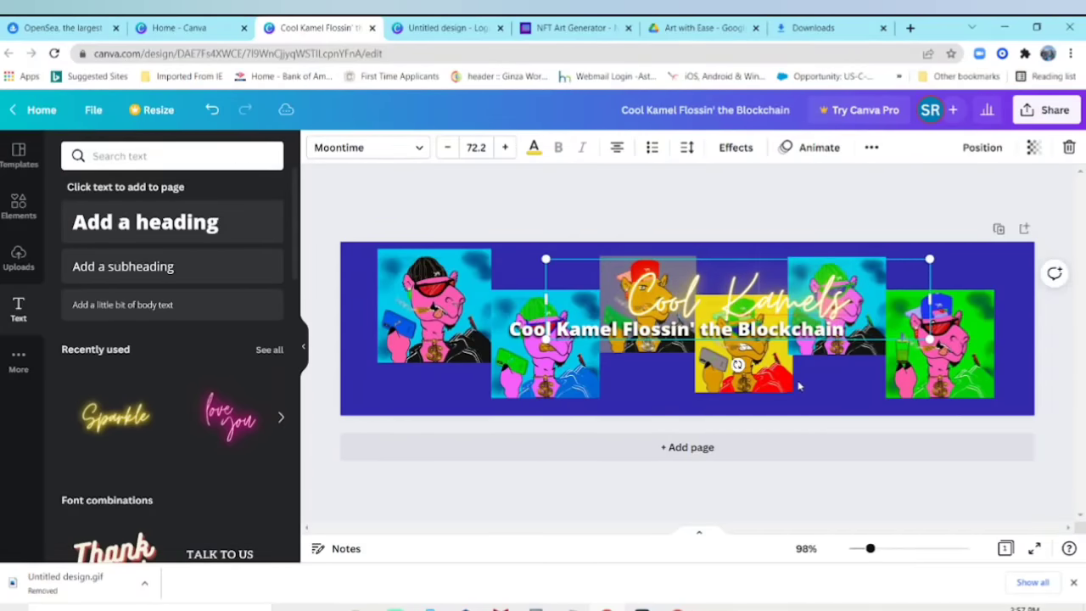
pyautogui.click(798, 386)
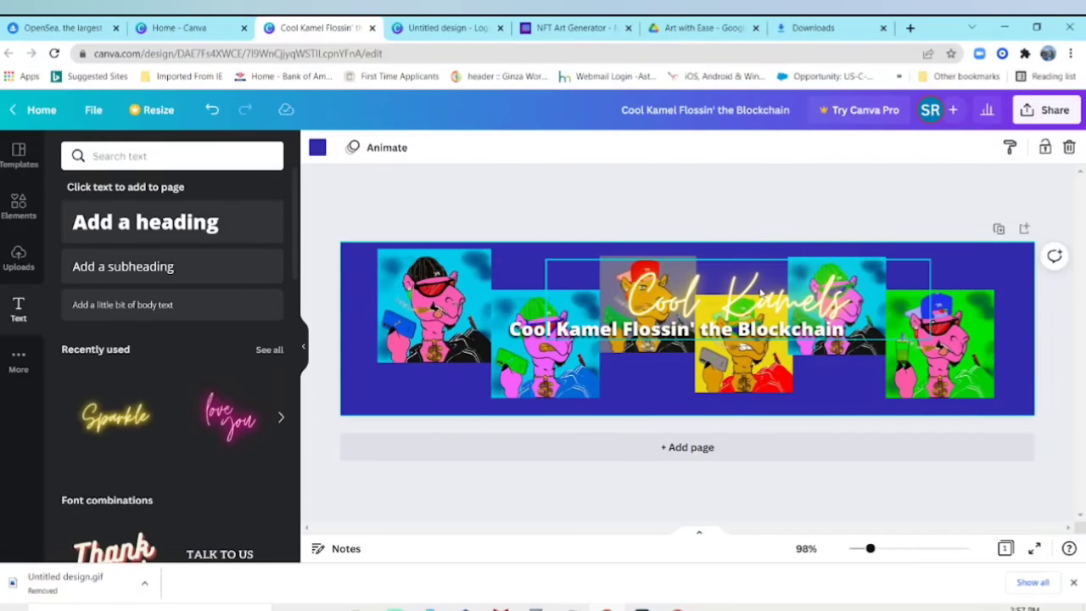
# Step: Try red, black and dark blue on the "Cool Kamels" neon text, and settle on the pink from the photo colors
pyautogui.click(761, 292)
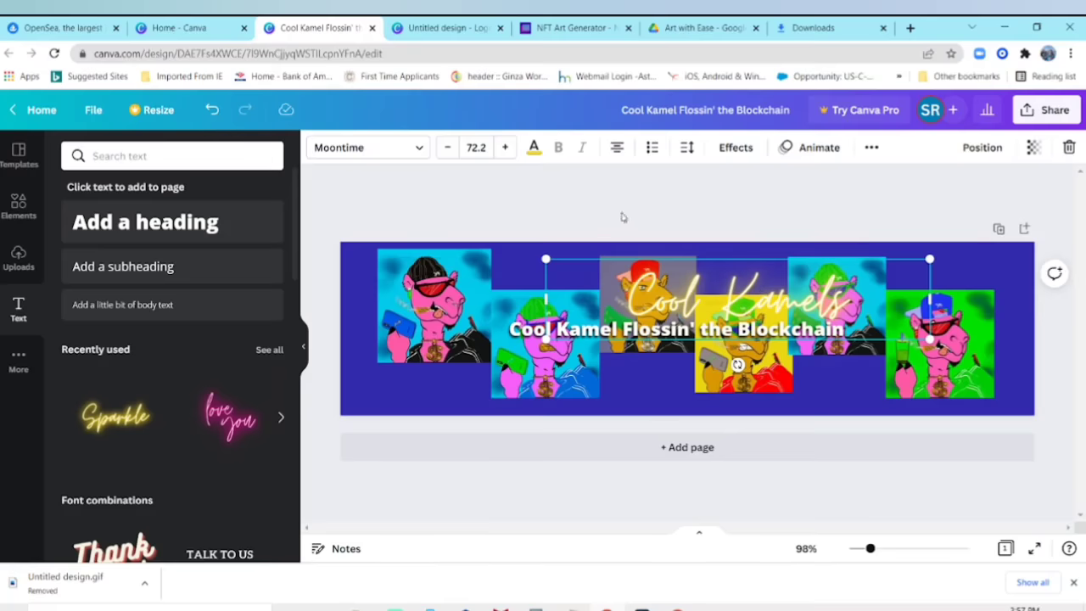
pyautogui.click(534, 149)
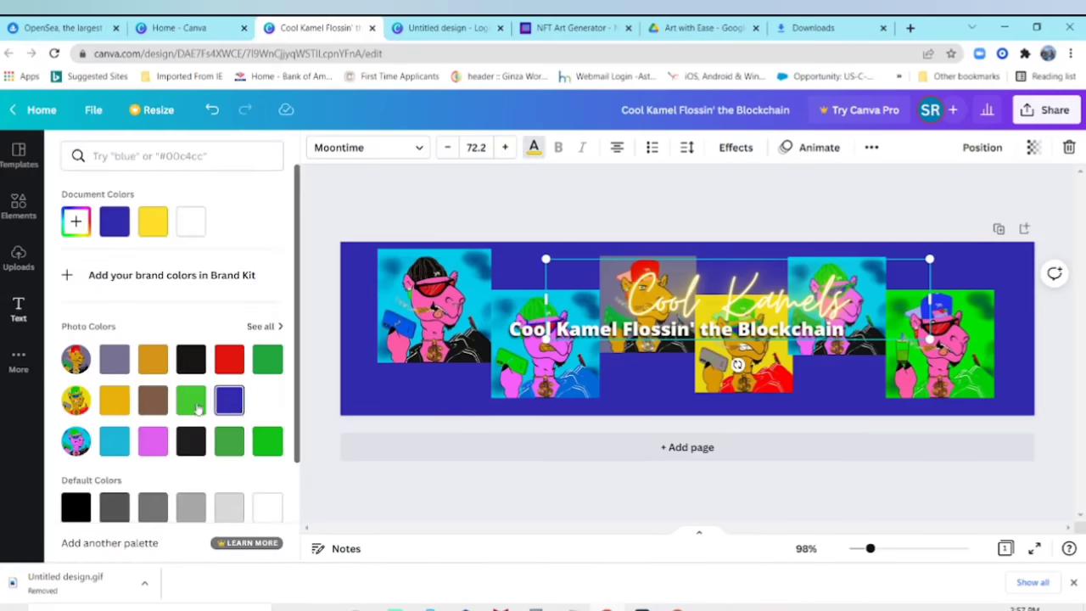
pyautogui.click(222, 361)
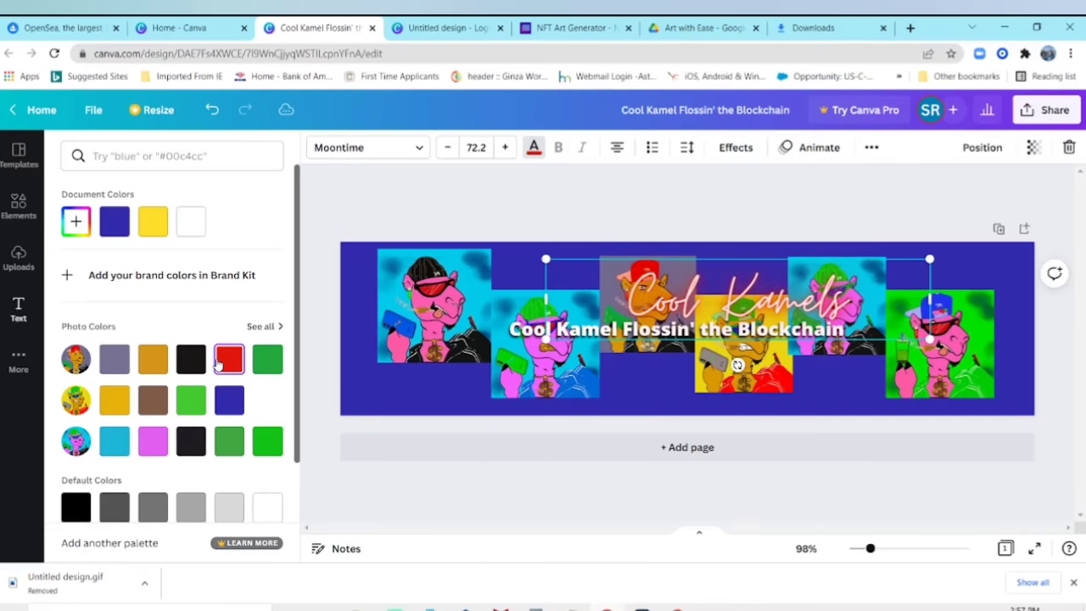
pyautogui.click(195, 361)
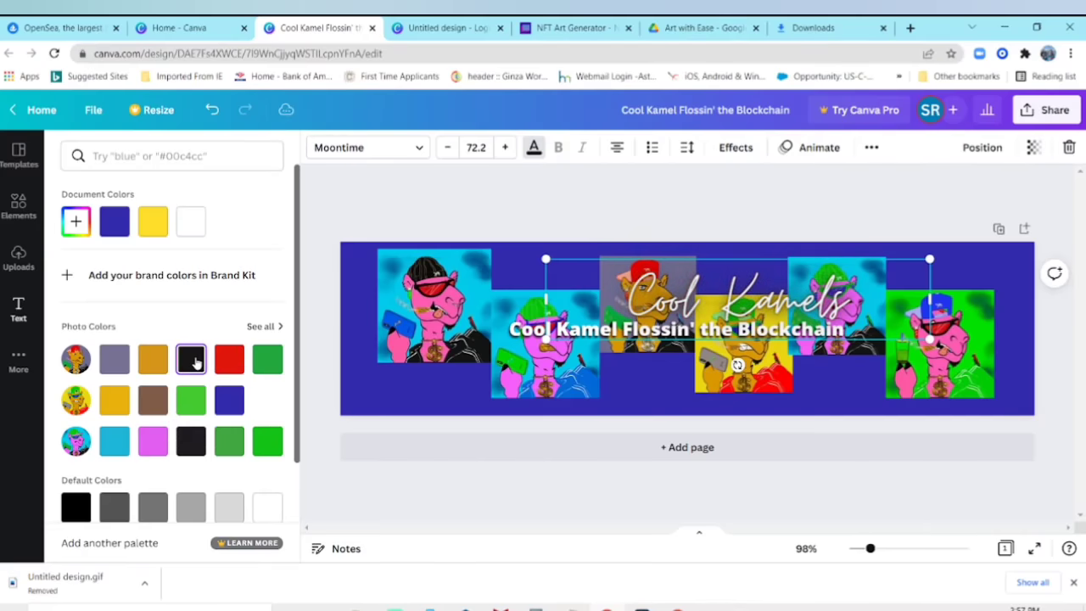
pyautogui.click(191, 400)
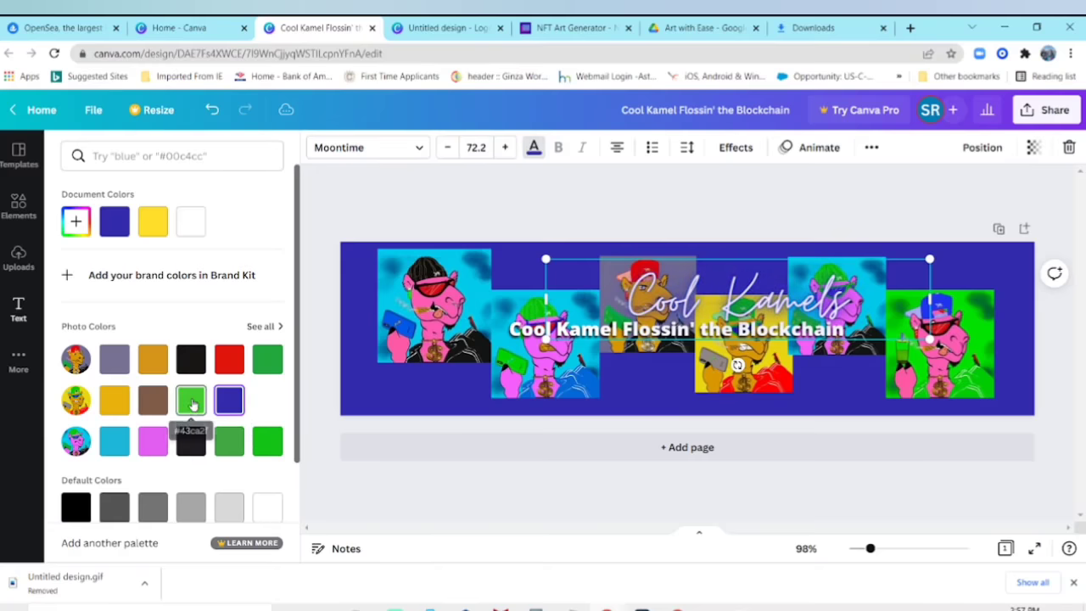
pyautogui.click(156, 442)
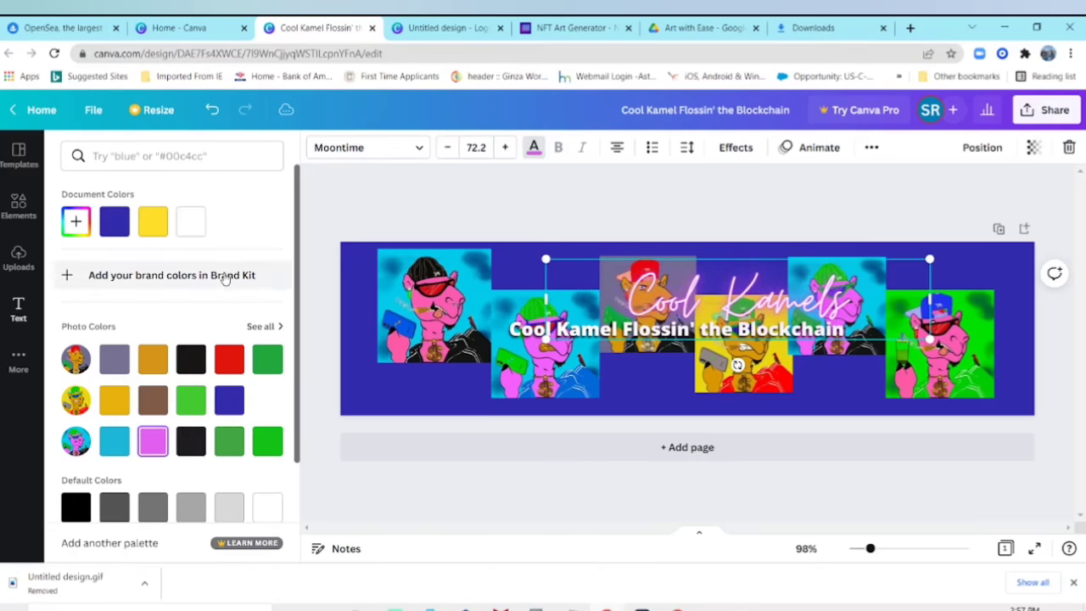
# Step: Raise the neon intensity of the "Cool Kamels" text to 100, and try the Curve shape before setting the shape back to None
pyautogui.click(735, 148)
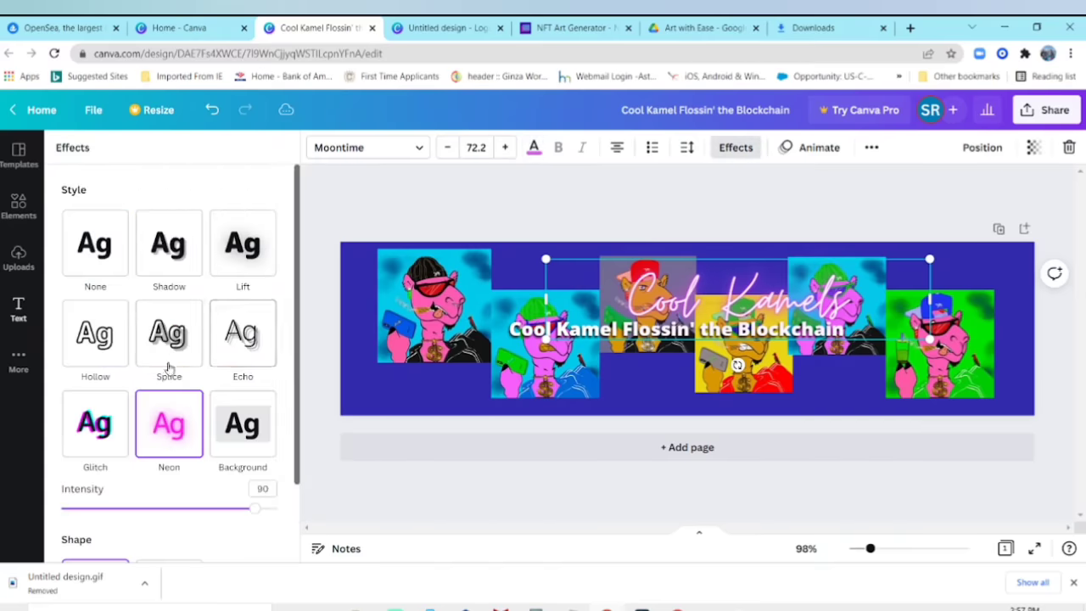
pyautogui.moveTo(256, 509); pyautogui.dragTo(308, 515)
pyautogui.scroll(-2, 204, 424)
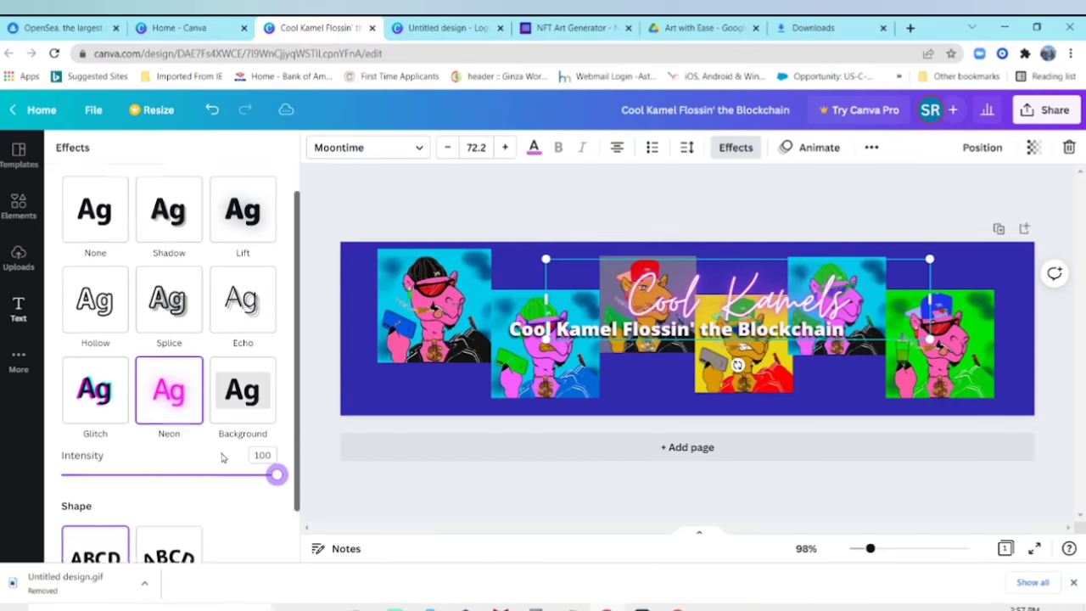
pyautogui.click(179, 498)
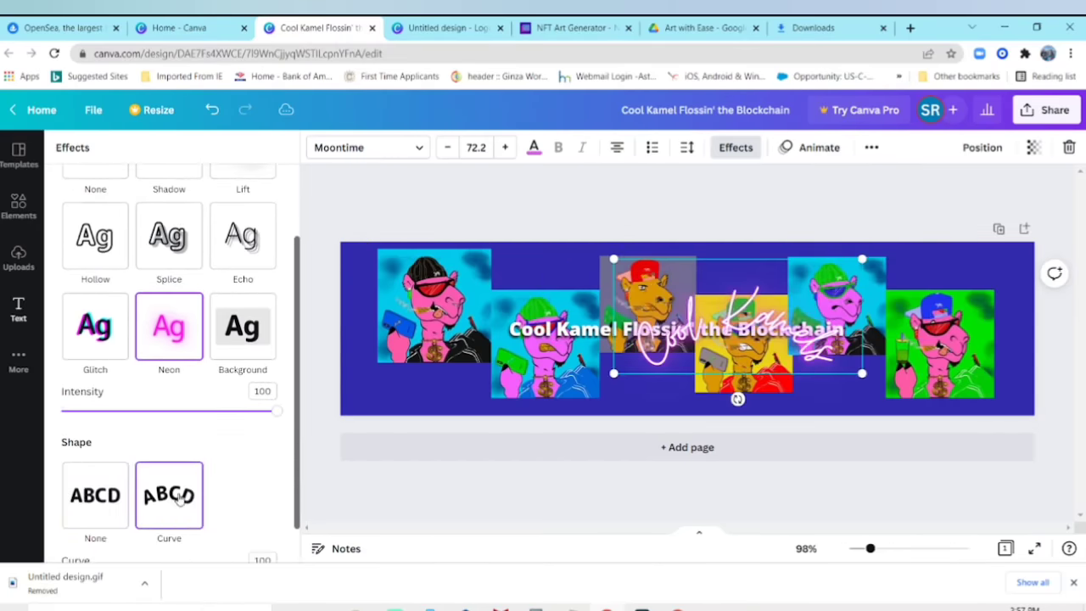
pyautogui.click(116, 510)
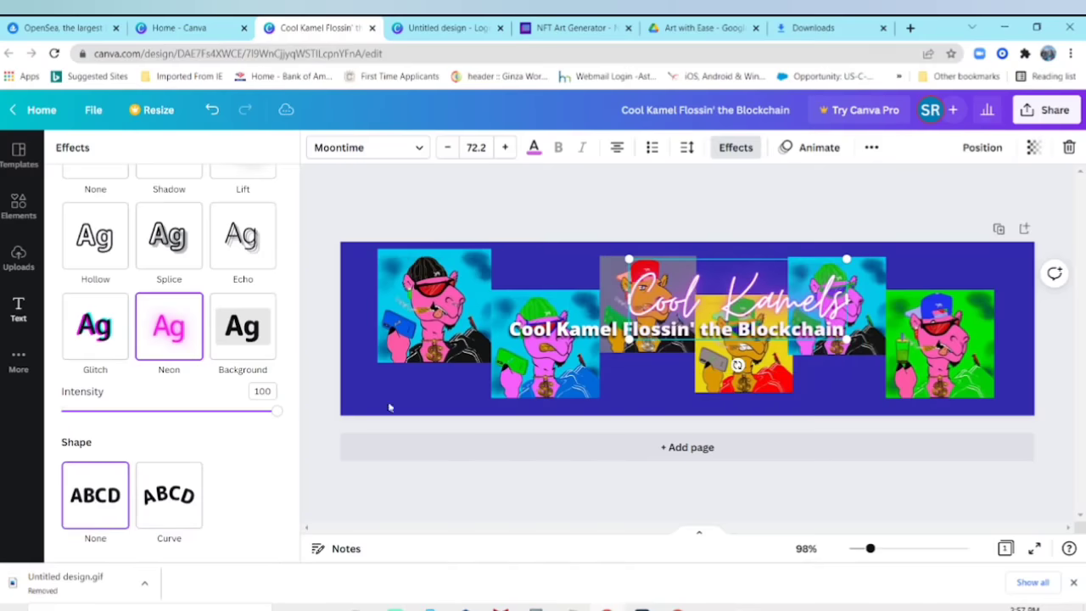
pyautogui.click(736, 147)
pyautogui.click(543, 272)
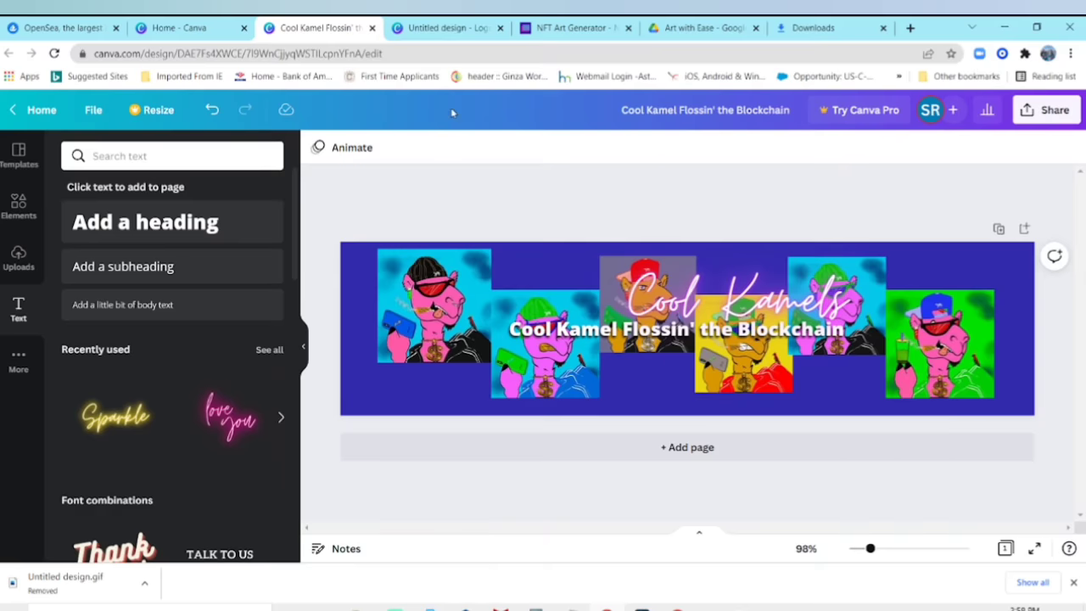
# Step: Apply the Rise page animation to the banner
pyautogui.click(363, 147)
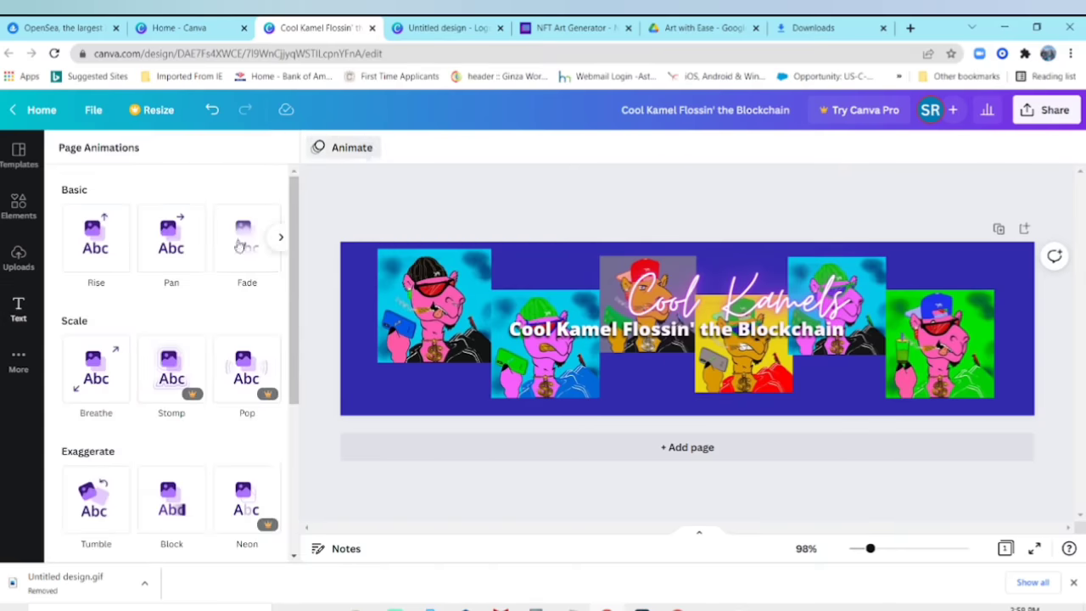
pyautogui.click(95, 242)
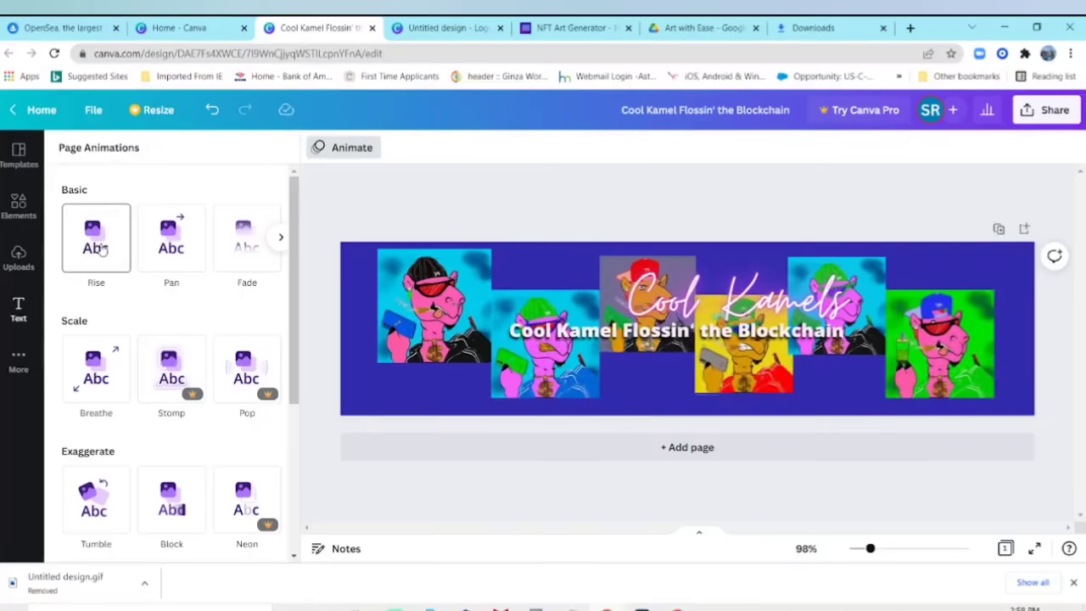
# Step: Preview the Pan, Breathe, Tumble, Stomp, Pop and Neon page animations on the banner
pyautogui.click(160, 247)
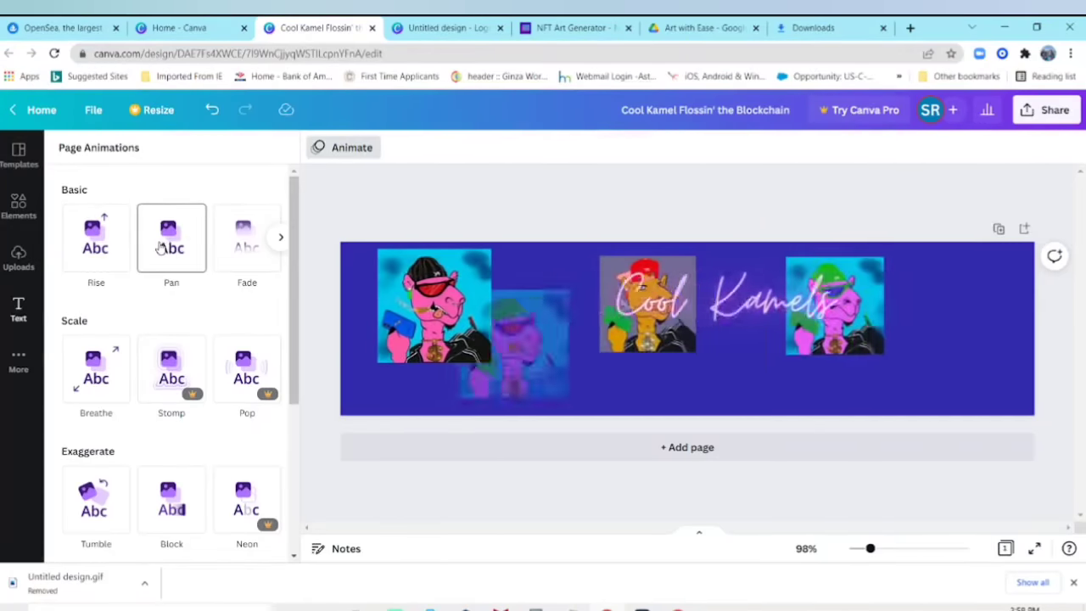
pyautogui.click(91, 367)
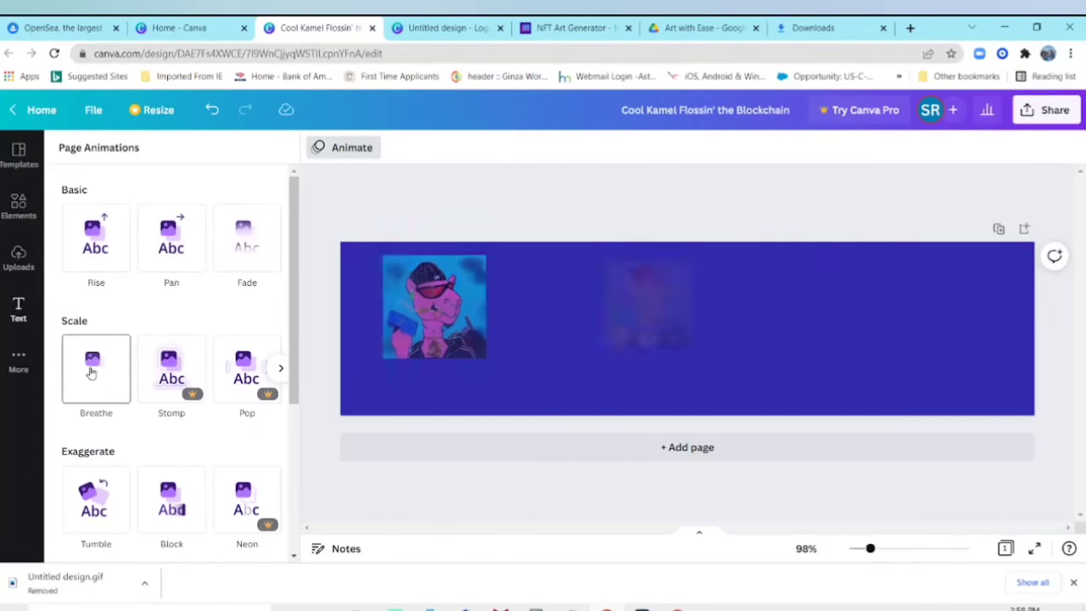
pyautogui.click(90, 505)
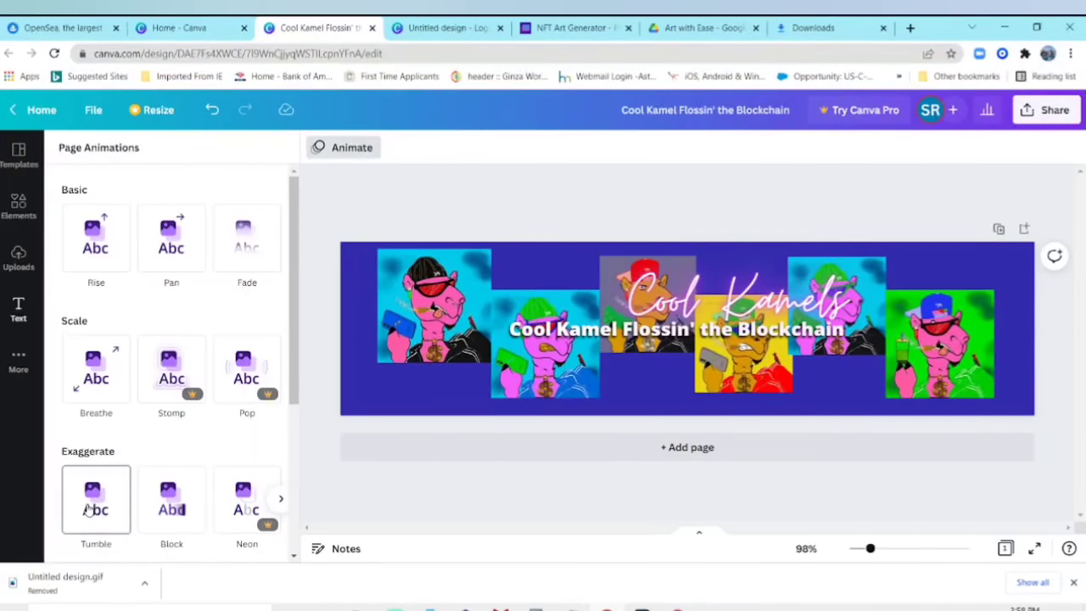
pyautogui.click(183, 383)
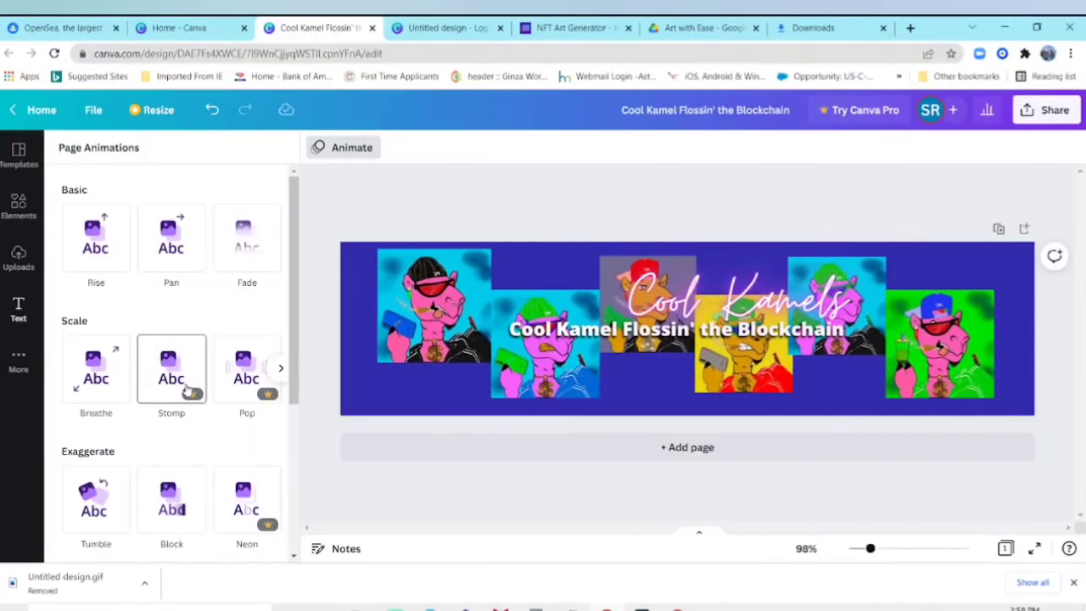
pyautogui.click(245, 373)
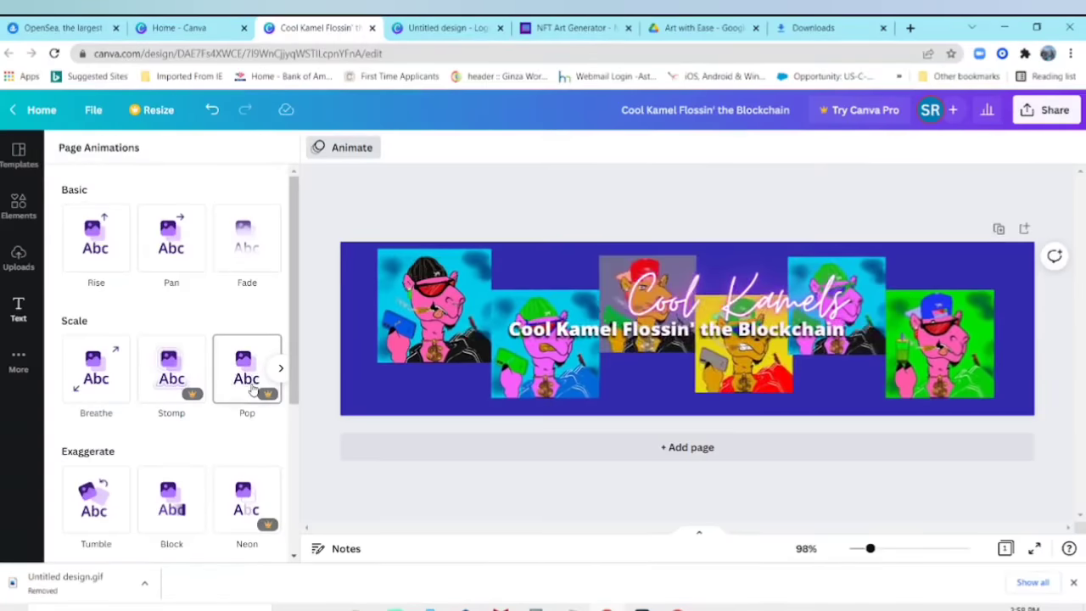
pyautogui.click(244, 501)
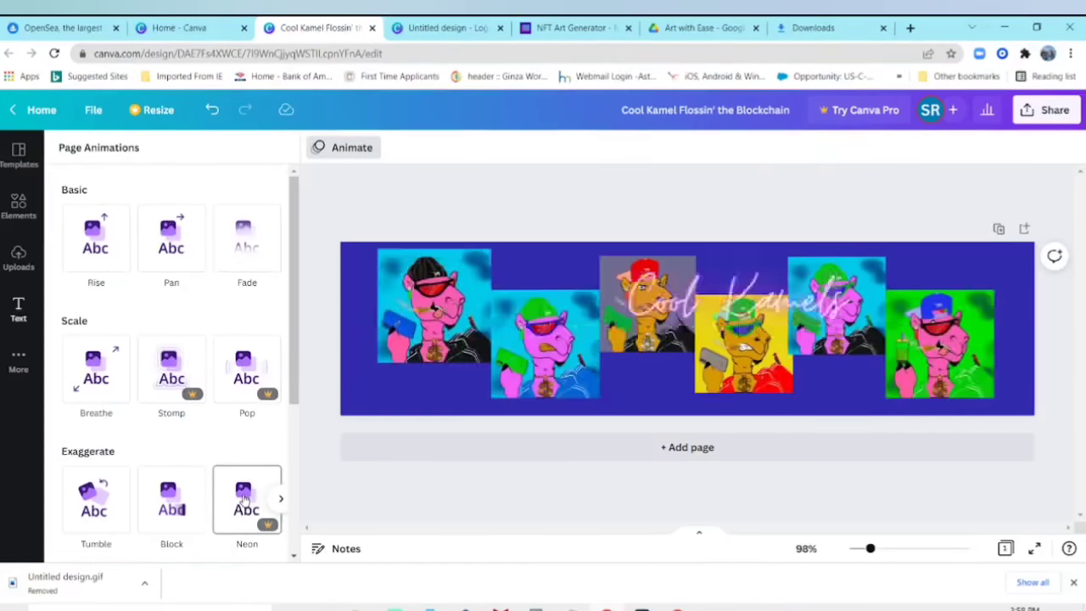
# Step: Compare the Block and Tumble page animations and apply Block to the banner
pyautogui.click(177, 514)
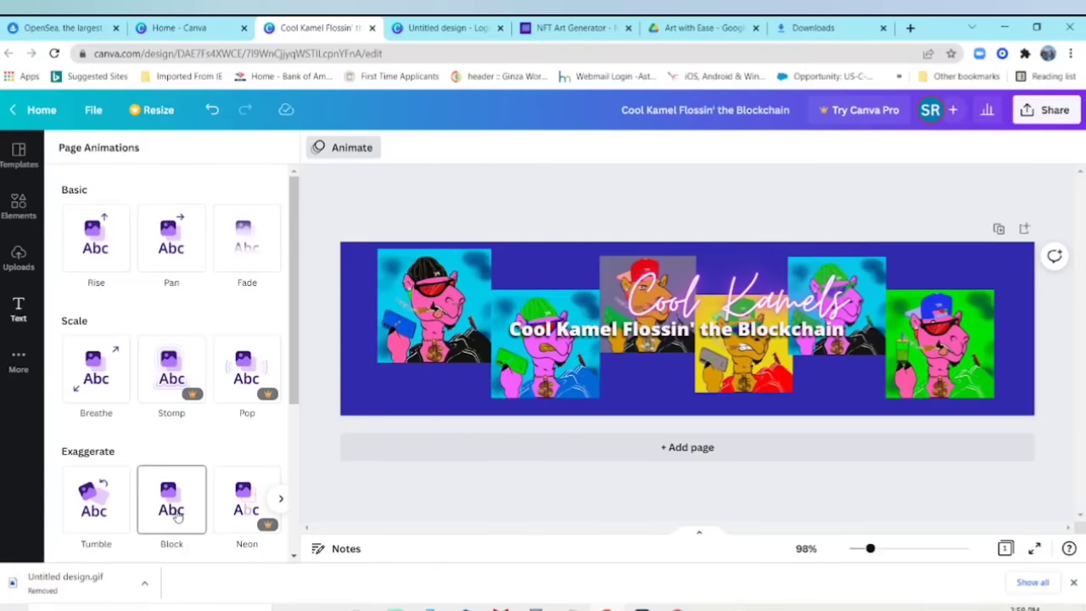
pyautogui.click(114, 514)
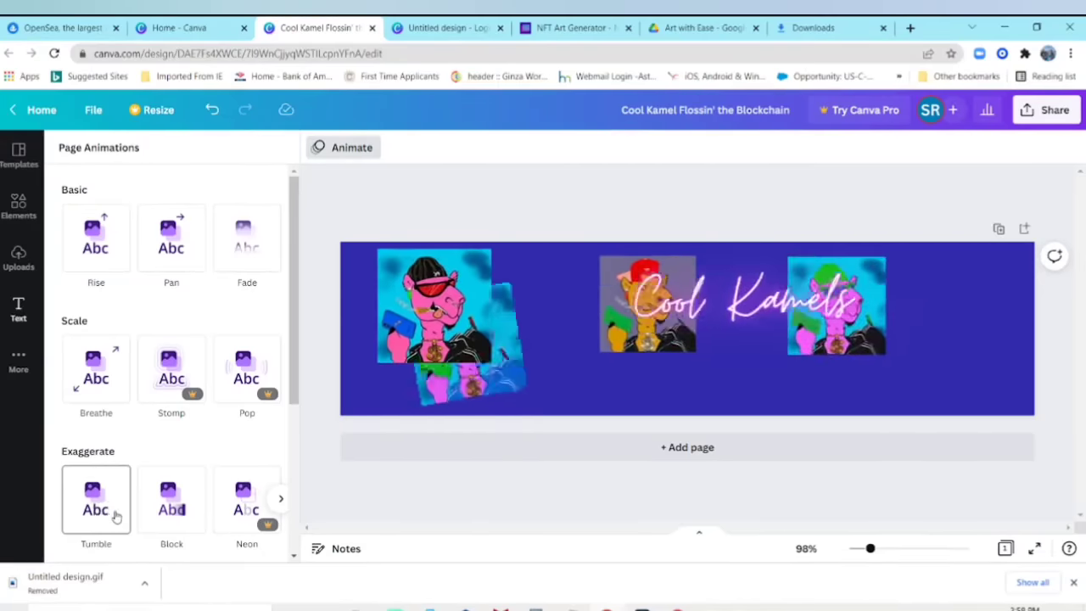
pyautogui.click(163, 514)
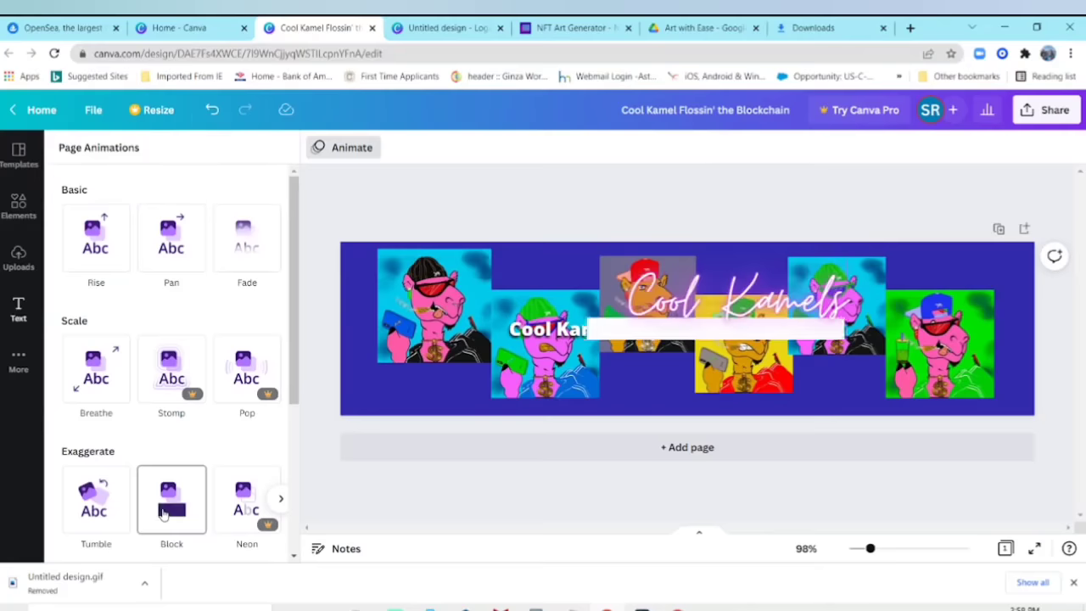
pyautogui.click(109, 516)
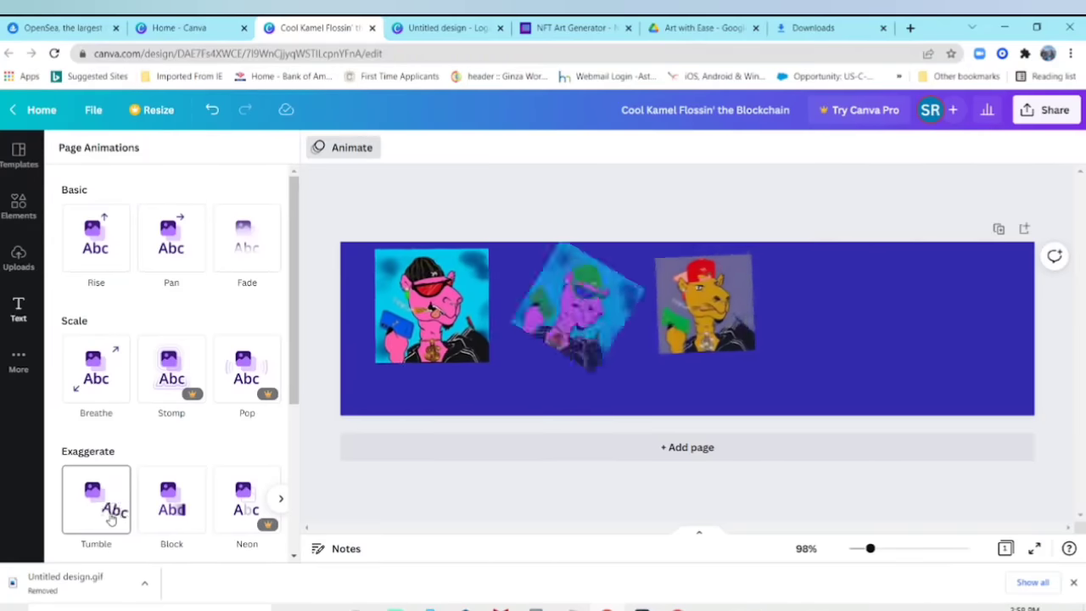
pyautogui.click(153, 516)
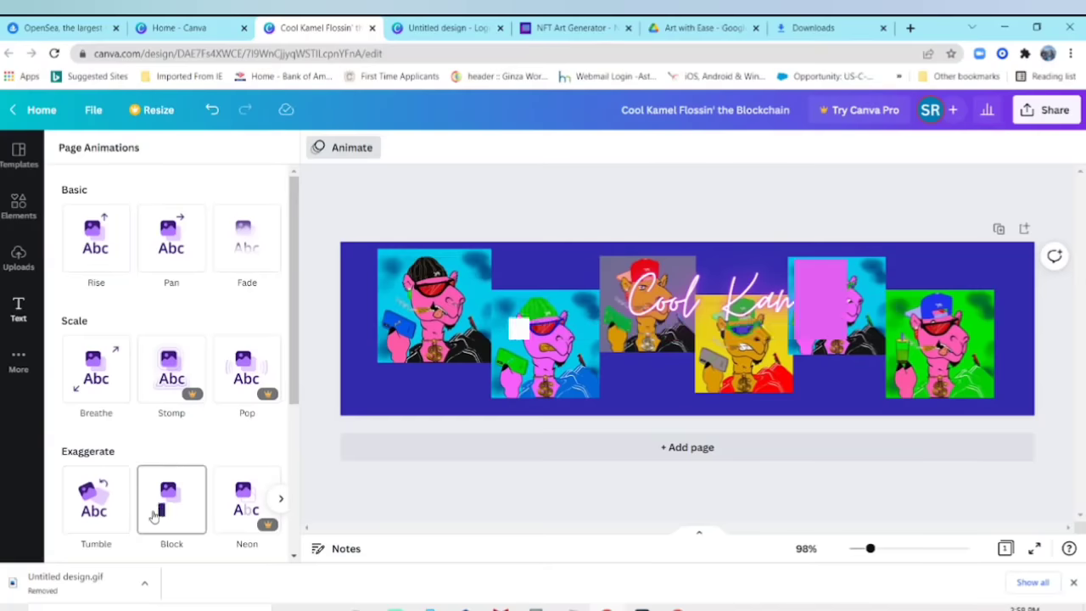
pyautogui.click(156, 508)
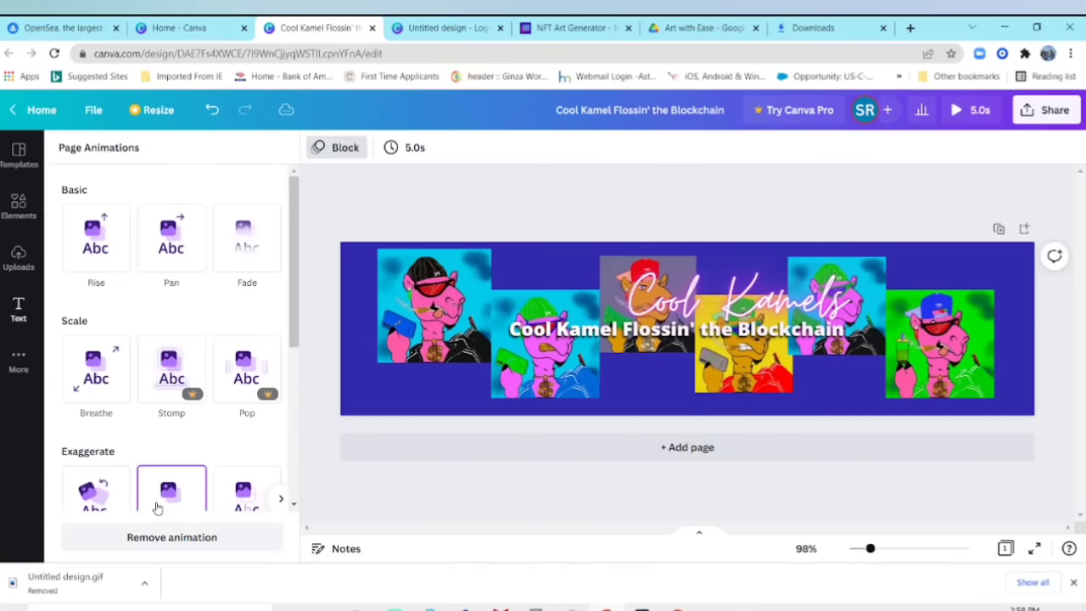
pyautogui.click(200, 30)
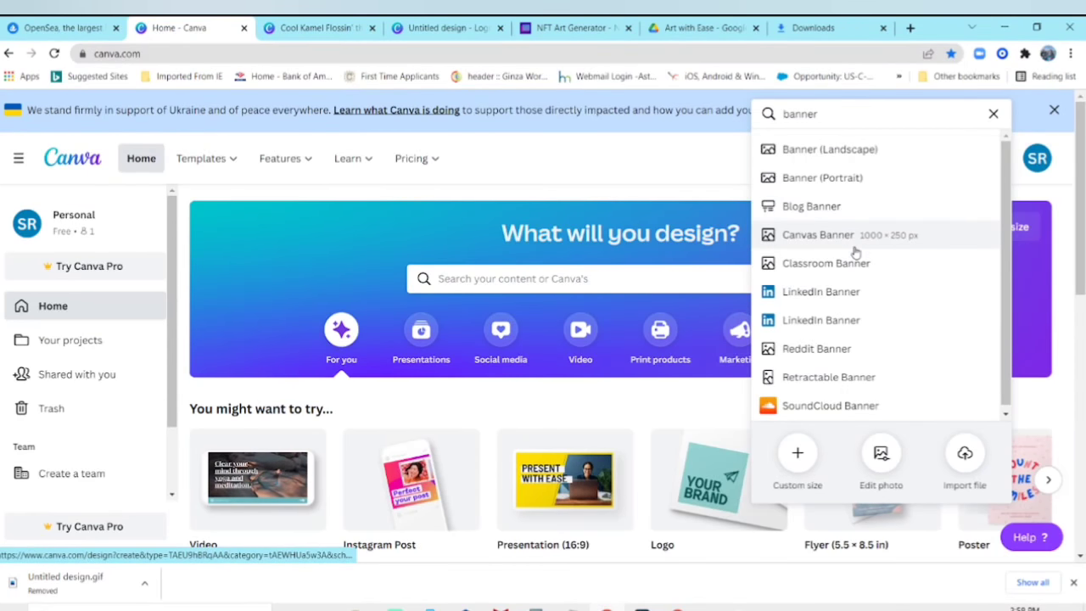
pyautogui.click(318, 28)
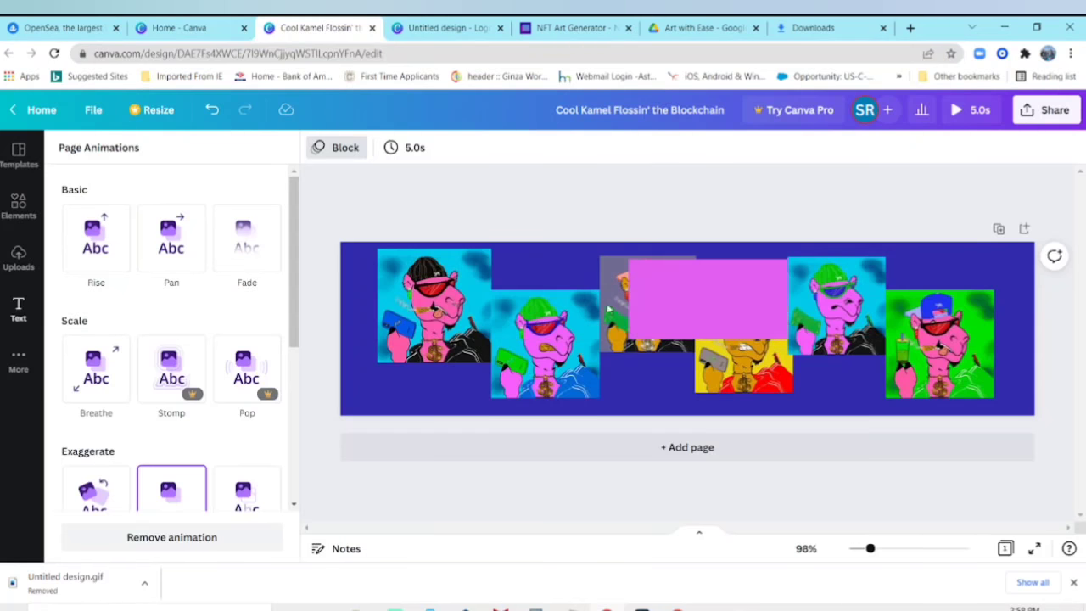
pyautogui.click(55, 28)
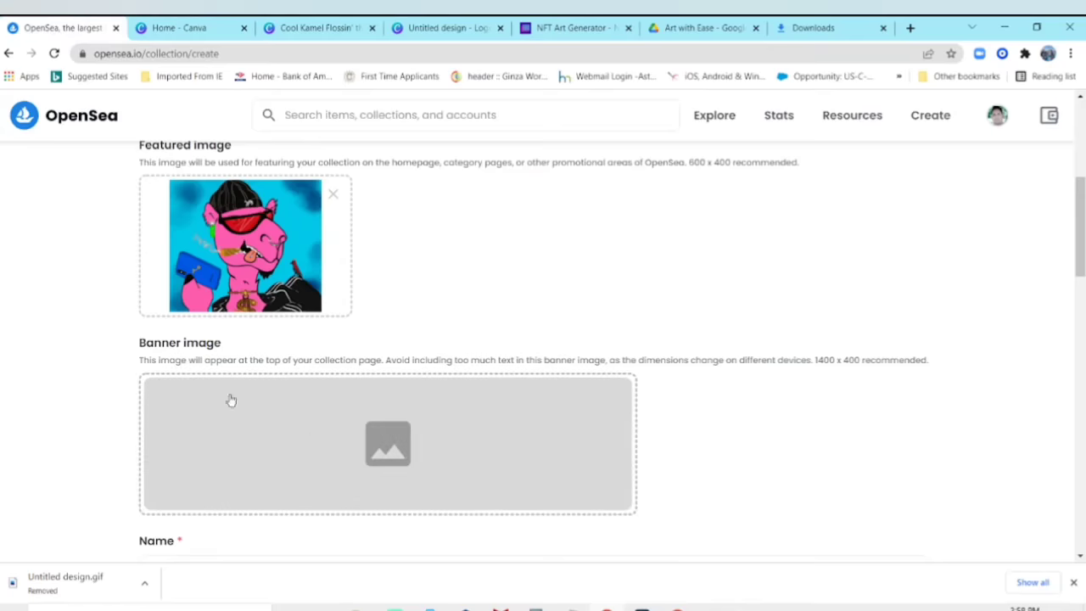
pyautogui.click(316, 28)
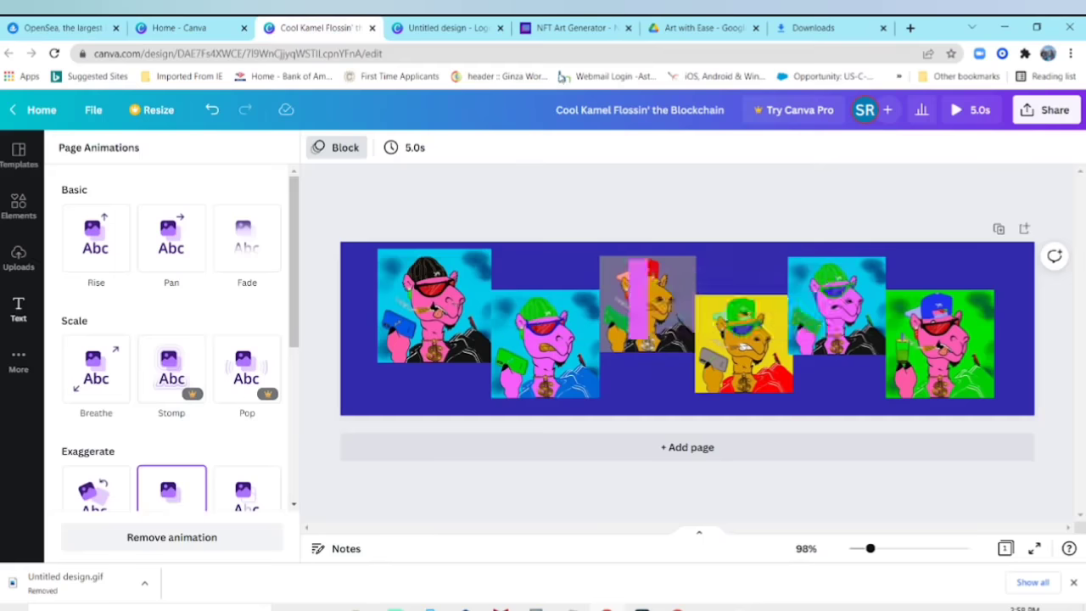
# Step: Download the animated banner design as a GIF file
pyautogui.click(1044, 110)
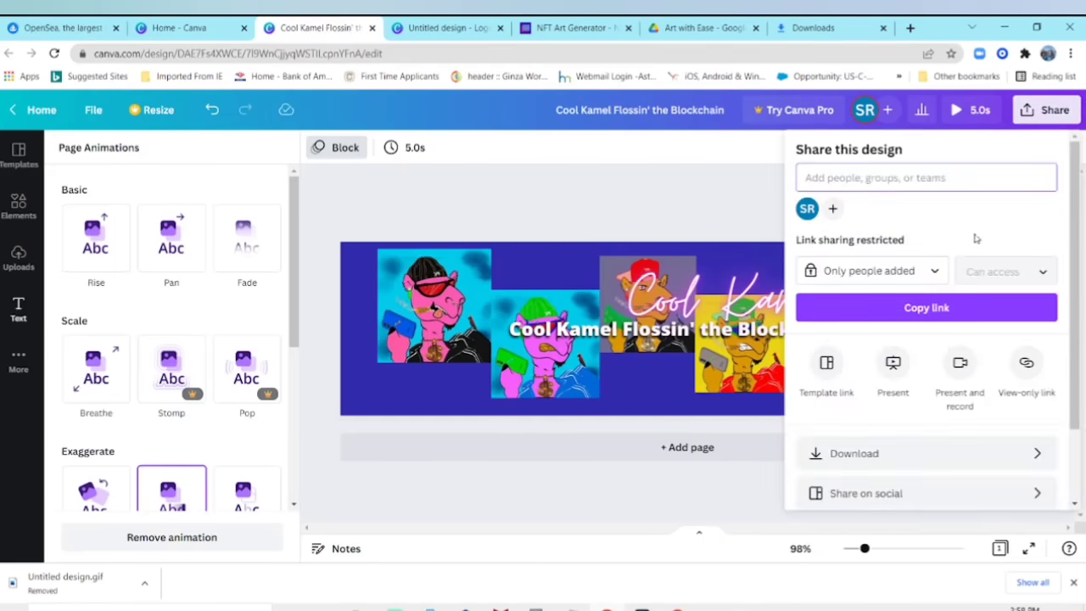
pyautogui.click(889, 454)
pyautogui.click(894, 216)
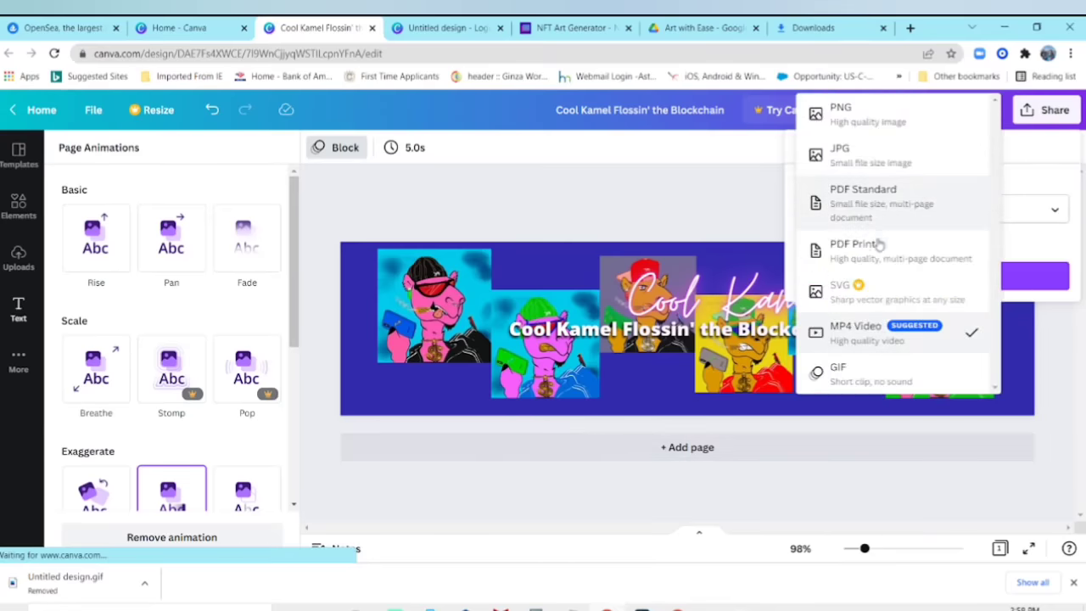
pyautogui.click(867, 377)
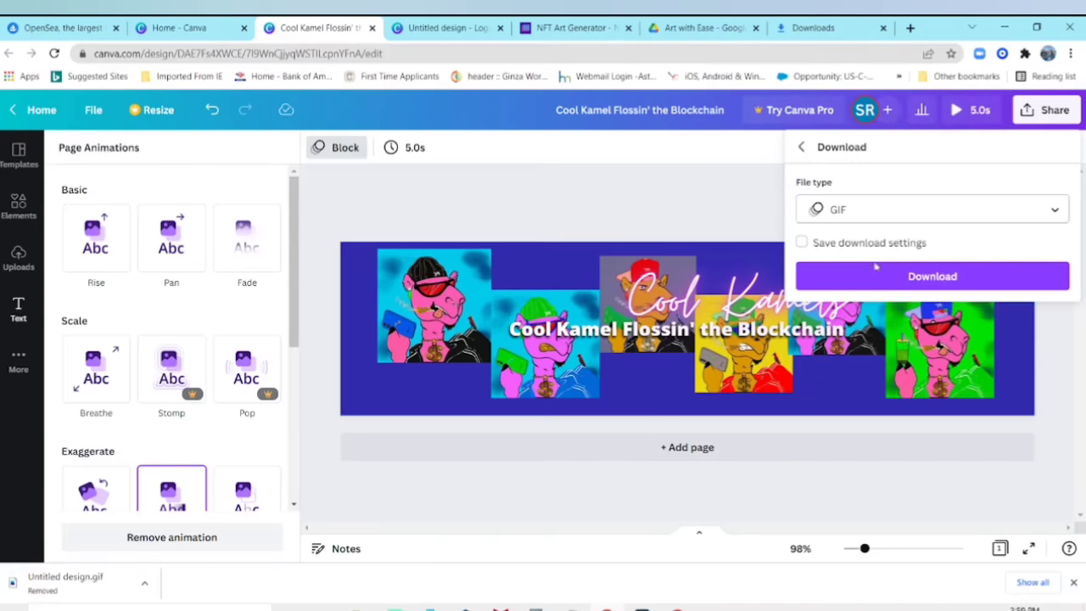
pyautogui.click(886, 280)
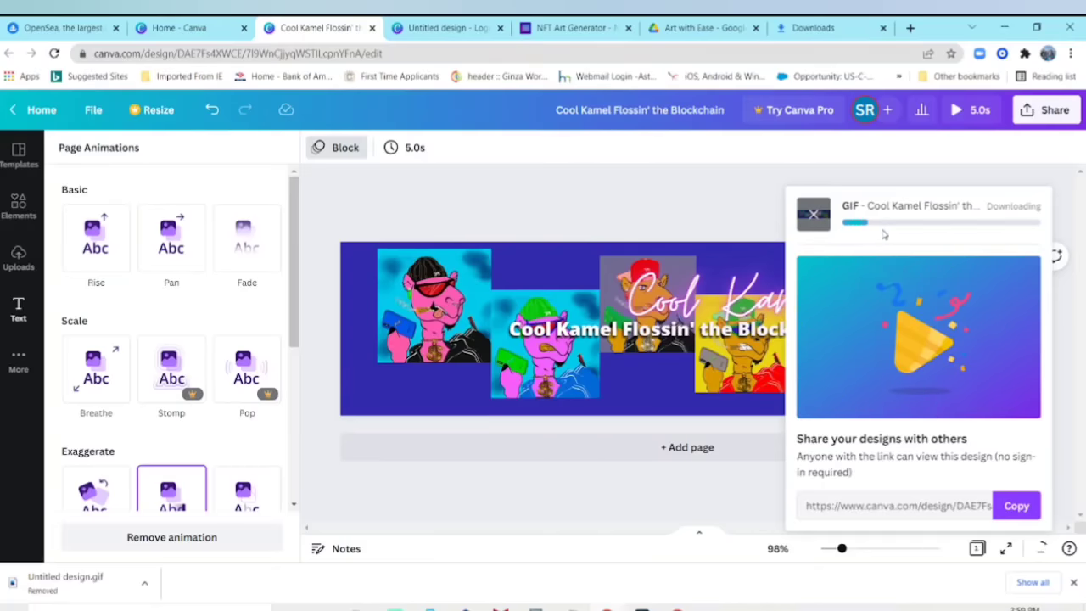
pyautogui.click(1074, 582)
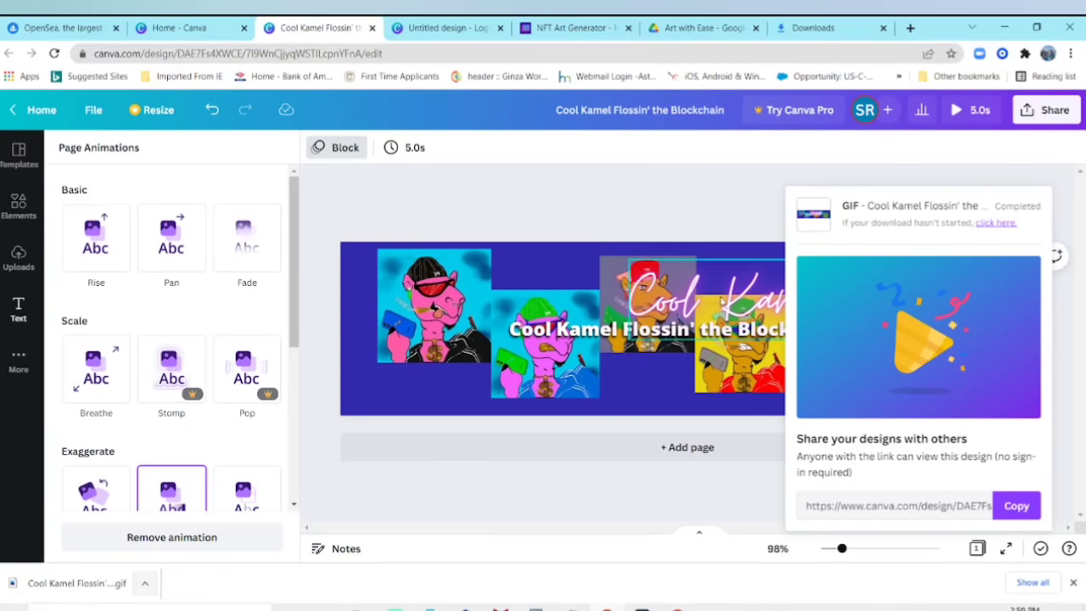
# Step: Move the downloaded "Cool Kamel Flossin' the Blockchain" GIF from the Downloads folder into the Cool Kamel folder
pyautogui.click(146, 585)
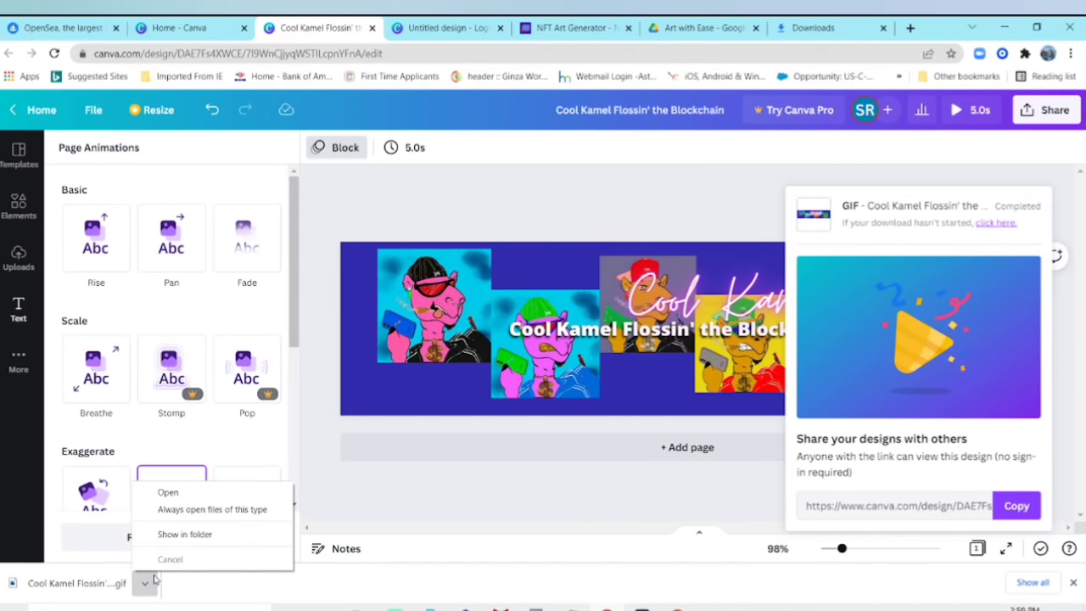
pyautogui.click(178, 534)
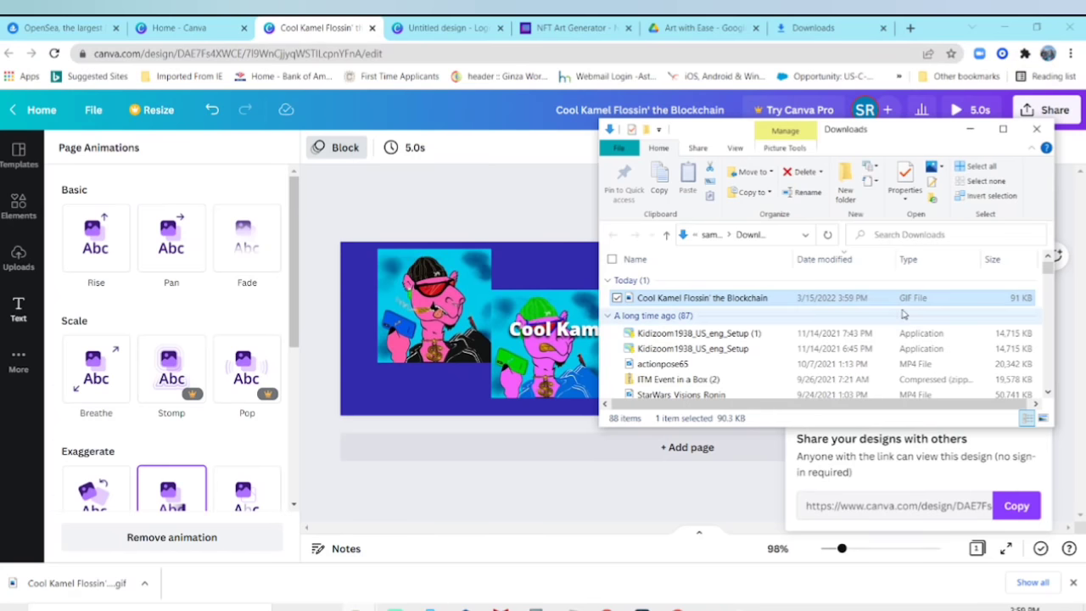
pyautogui.click(357, 608)
pyautogui.click(326, 579)
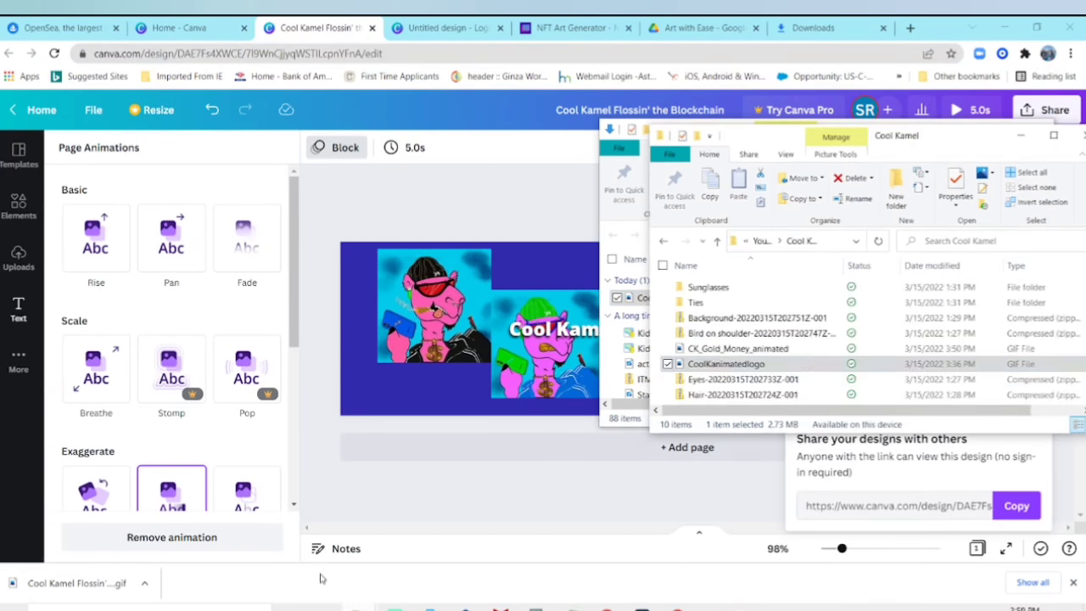
pyautogui.moveTo(689, 125); pyautogui.dragTo(114, 119)
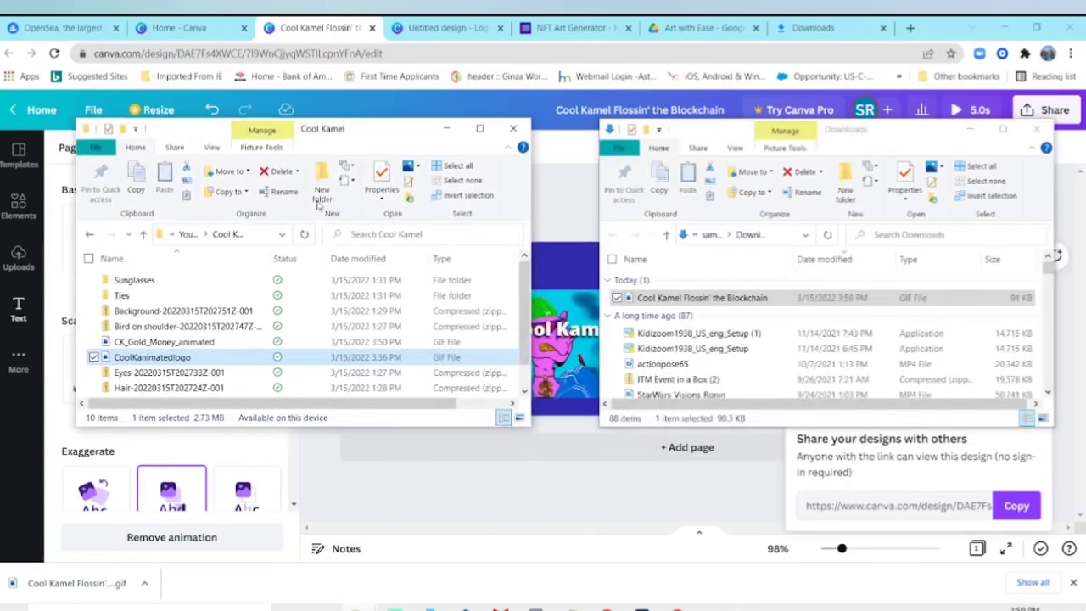
pyautogui.moveTo(334, 307); pyautogui.dragTo(335, 332)
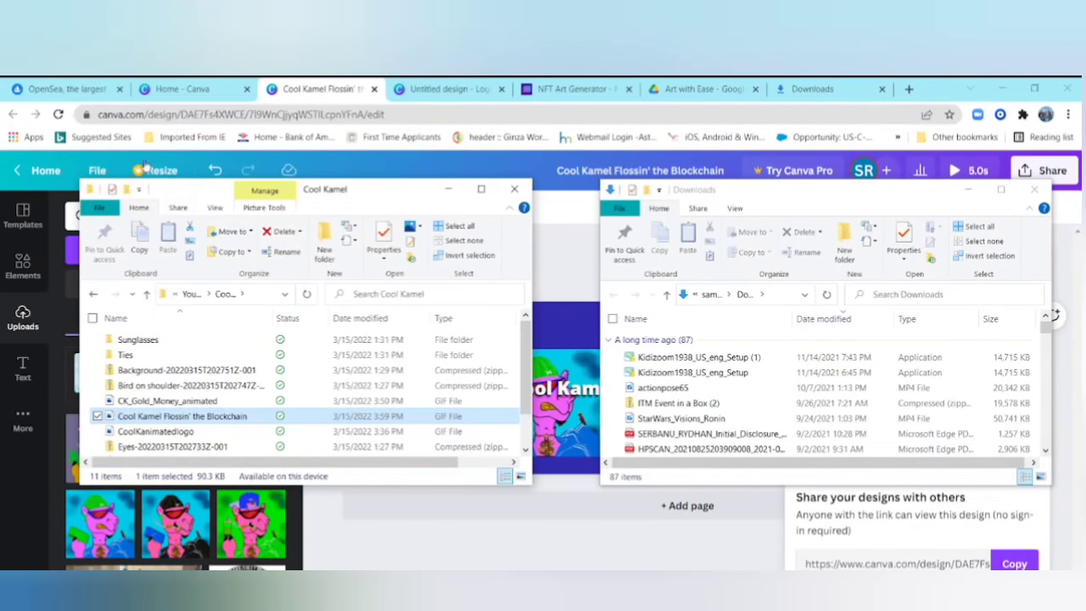
# Step: Switch to the OpenSea collection form and add the "Cool Kamel Flossin' the Blockchain" GIF from the Cool Kamel folder as the banner image
pyautogui.click(63, 88)
pyautogui.click(358, 609)
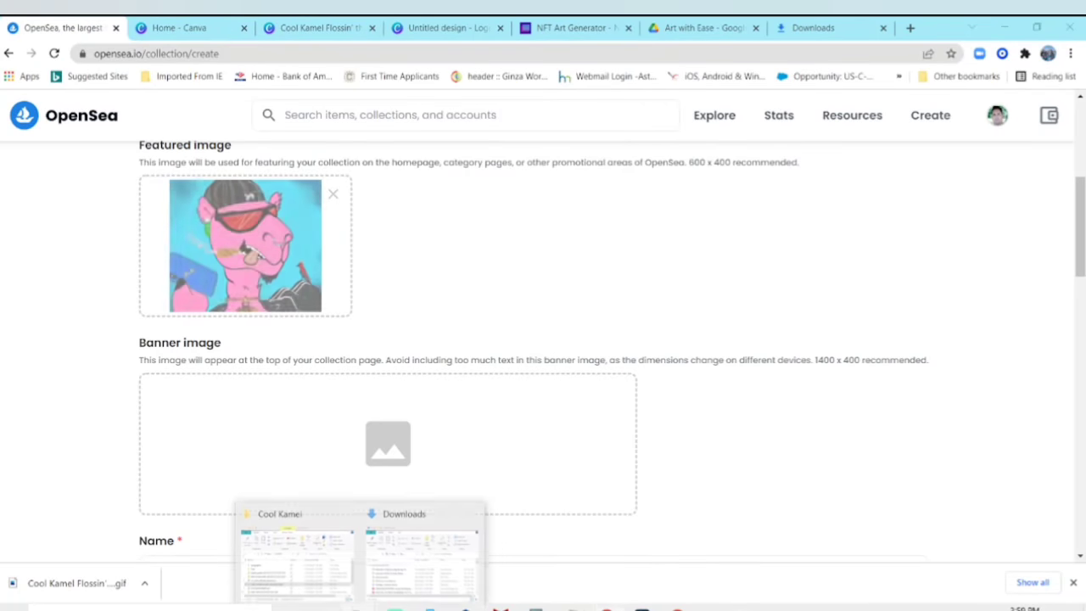
pyautogui.click(316, 561)
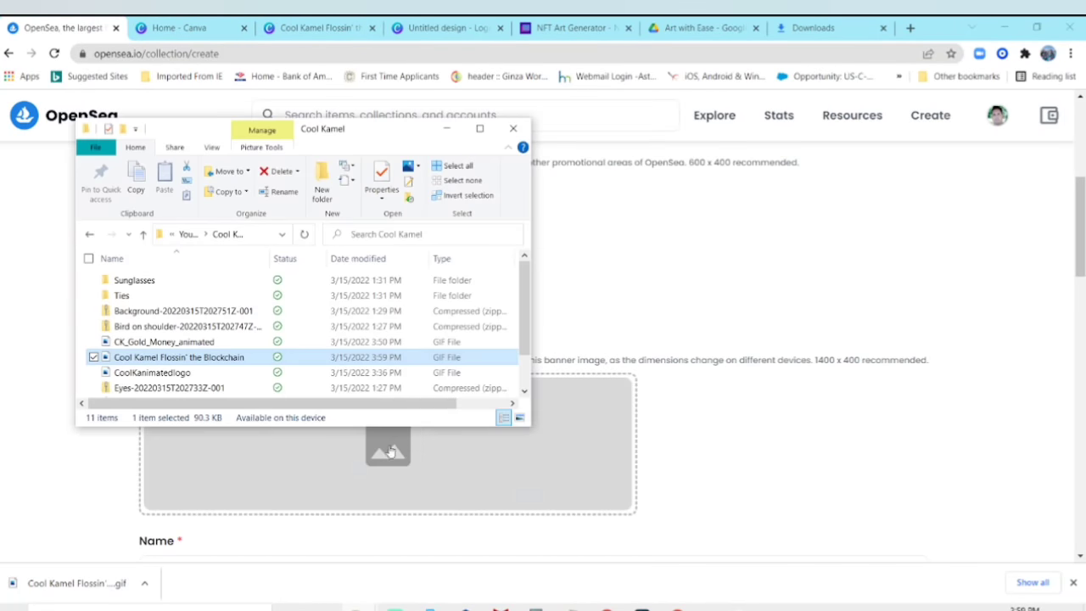
pyautogui.moveTo(377, 74); pyautogui.dragTo(984, 105)
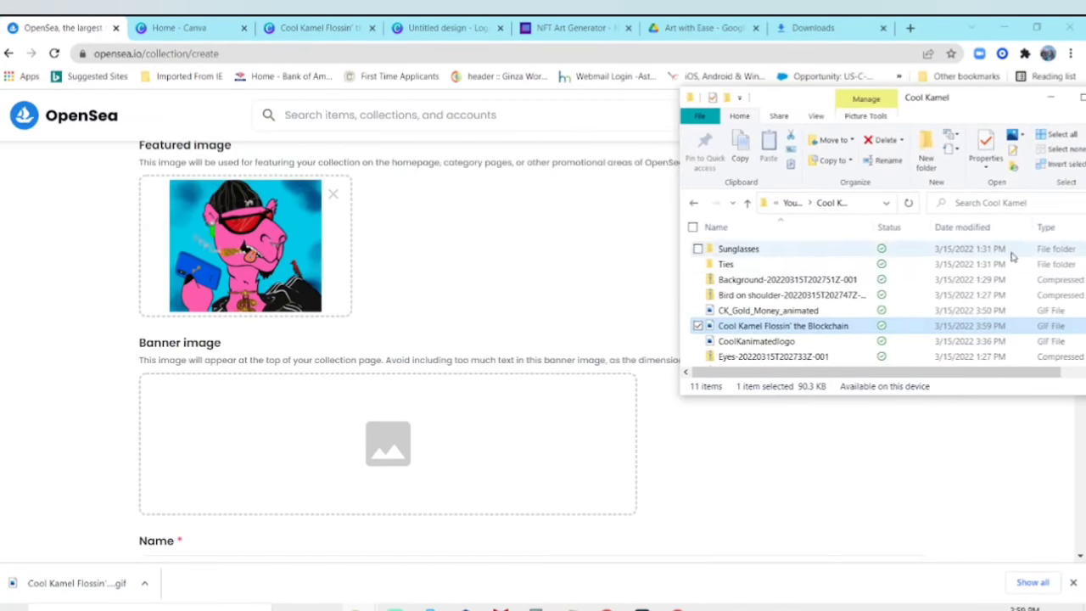
pyautogui.moveTo(837, 326); pyautogui.dragTo(399, 436)
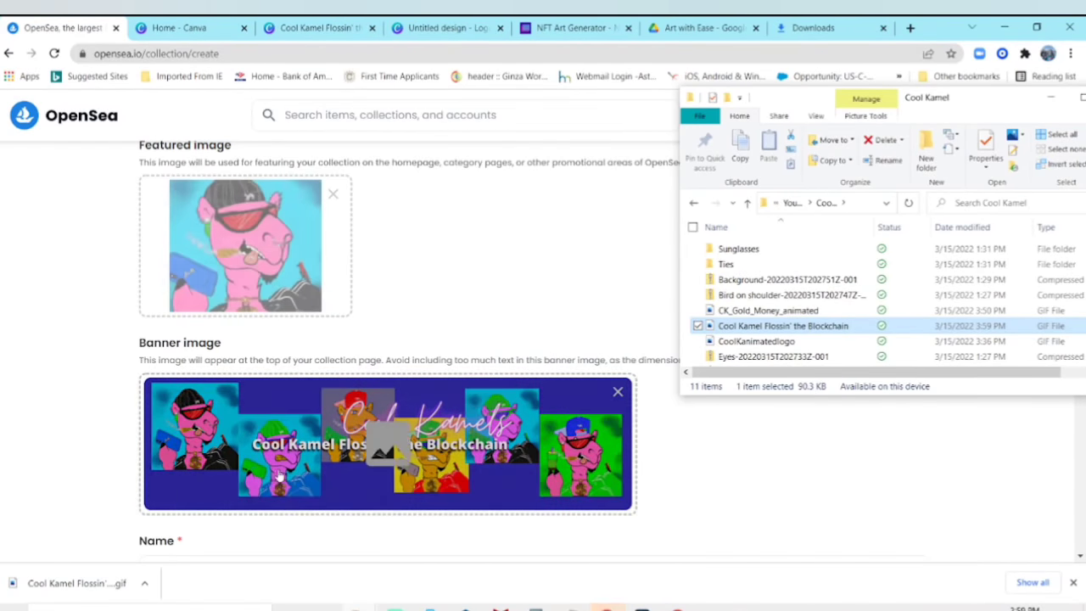
# Step: Enter "Cool Kamel Flossin' the Blockchain" as the collection name
pyautogui.scroll(2, 875, 507)
pyautogui.scroll(-4, 374, 376)
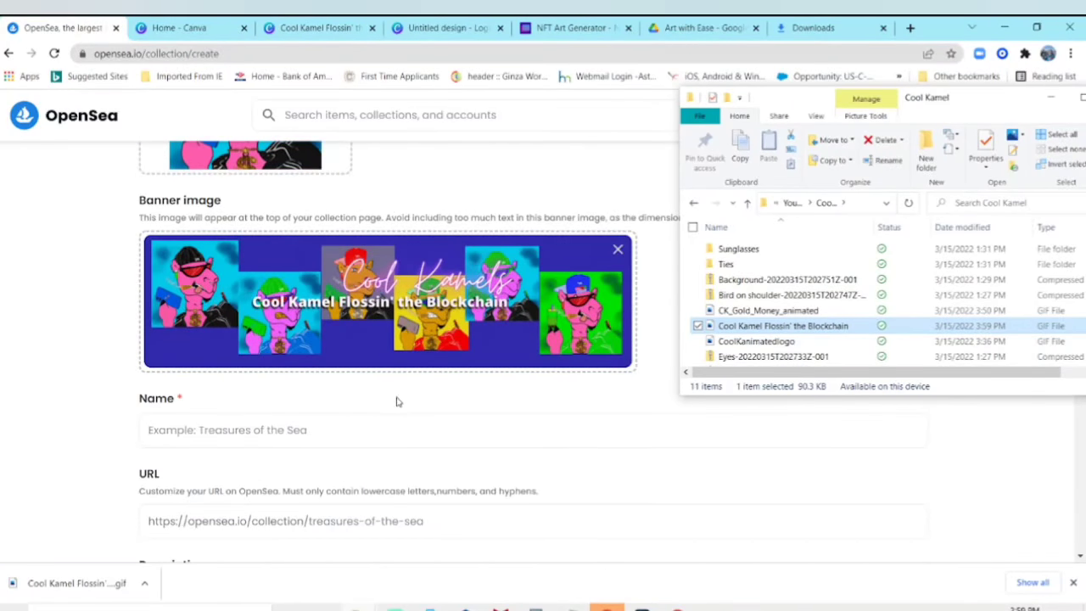
pyautogui.click(382, 428)
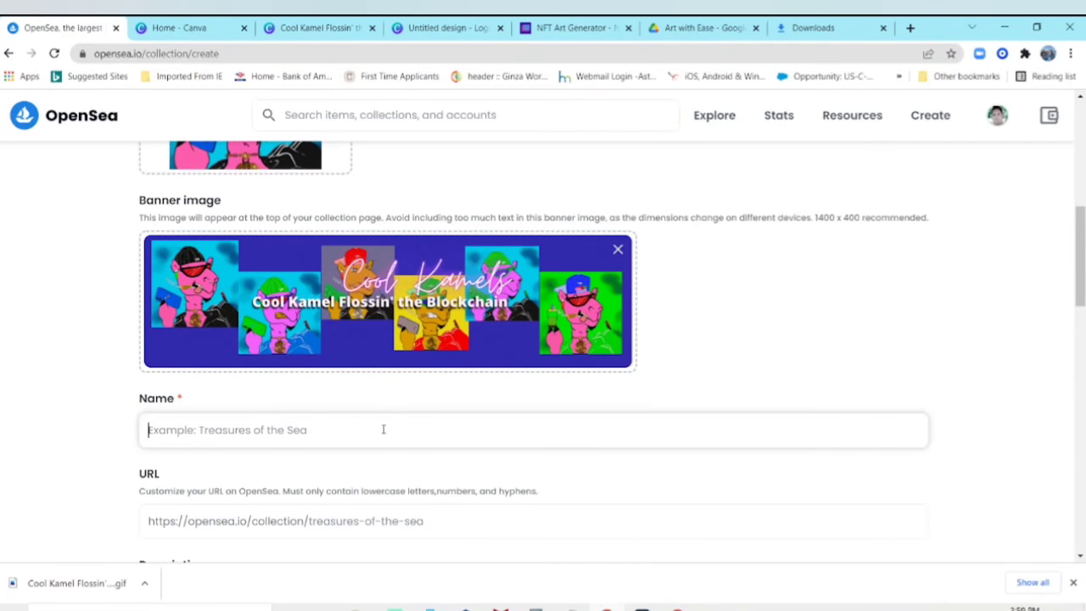
pyautogui.write('Cool Kamel')
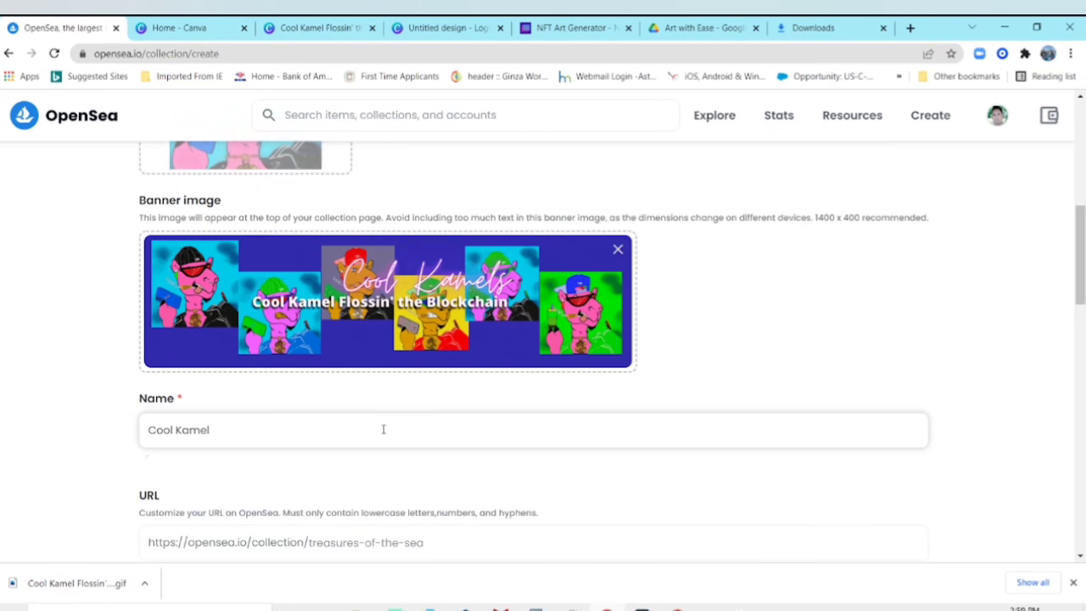
pyautogui.write(" Flossin' t")
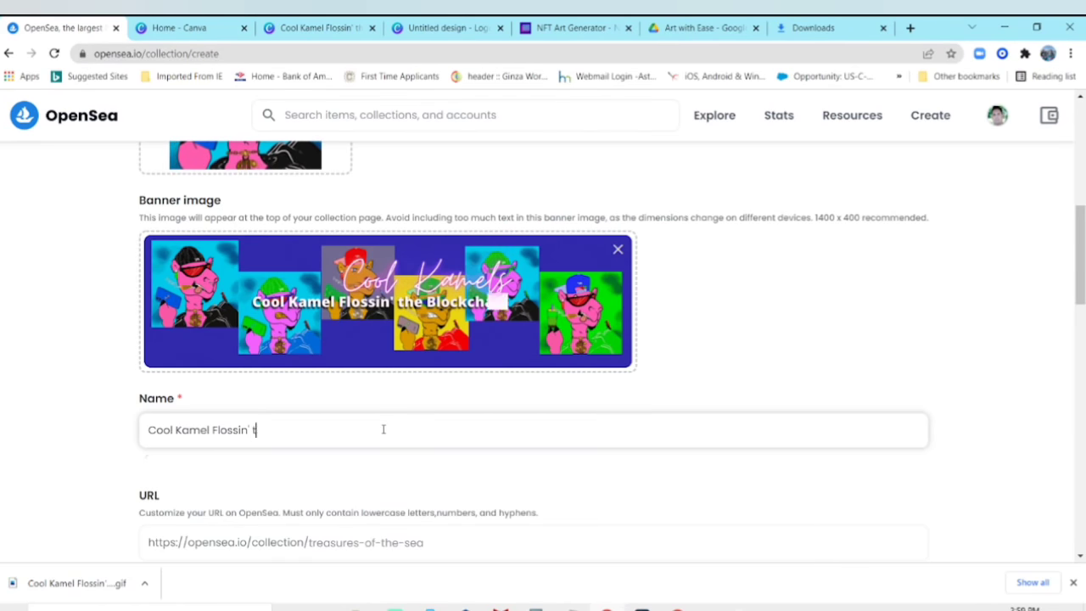
pyautogui.write('he Blockchain')
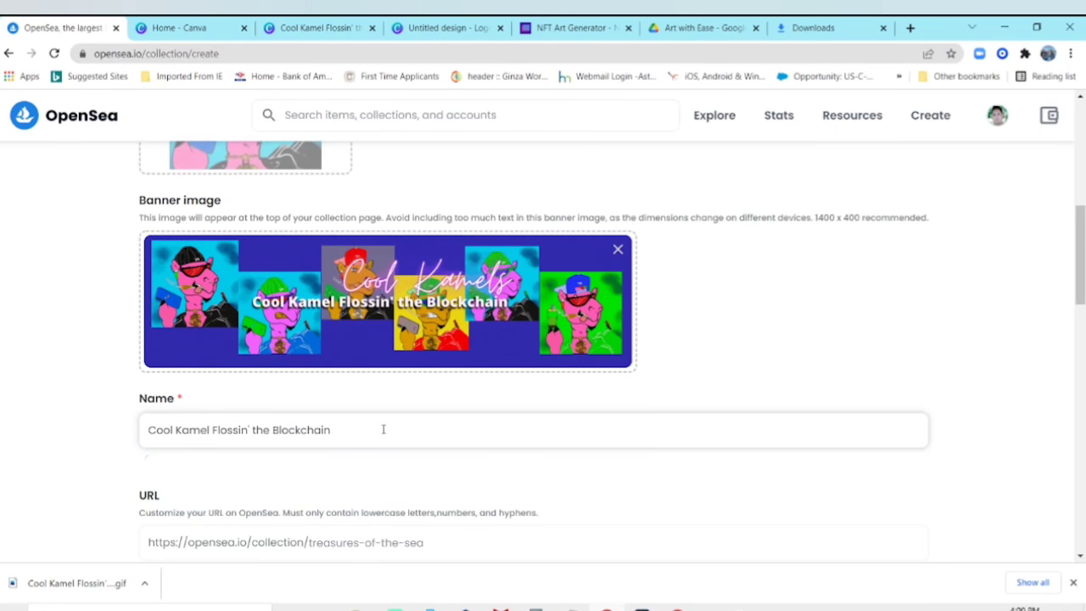
# Step: Set the ending of the collection's URL to "coolkamels"
pyautogui.scroll(2, 383, 429)
pyautogui.scroll(-3, 382, 435)
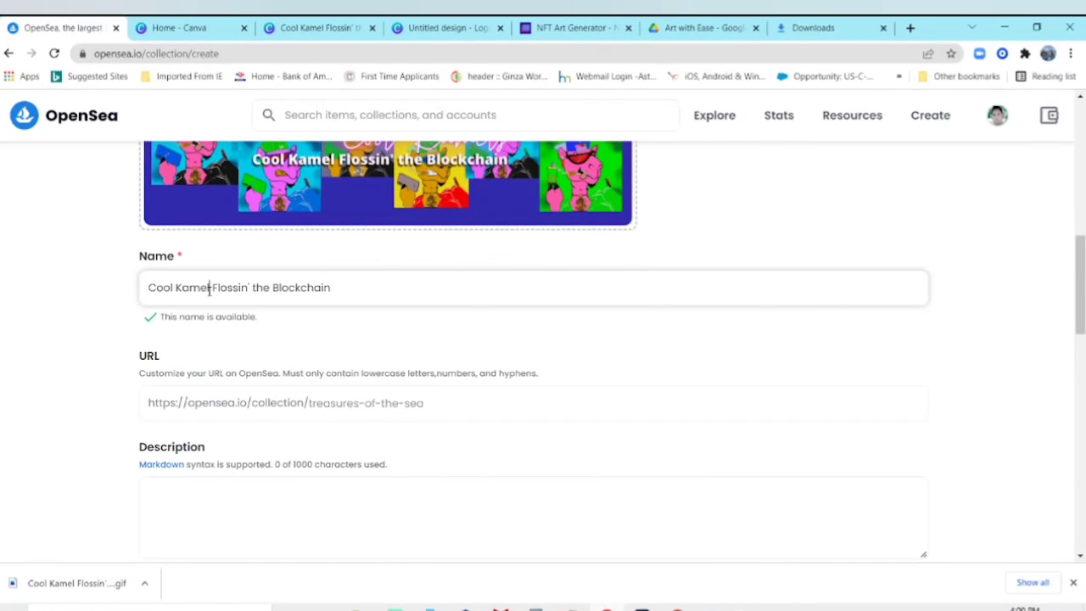
pyautogui.click(435, 405)
pyautogui.click(345, 297)
pyautogui.click(310, 405)
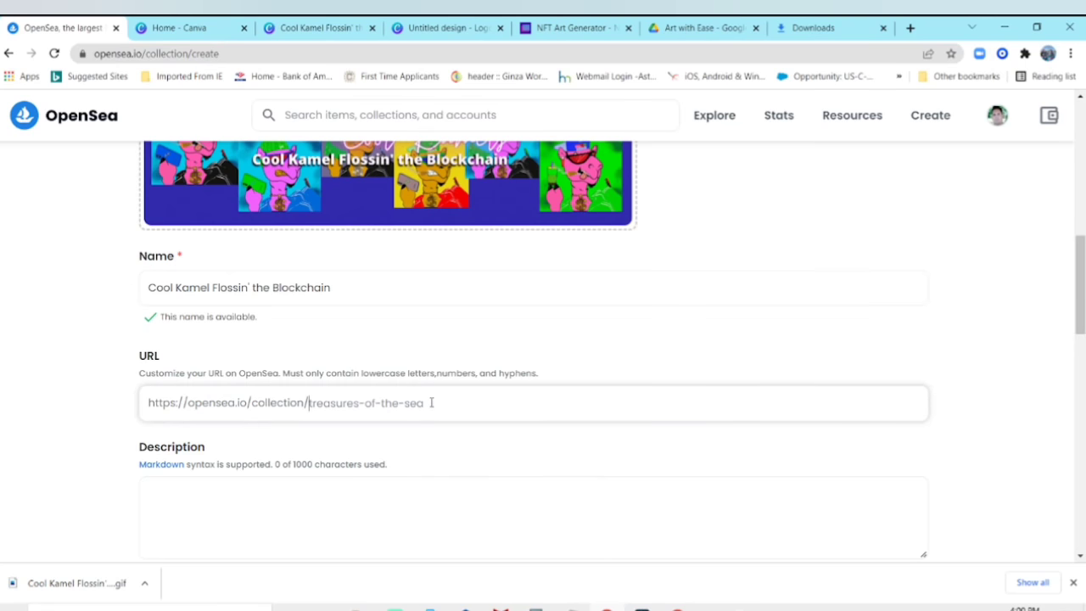
pyautogui.scroll(-3, 431, 402)
pyautogui.scroll(5, 478, 417)
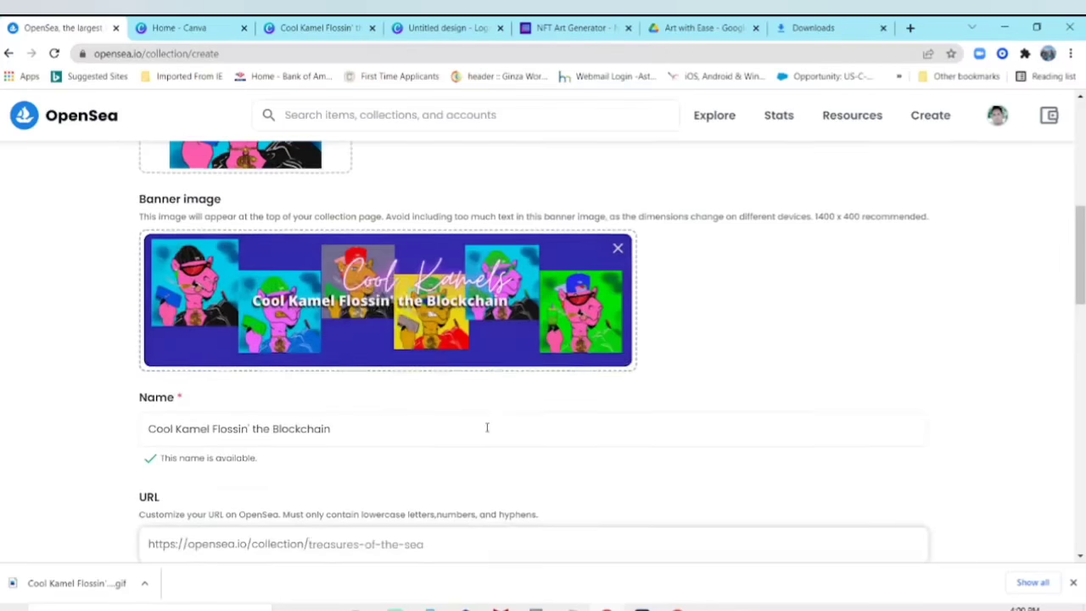
pyautogui.scroll(-3, 487, 427)
pyautogui.write('koolcam')
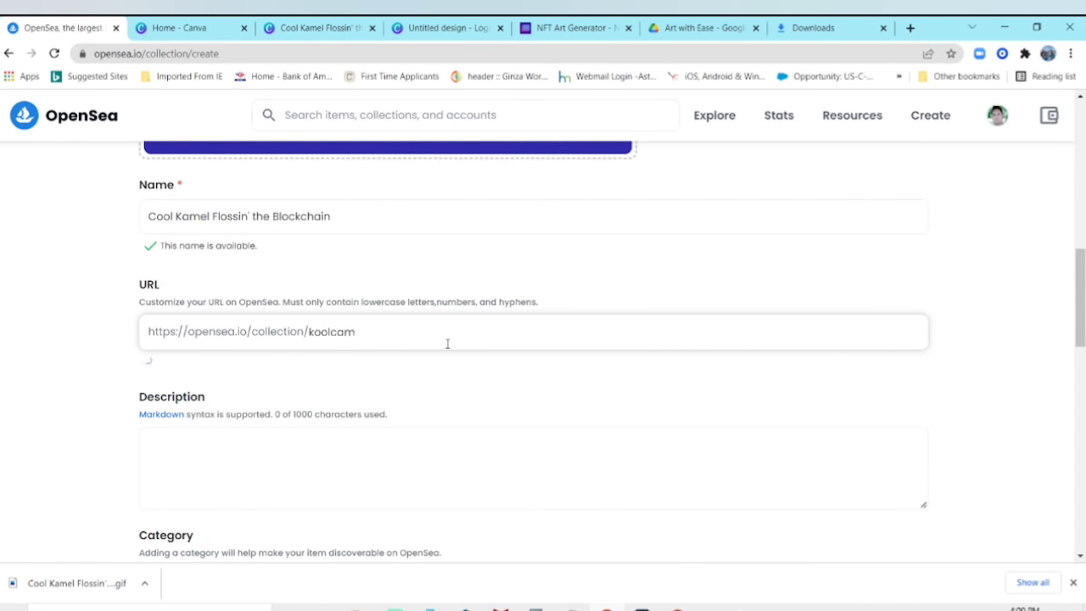
pyautogui.press('BackSpace')
pyautogui.press('BackSpace')
pyautogui.write('cool')
pyautogui.click(386, 464)
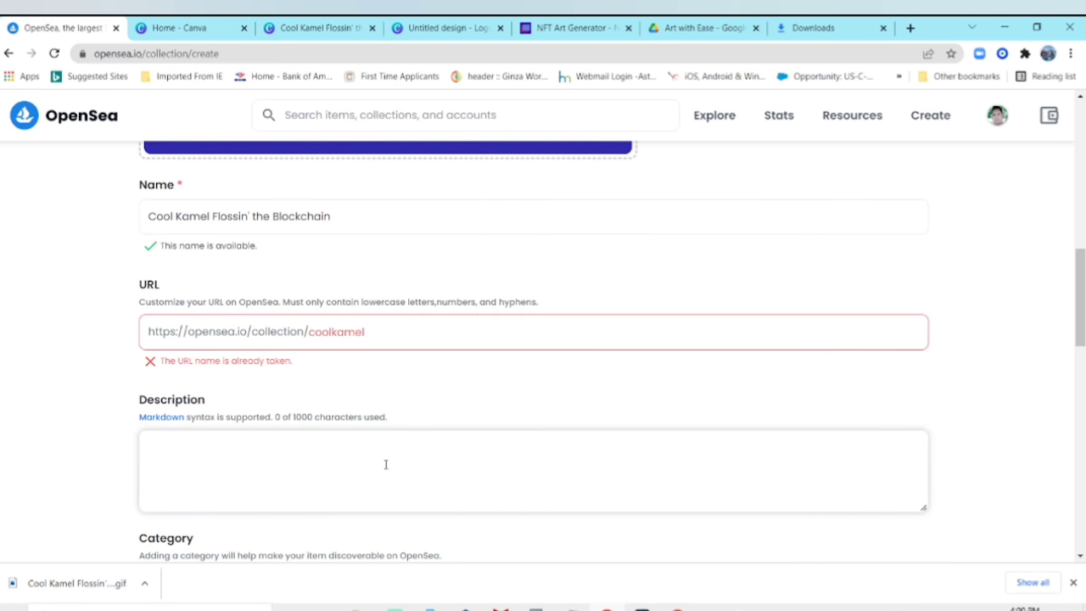
pyautogui.click(377, 332)
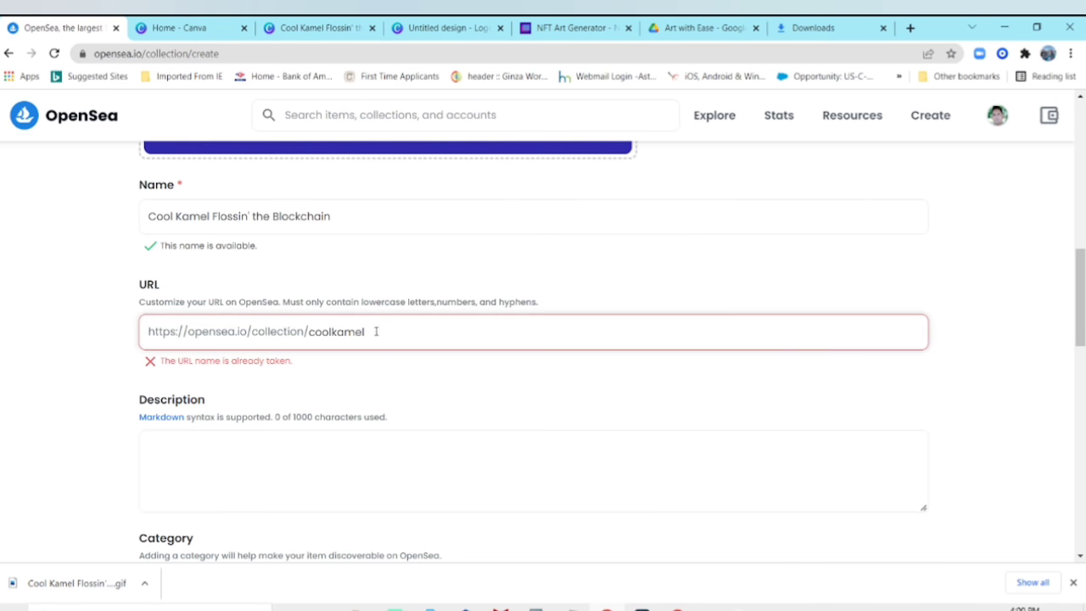
pyautogui.write('s')
# Step: Enter "Cool Kamels Flossin' the blockchain." as the first sentence of the collection description
pyautogui.click(316, 479)
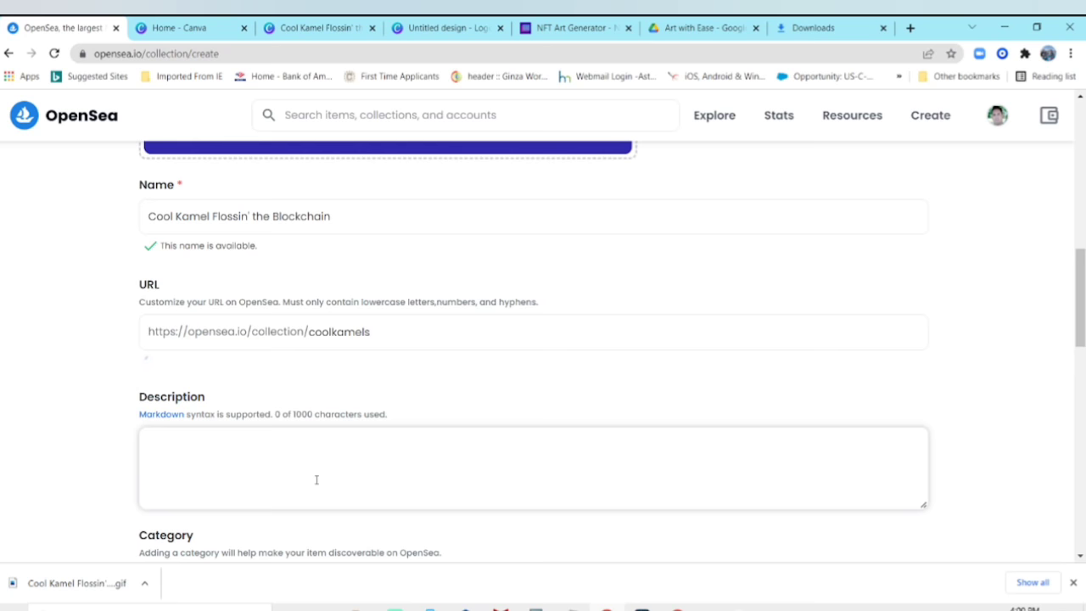
pyautogui.write('Cool')
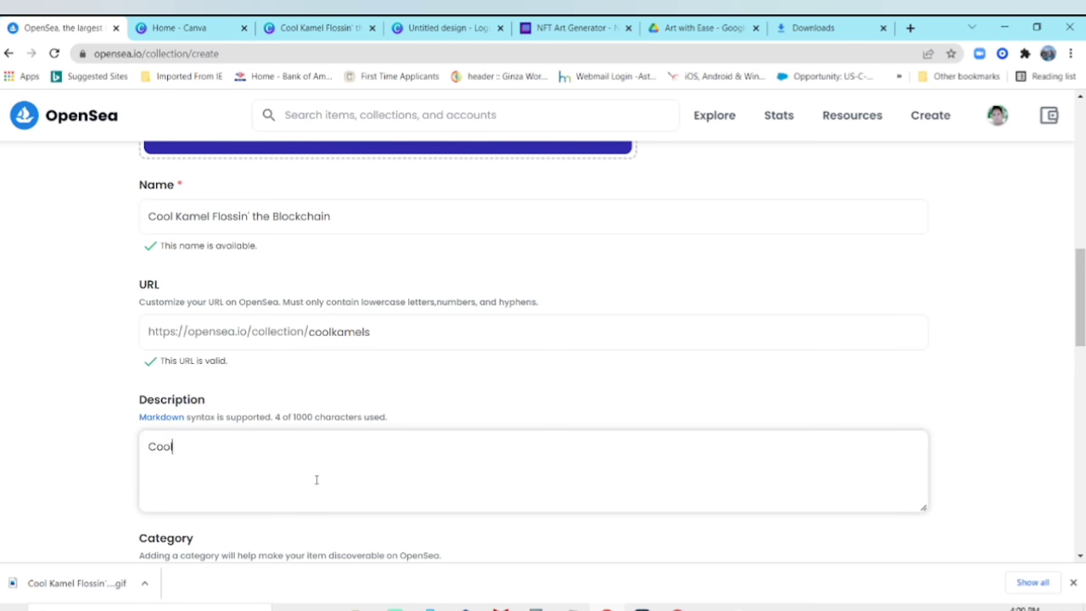
pyautogui.write(' Kamels F')
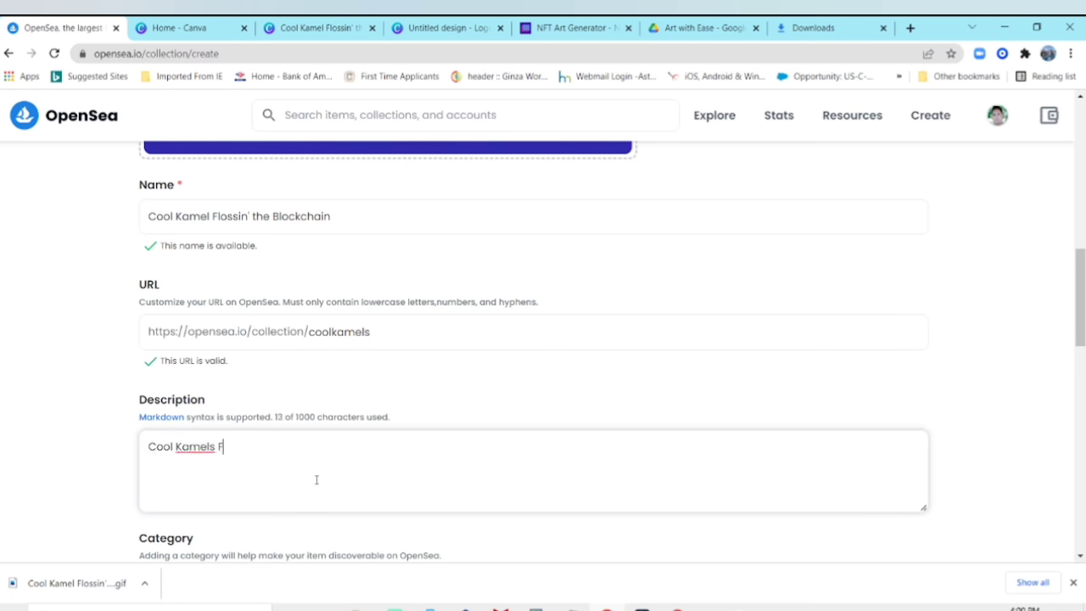
pyautogui.write("lossin' the b")
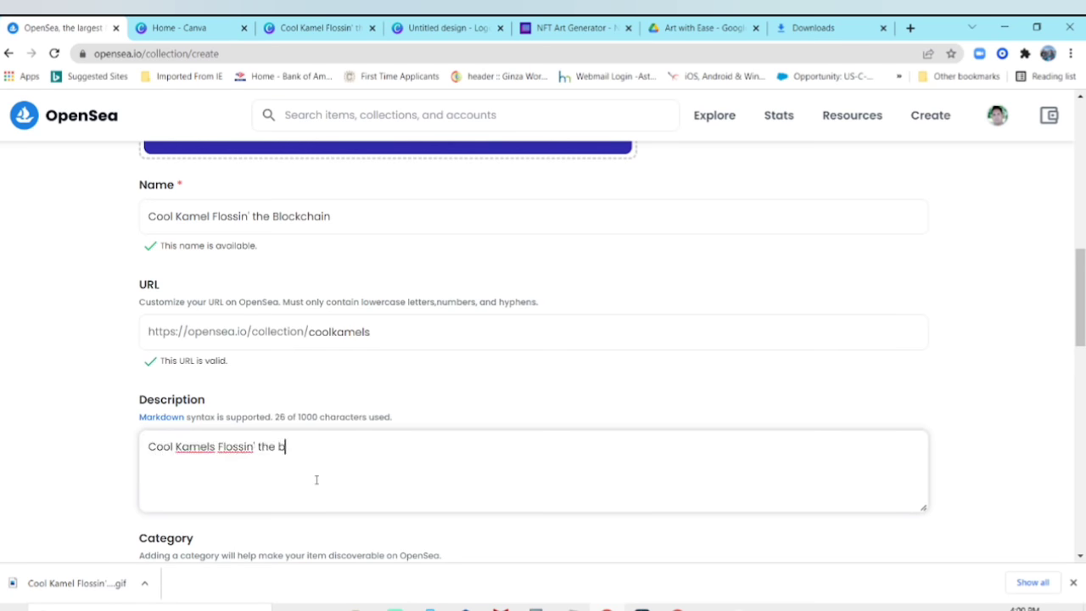
pyautogui.write('lockchain. I')
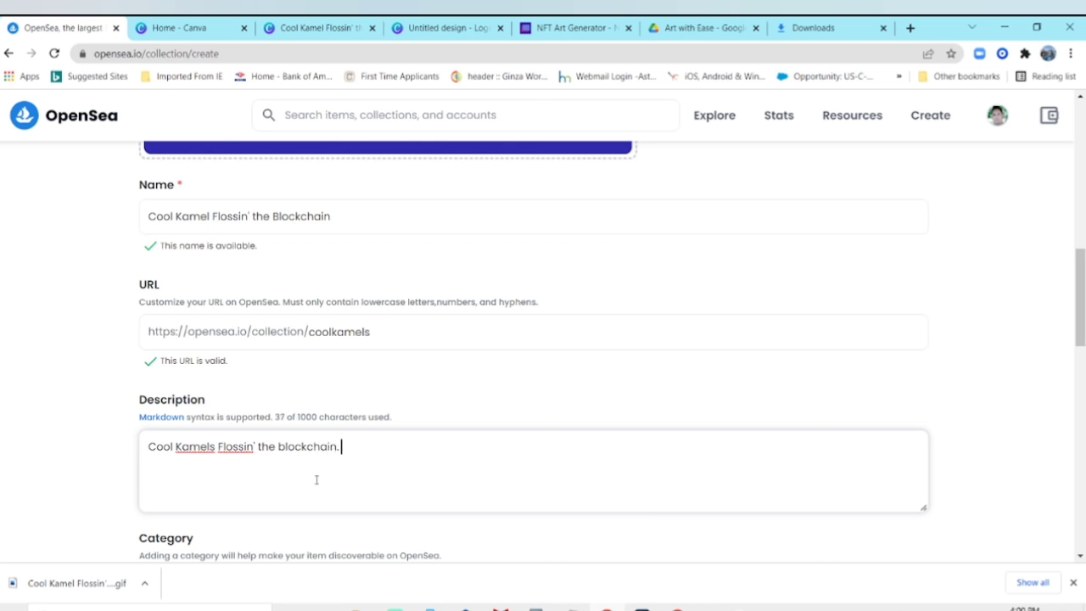
pyautogui.press('BackSpace')
# Step: Add the sentence "Get your favorite "Kamel" now!" to the description, correcting the spelling of "favorite"
pyautogui.write('Get your fa')
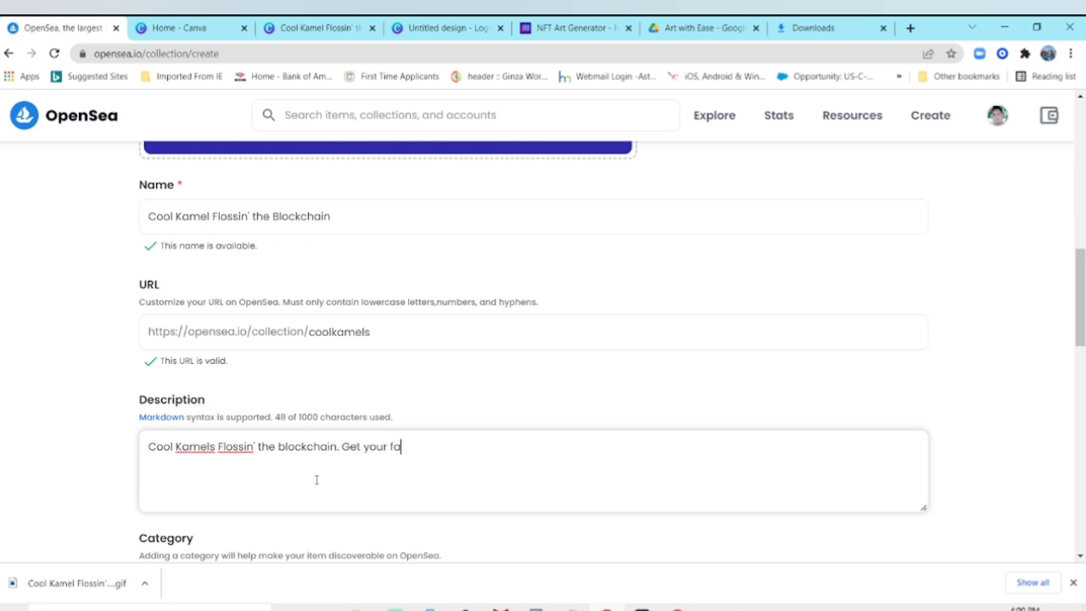
pyautogui.write('votire')
pyautogui.rightClick(415, 449)
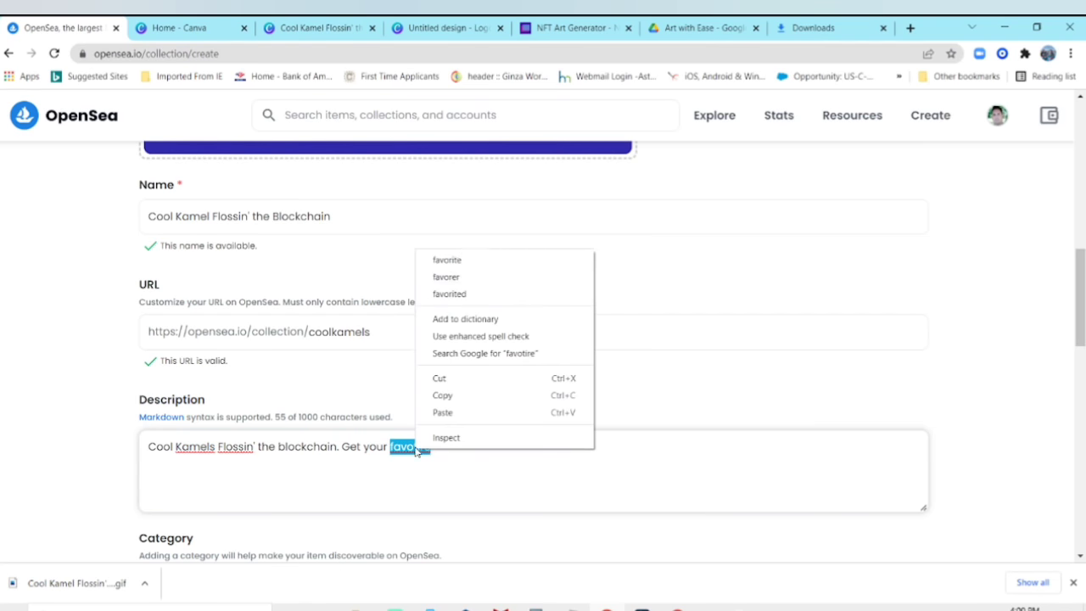
pyautogui.click(450, 259)
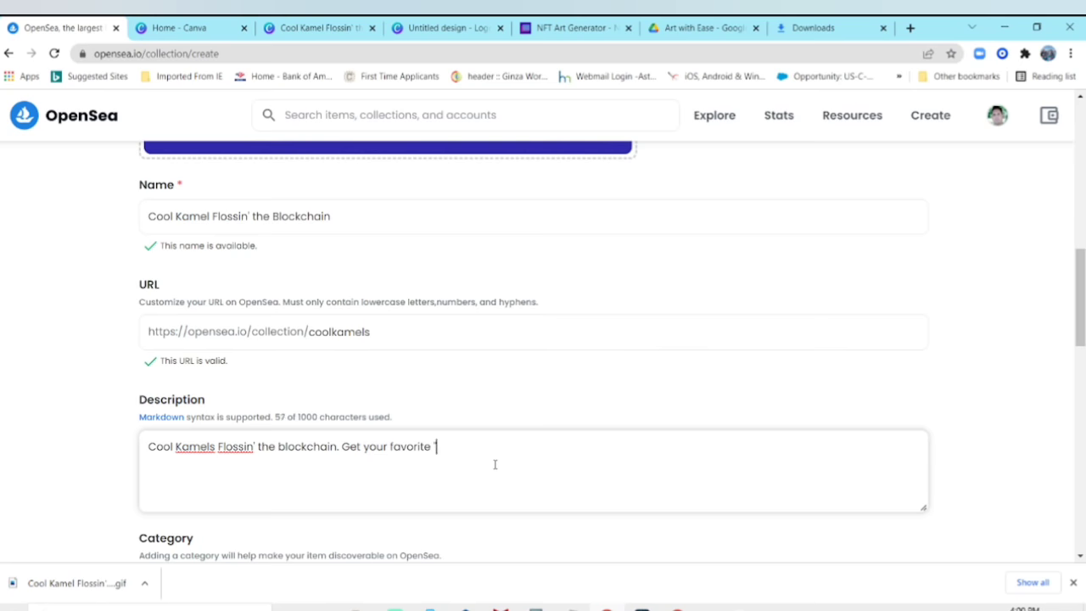
pyautogui.write('"Lame')
pyautogui.press('BackSpace')
pyautogui.press('BackSpace')
pyautogui.press('BackSpace')
pyautogui.press('BackSpace')
pyautogui.write('Kamel" now!')
# Step: Assign the Art category to the collection
pyautogui.scroll(1, 480, 475)
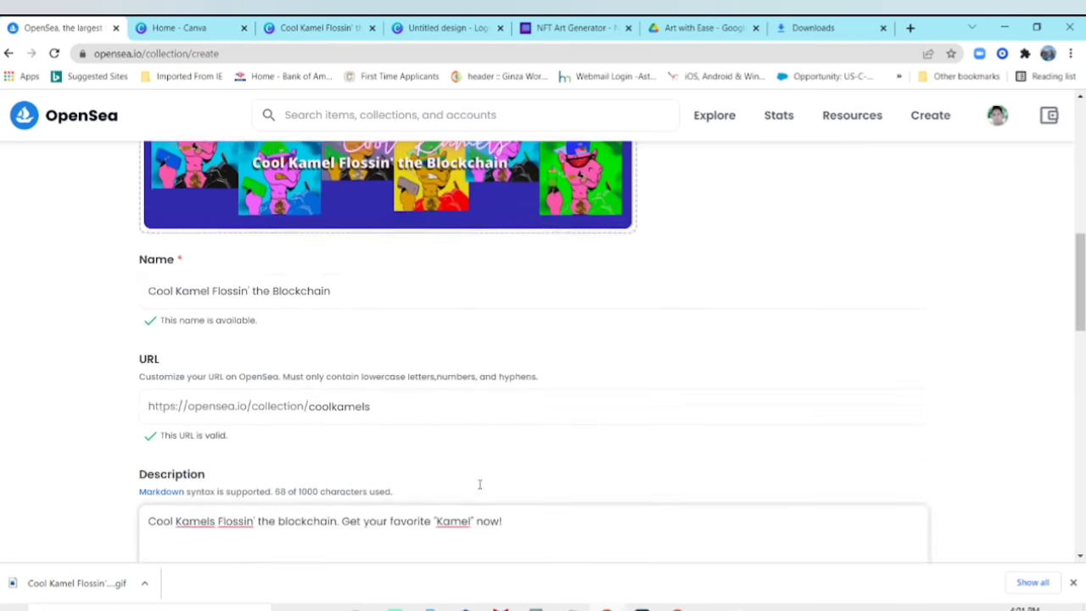
pyautogui.scroll(-3, 480, 480)
pyautogui.click(230, 376)
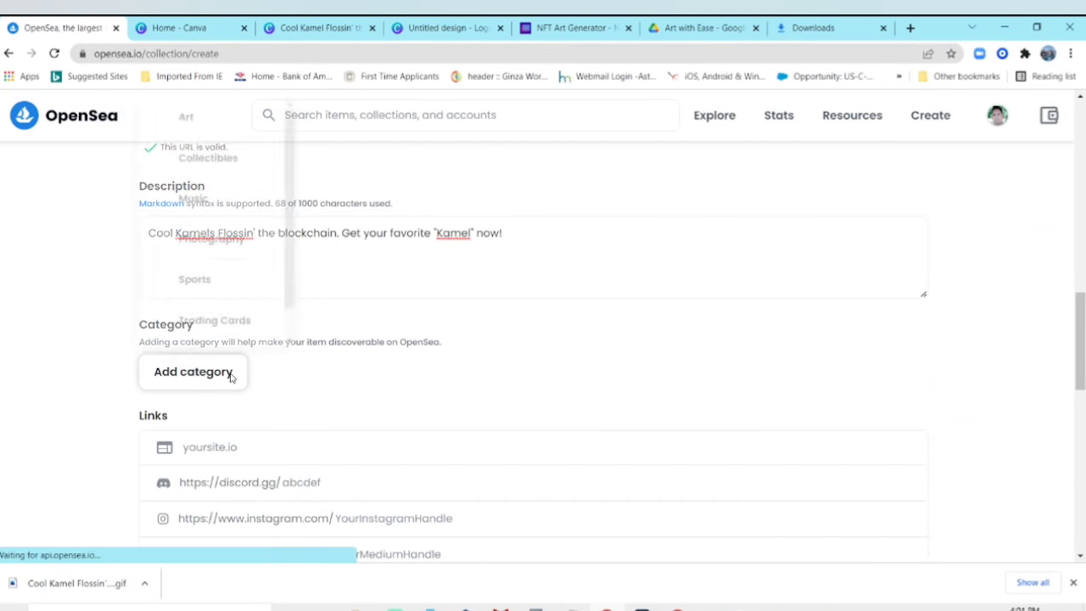
pyautogui.click(216, 129)
pyautogui.scroll(1, 368, 401)
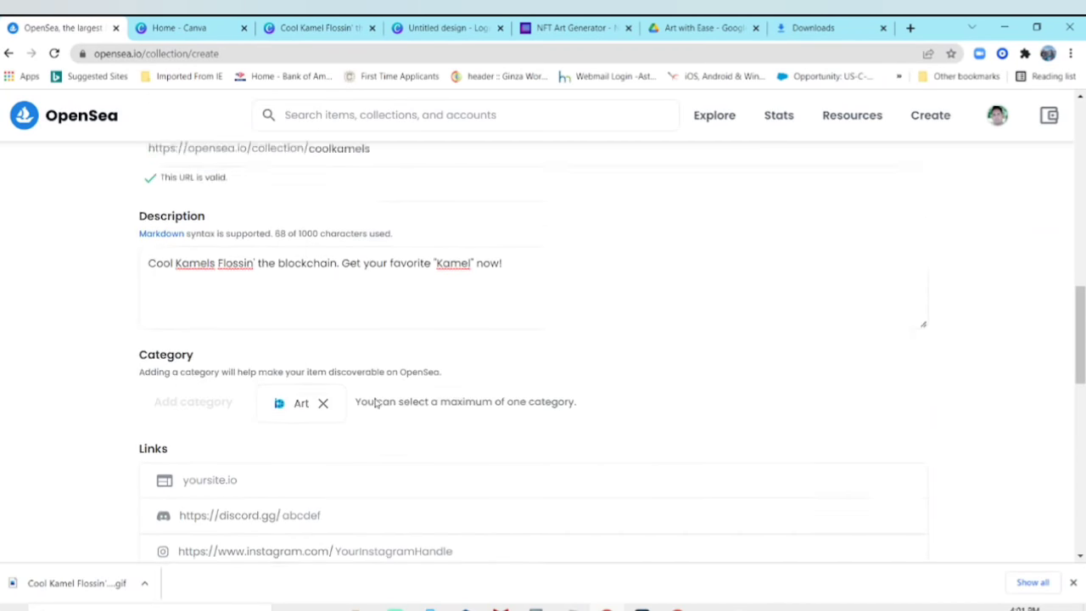
# Step: Enter the studio's Instagram handle in the collection links, leaving the Medium and Telegram links empty
pyautogui.scroll(-4, 374, 395)
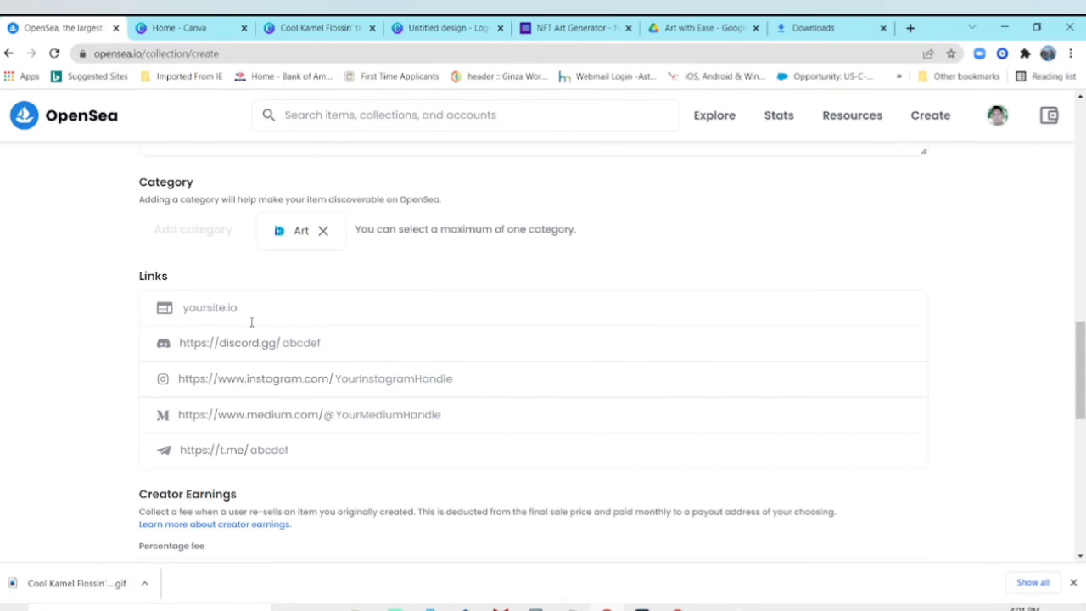
pyautogui.click(336, 378)
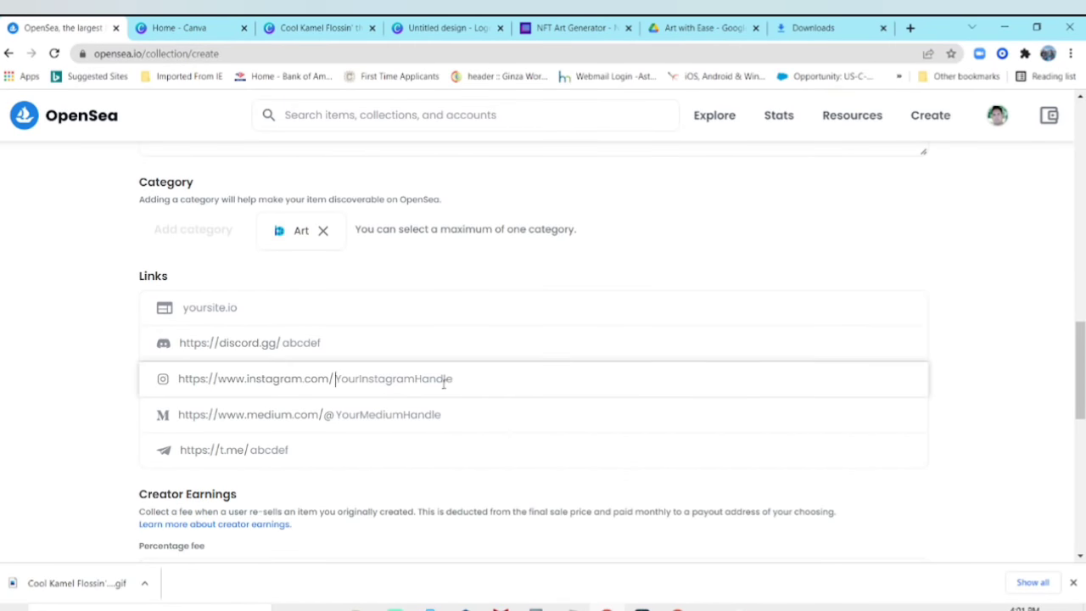
pyautogui.write('samsar')
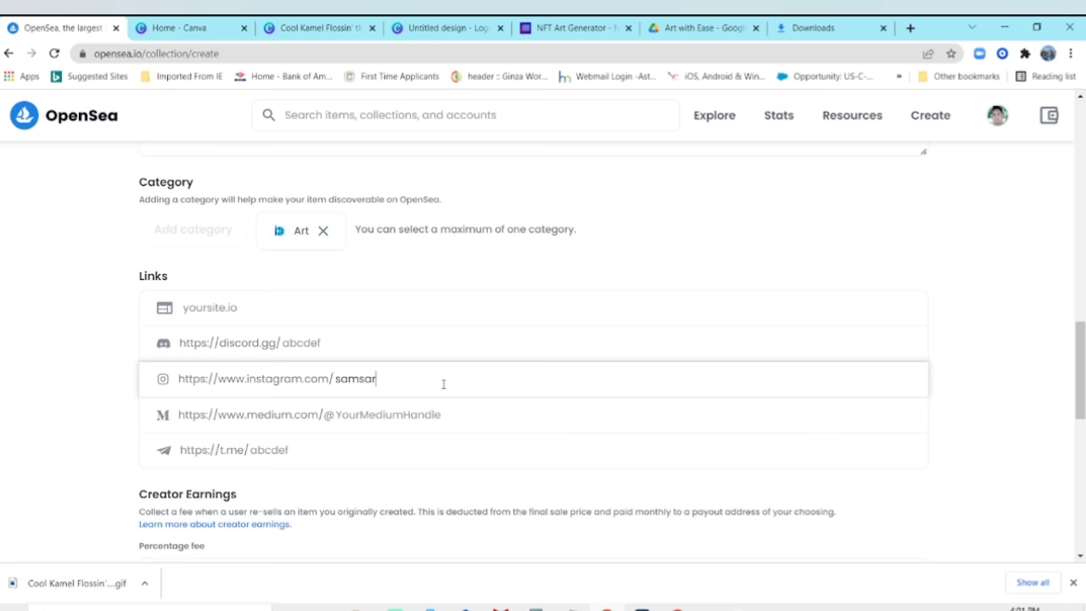
pyautogui.write('tstudio1')
pyautogui.click(456, 416)
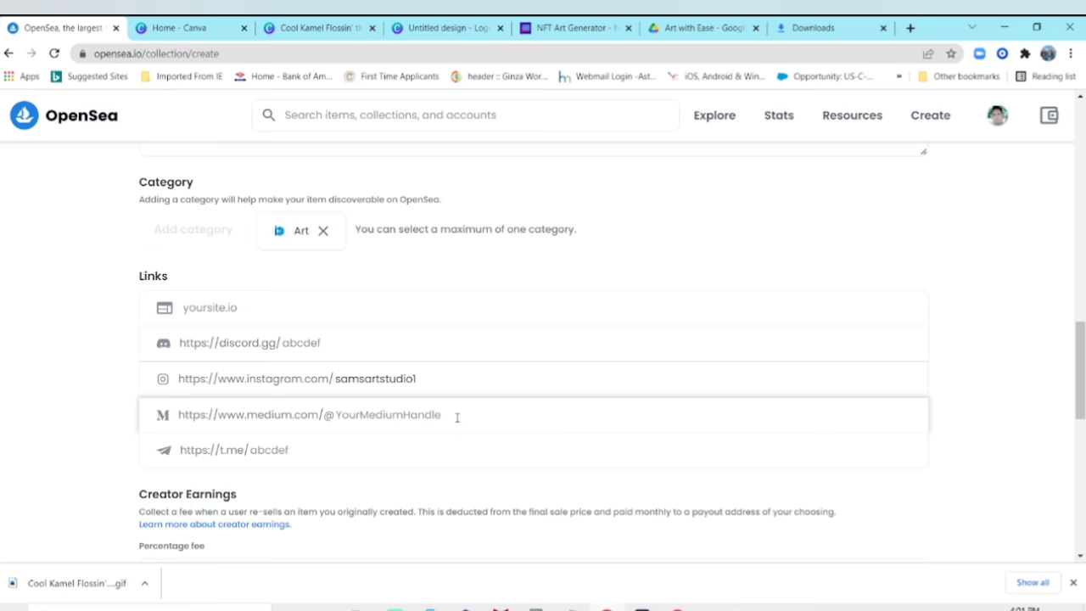
pyautogui.click(414, 449)
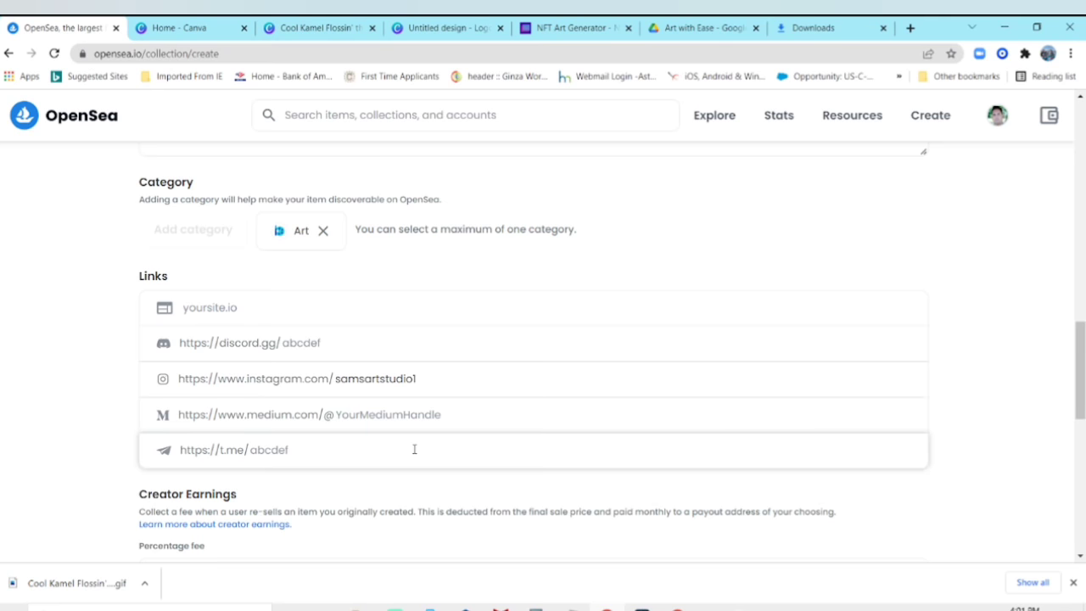
# Step: Set the creator earnings percentage fee to 2.5
pyautogui.scroll(1, 413, 453)
pyautogui.scroll(-2, 415, 453)
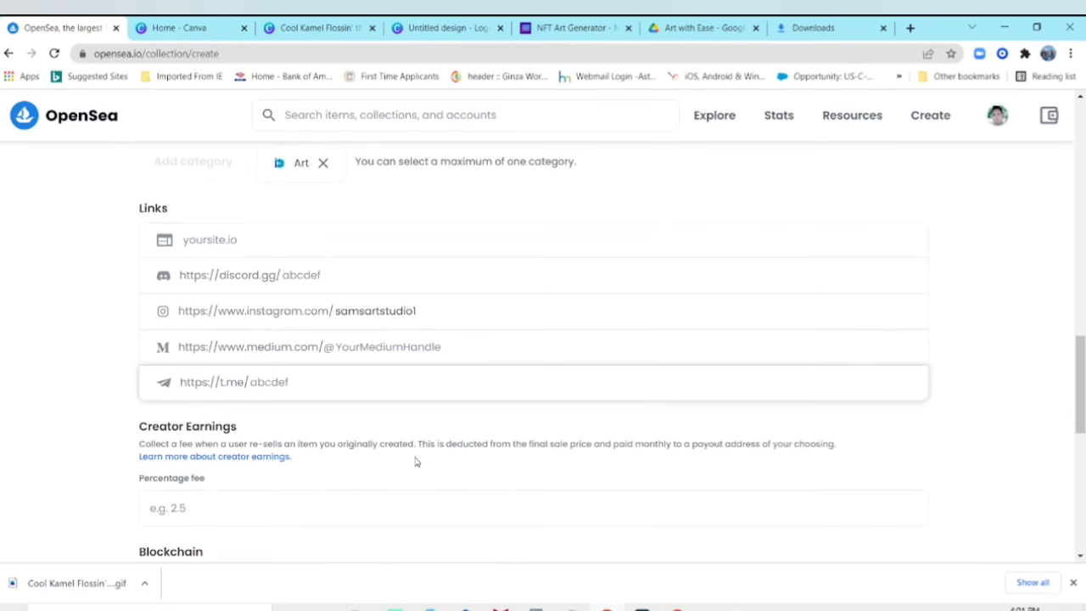
pyautogui.scroll(-1, 384, 407)
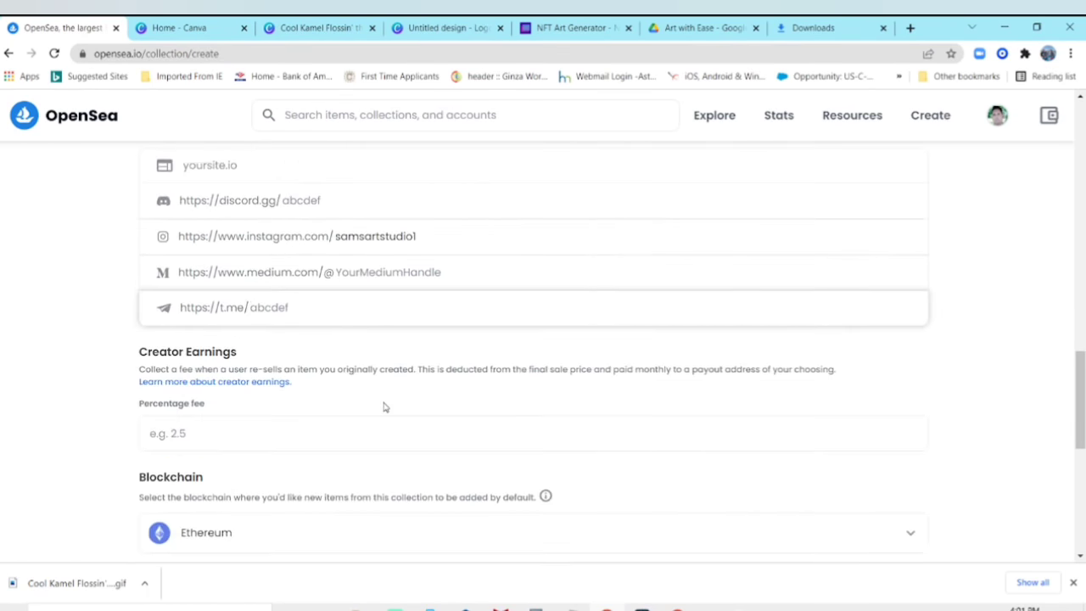
pyautogui.scroll(1, 322, 363)
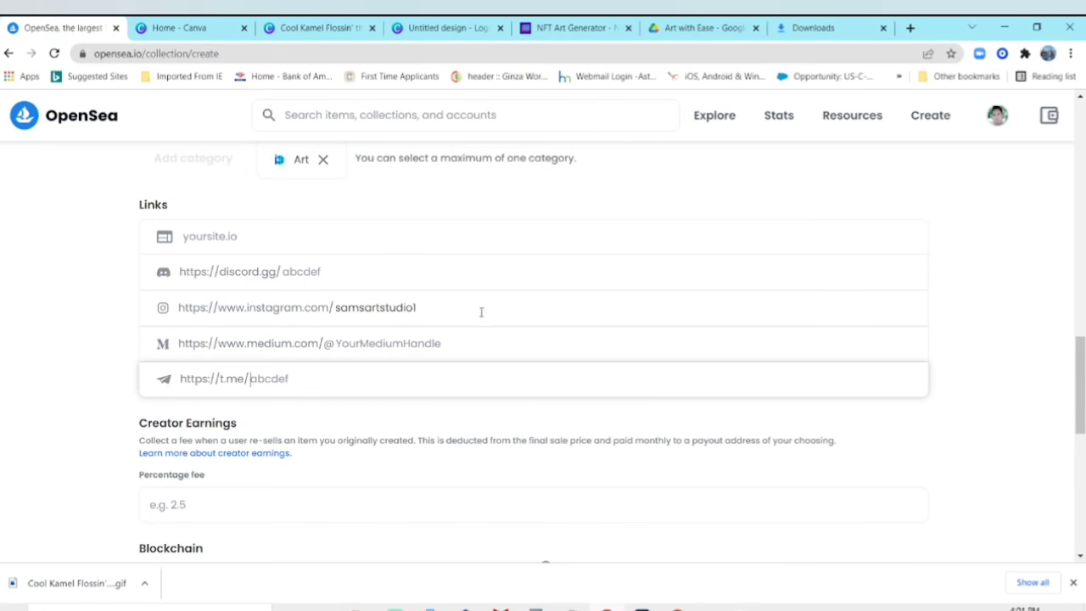
pyautogui.scroll(2, 476, 326)
pyautogui.scroll(-3, 473, 339)
pyautogui.click(239, 433)
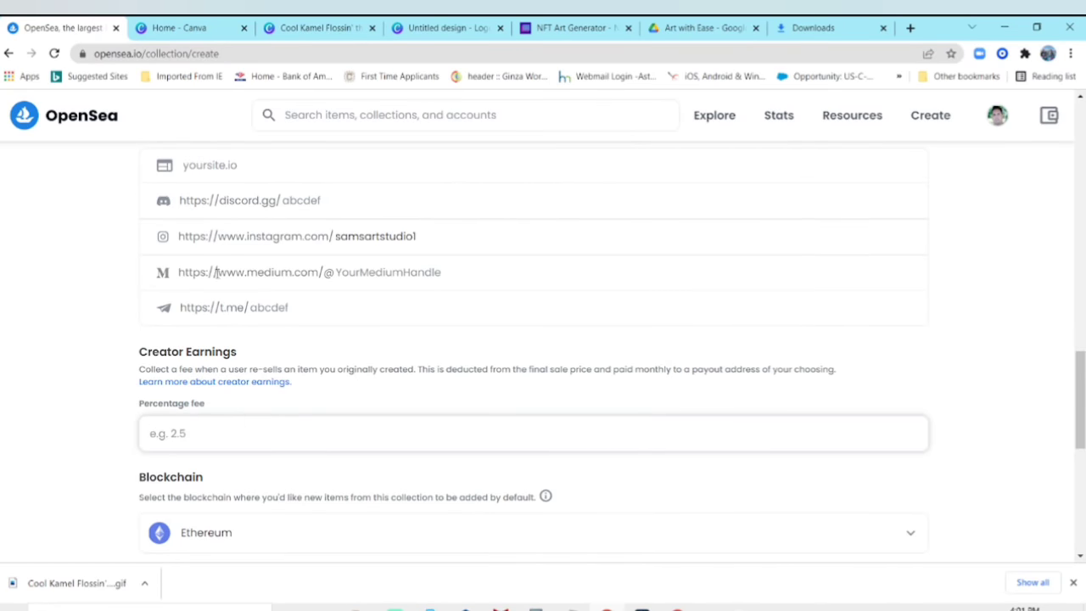
pyautogui.write('2.5')
pyautogui.scroll(1, 216, 272)
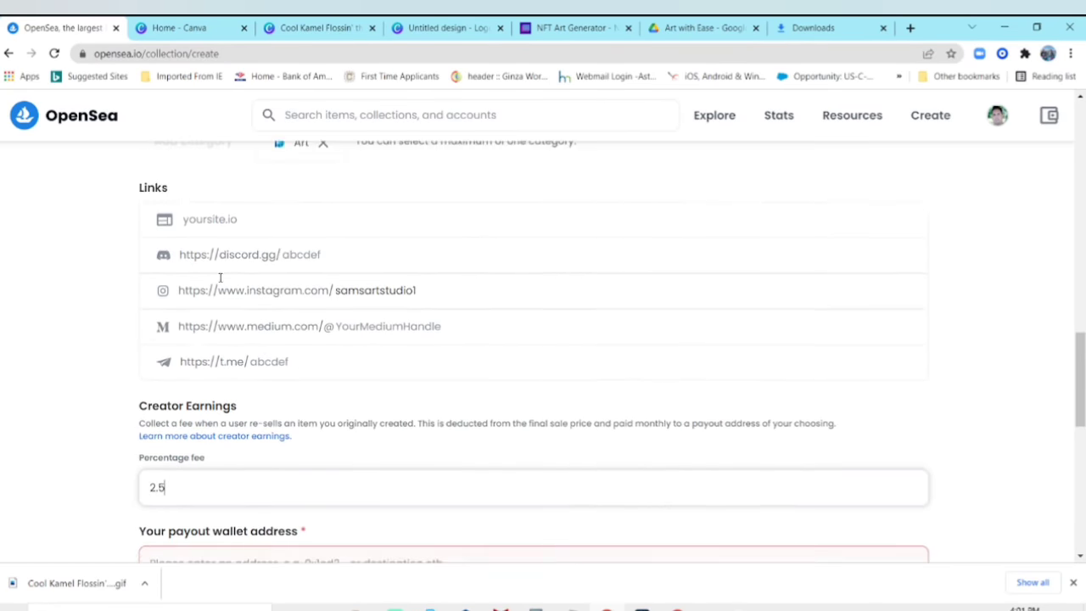
# Step: Look at the payout wallet address field and view the account's wallet details, then close them
pyautogui.scroll(-3, 218, 279)
pyautogui.click(245, 363)
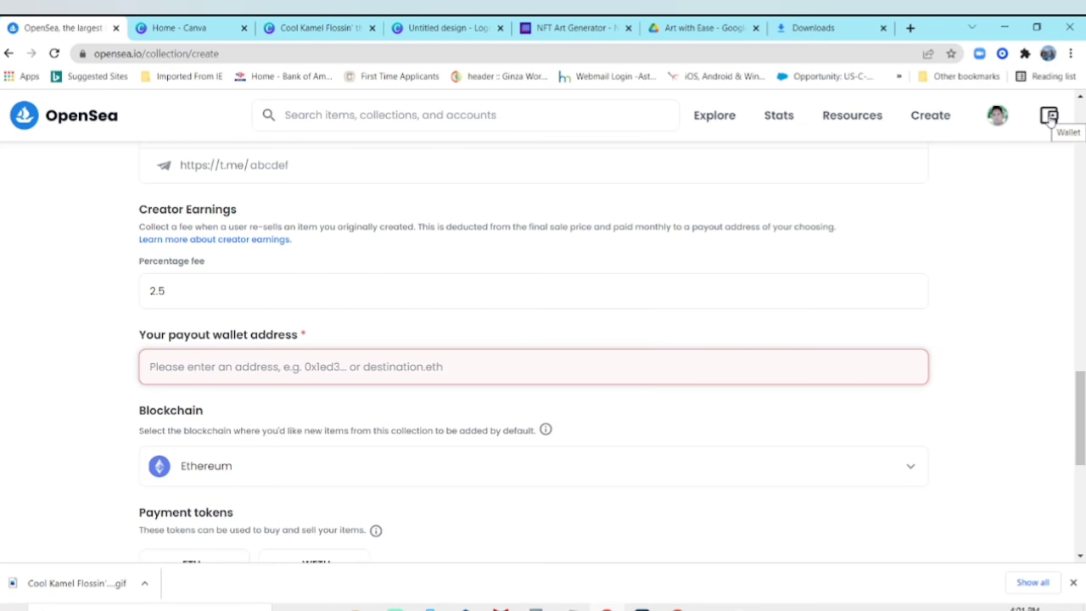
pyautogui.click(1050, 119)
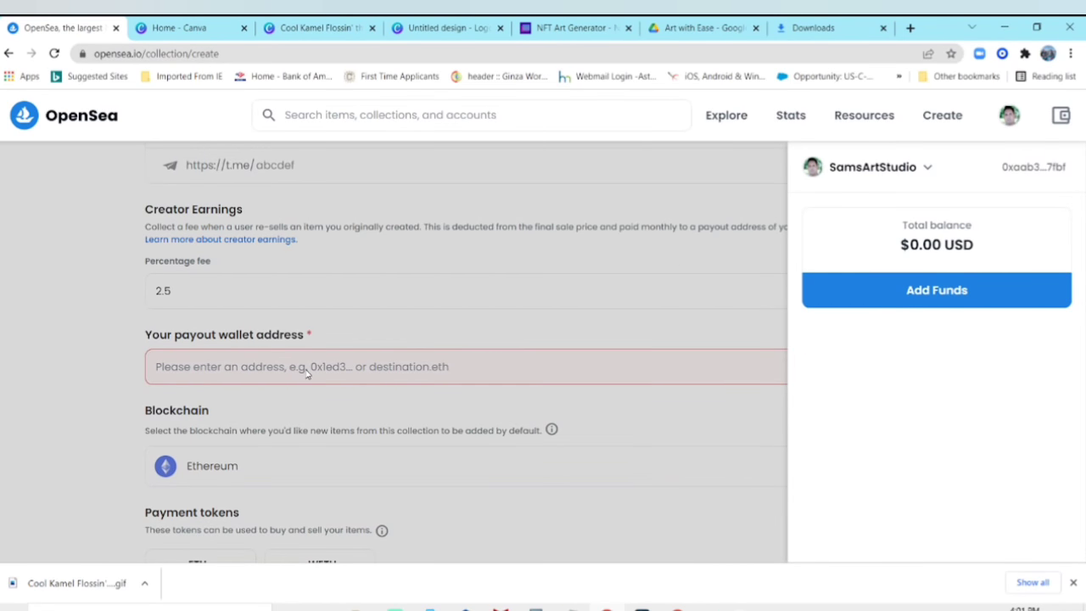
pyautogui.click(441, 241)
# Step: Set the collection's default blockchain to Polygon
pyautogui.scroll(-2, 260, 381)
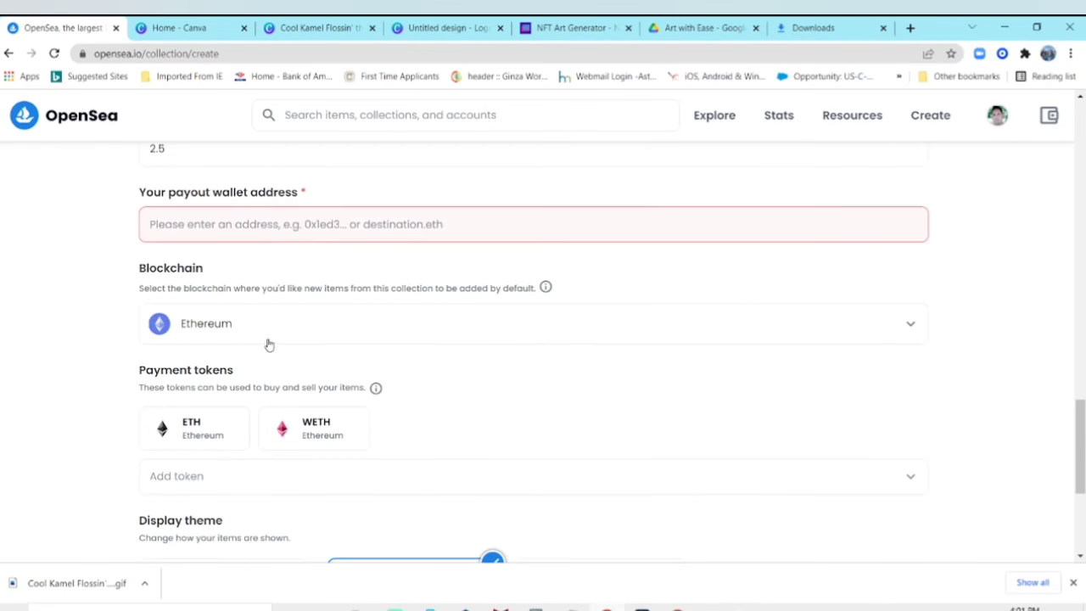
pyautogui.click(227, 328)
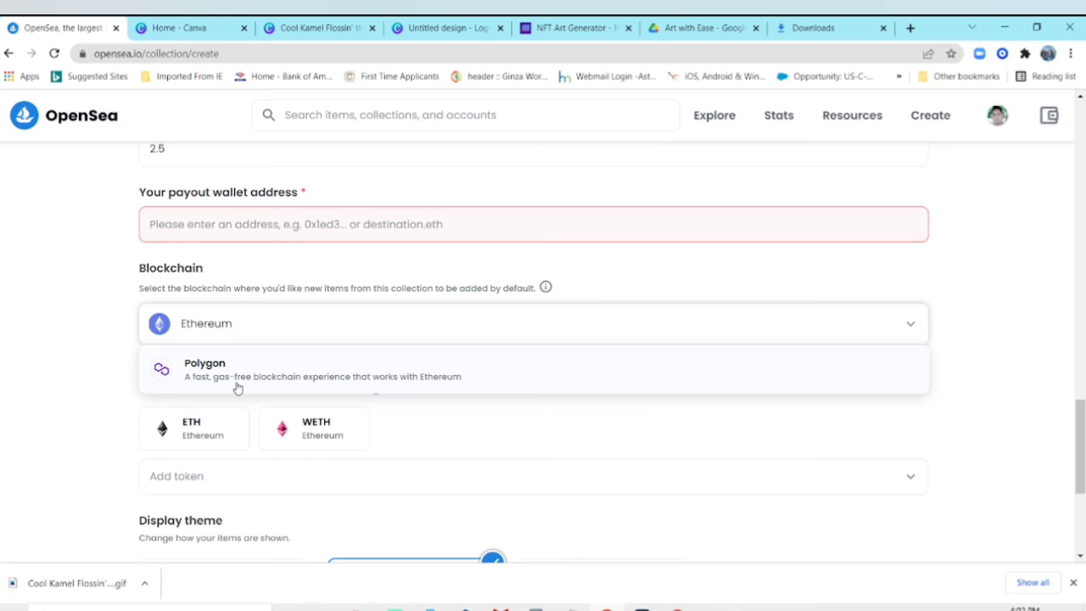
pyautogui.click(240, 365)
# Step: View the additional payment tokens without adding any, and set the display theme to Padded
pyautogui.scroll(-2, 246, 374)
pyautogui.click(254, 334)
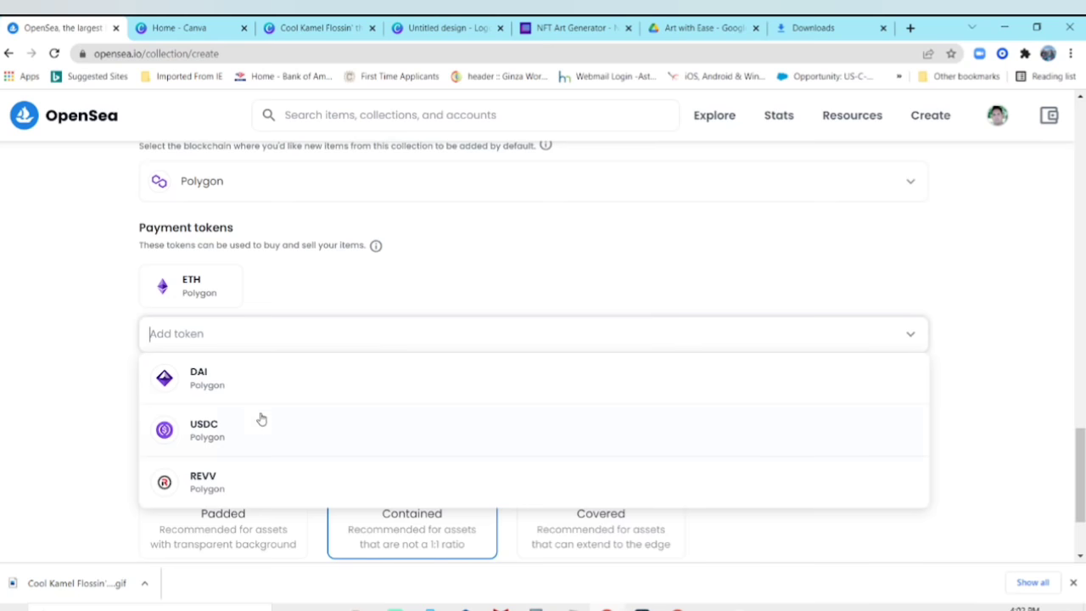
pyautogui.click(326, 300)
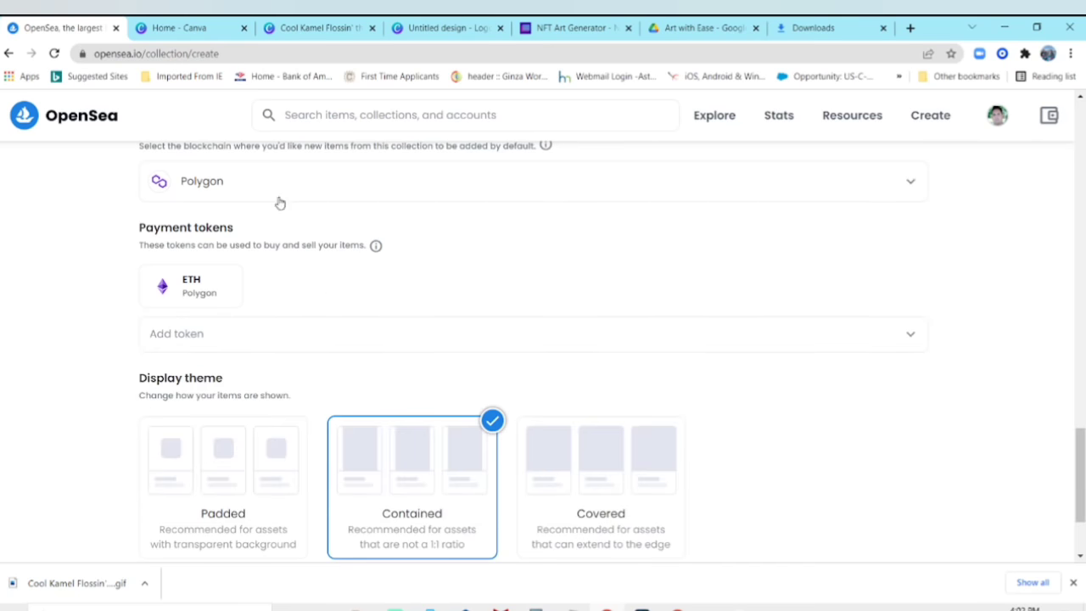
pyautogui.scroll(-2, 439, 319)
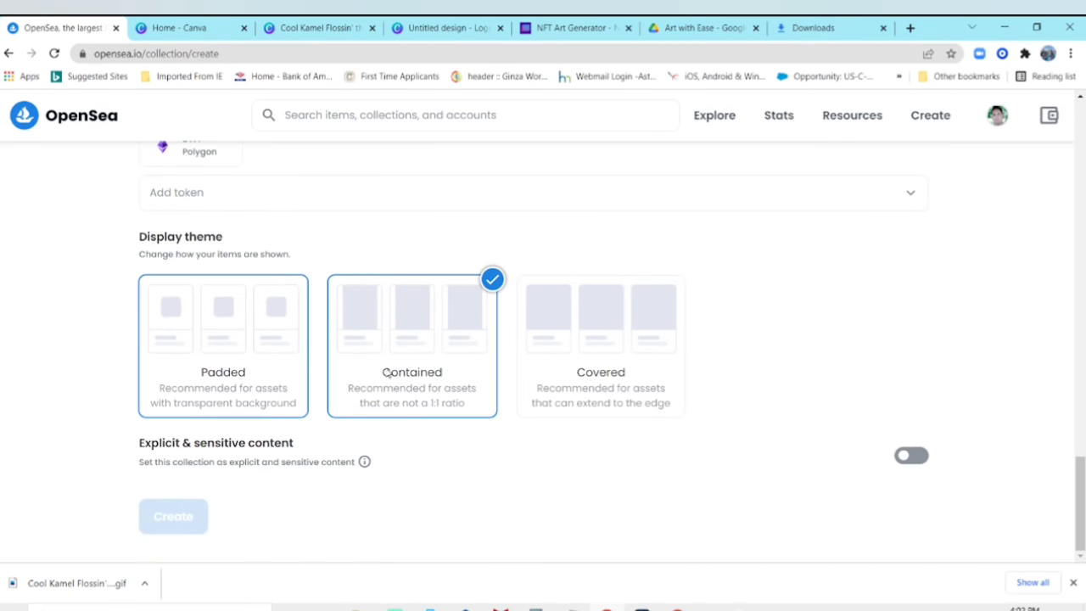
pyautogui.click(234, 377)
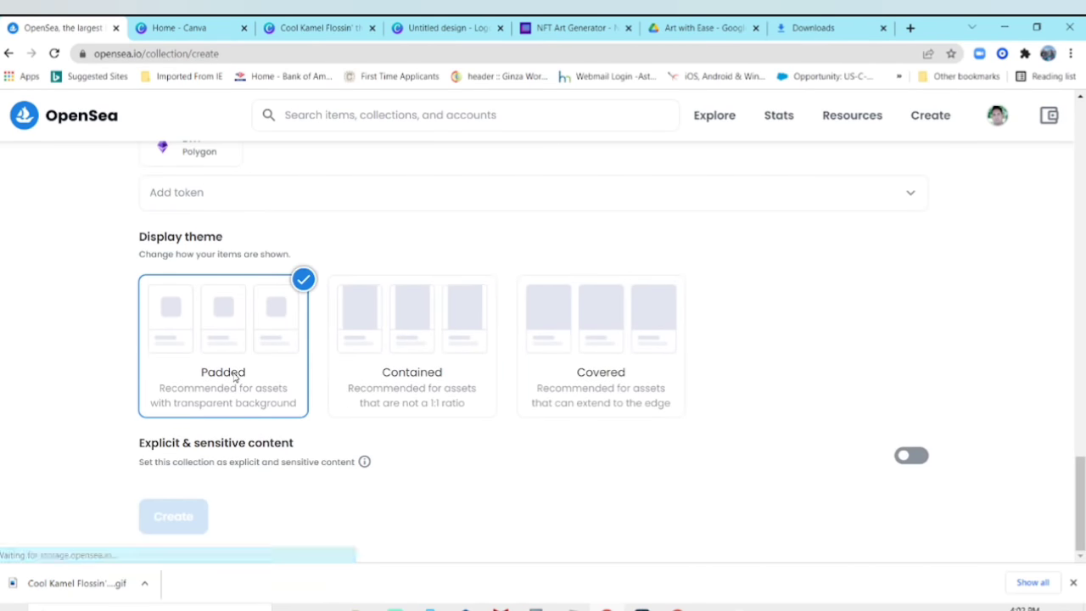
# Step: Set the display theme to Contained and review the collection's featured and banner images
pyautogui.click(442, 376)
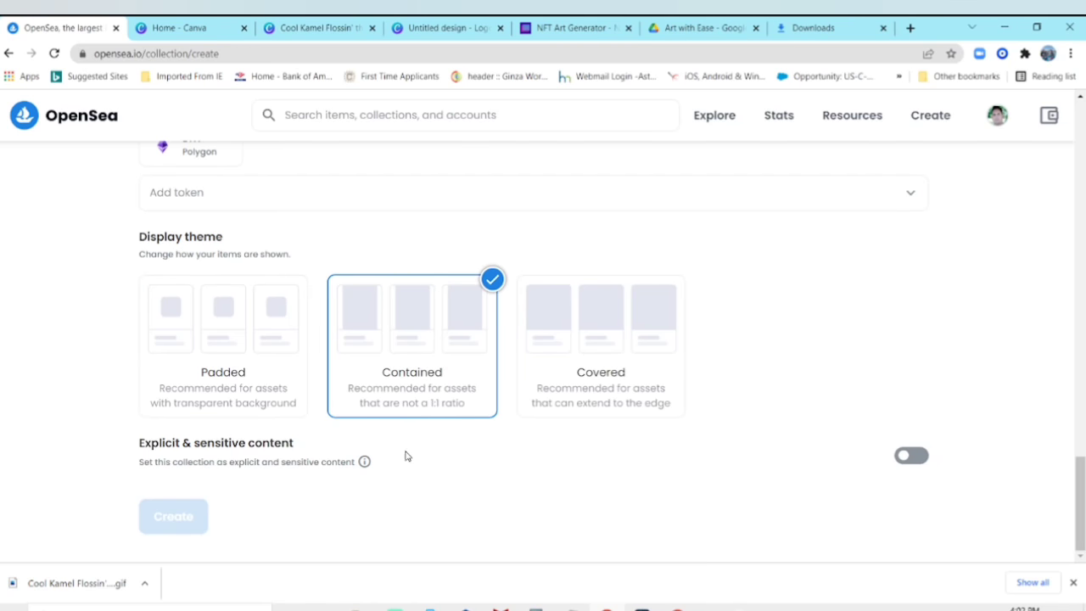
pyautogui.scroll(1, 414, 456)
pyautogui.scroll(-1, 419, 473)
pyautogui.scroll(20, 938, 279)
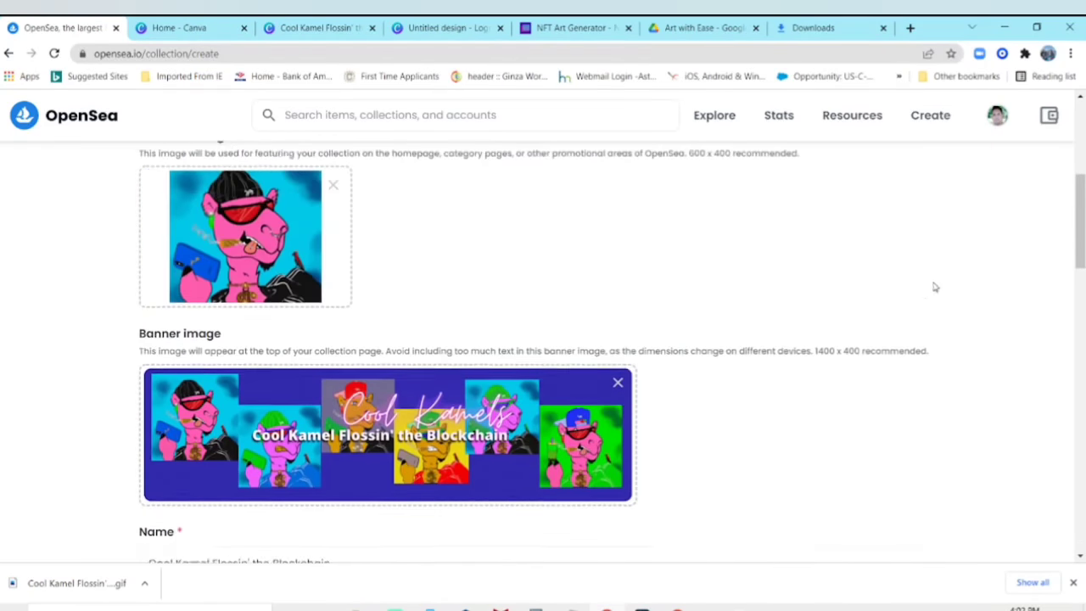
# Step: Leave the creation form and open the existing Cool Kamel Flossin' collection from the account's own collections
pyautogui.scroll(2, 935, 287)
pyautogui.moveTo(997, 116)
pyautogui.click(928, 281)
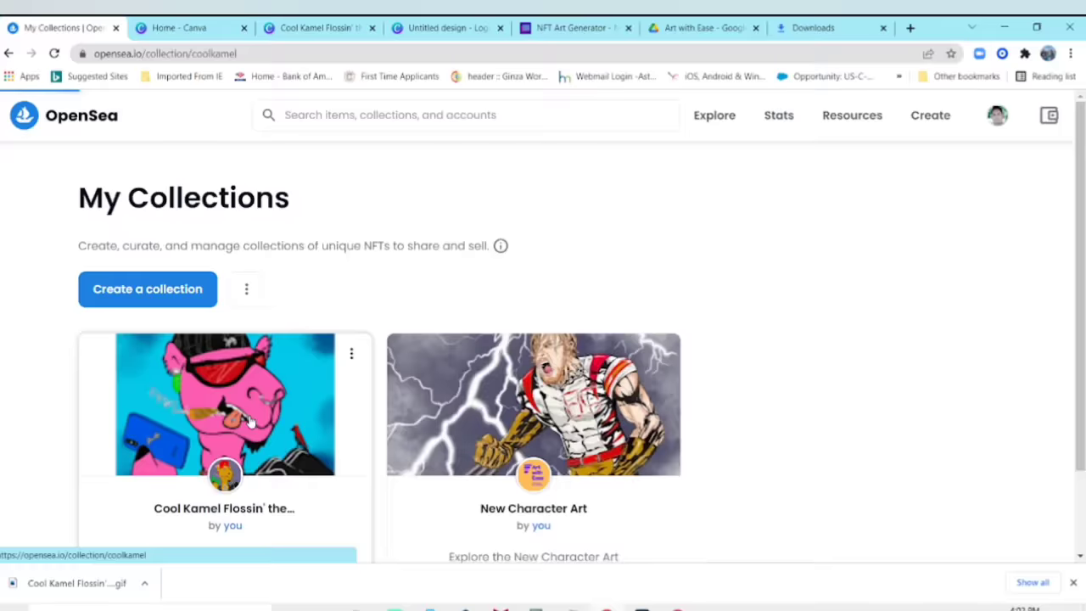
pyautogui.click(251, 422)
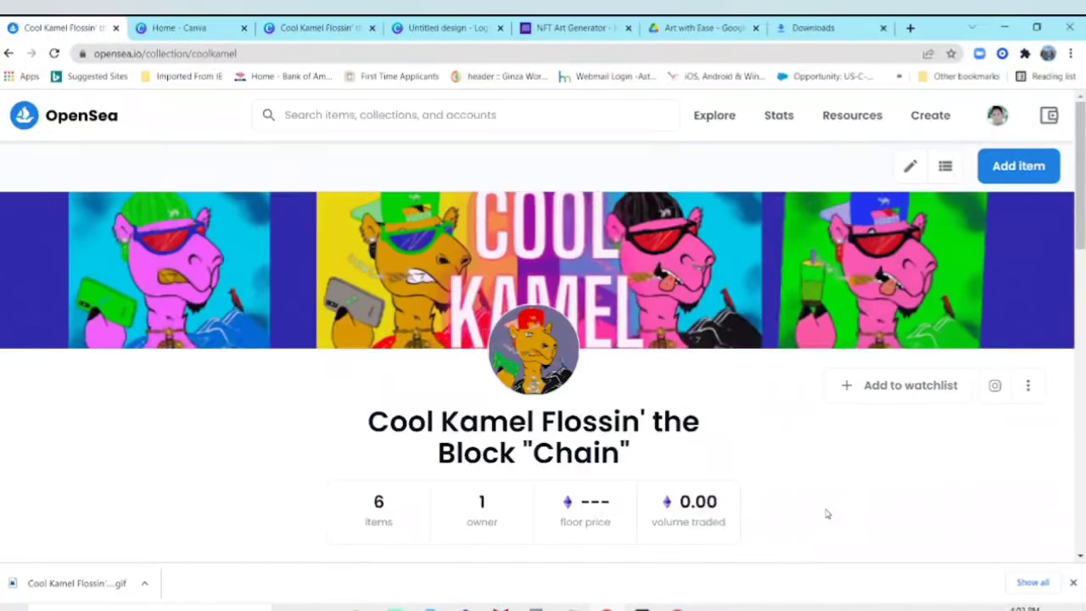
# Step: Look through the Cool Kamel collection's description and its camel artwork items
pyautogui.scroll(-1, 827, 513)
pyautogui.scroll(-10, 840, 509)
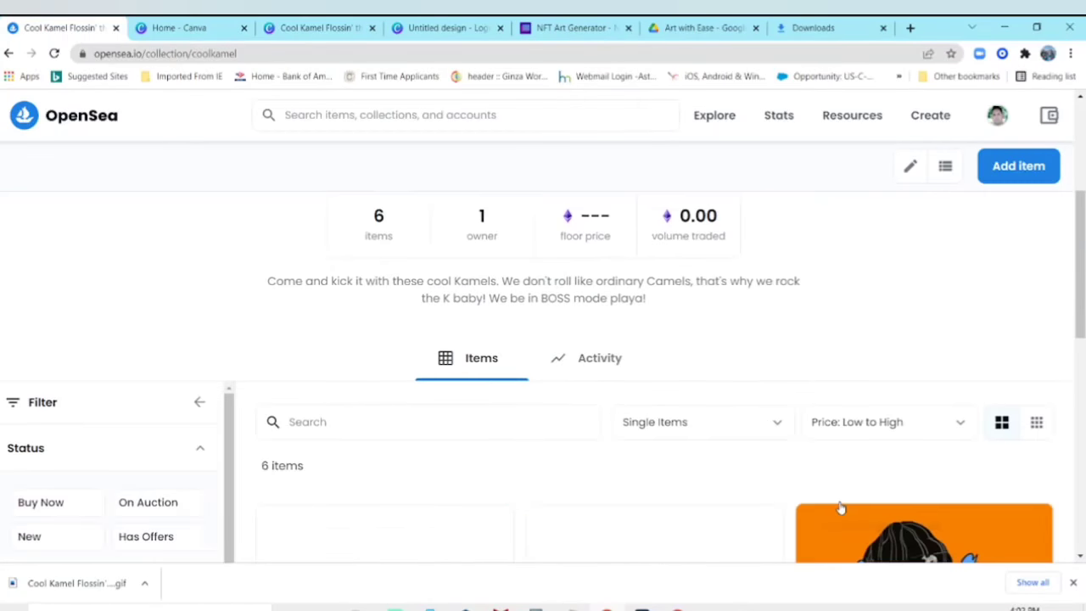
pyautogui.scroll(-2, 628, 335)
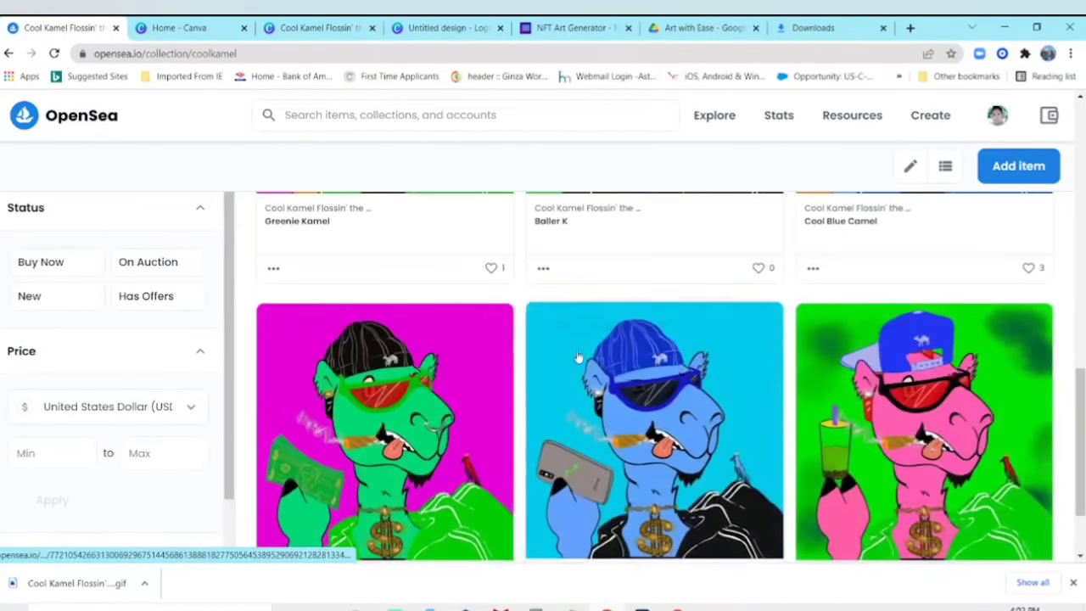
pyautogui.scroll(7, 439, 408)
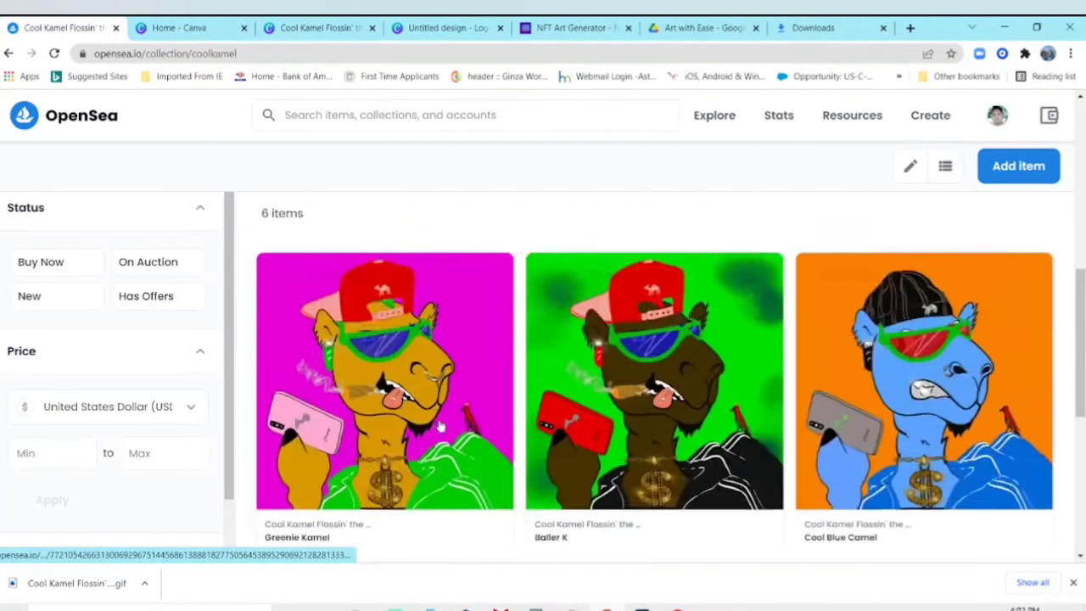
pyautogui.scroll(-5, 496, 417)
pyautogui.scroll(-3, 500, 425)
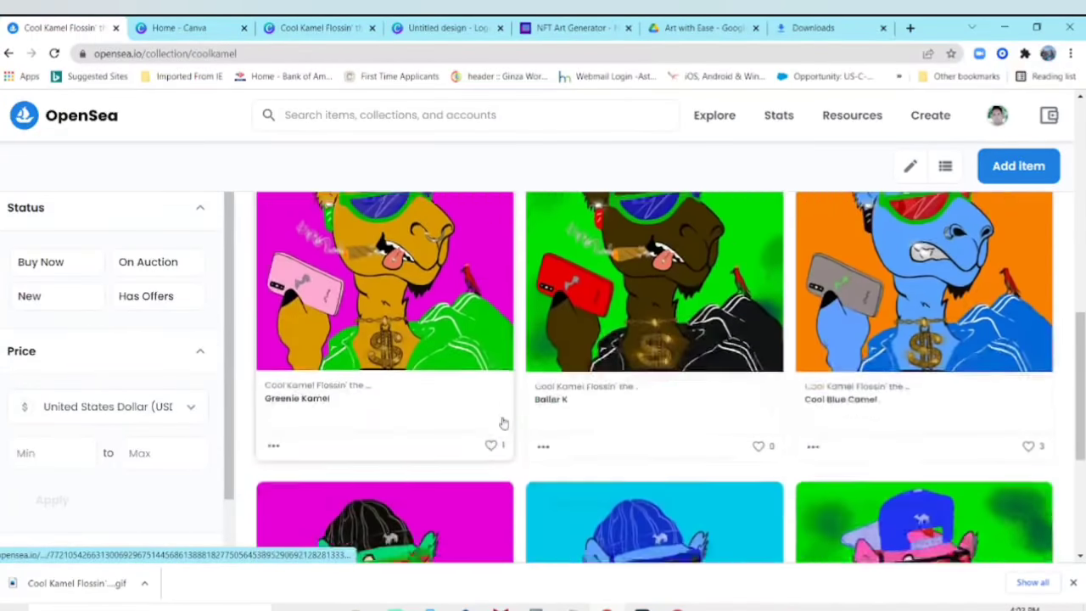
pyautogui.scroll(3, 497, 424)
# Step: Glance at the NFT Art Generator project, return to the OpenSea collection and compare the trait variations across its items
pyautogui.click(577, 28)
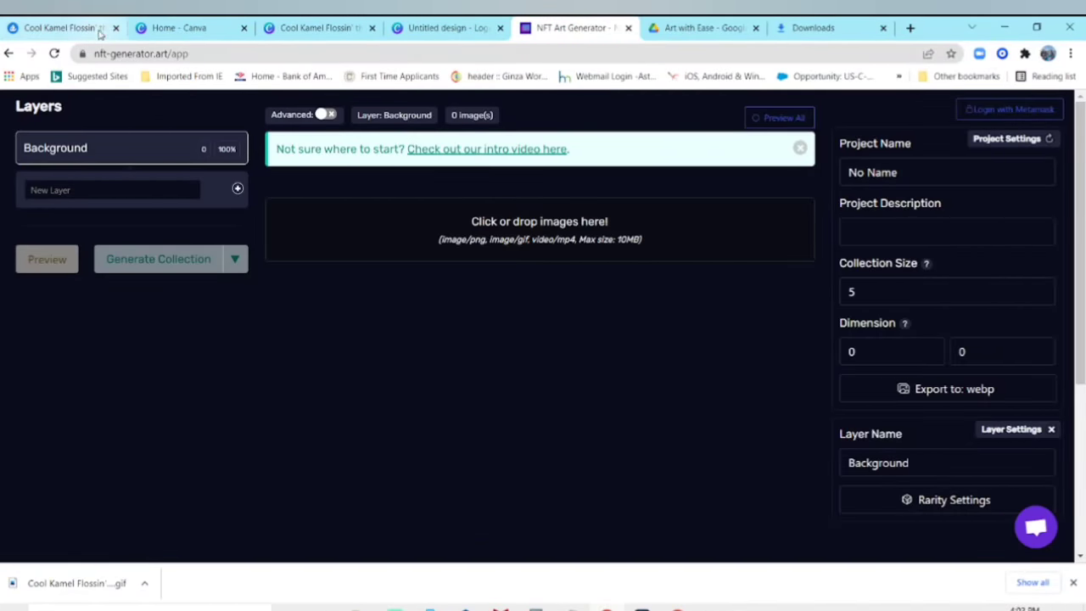
pyautogui.click(60, 28)
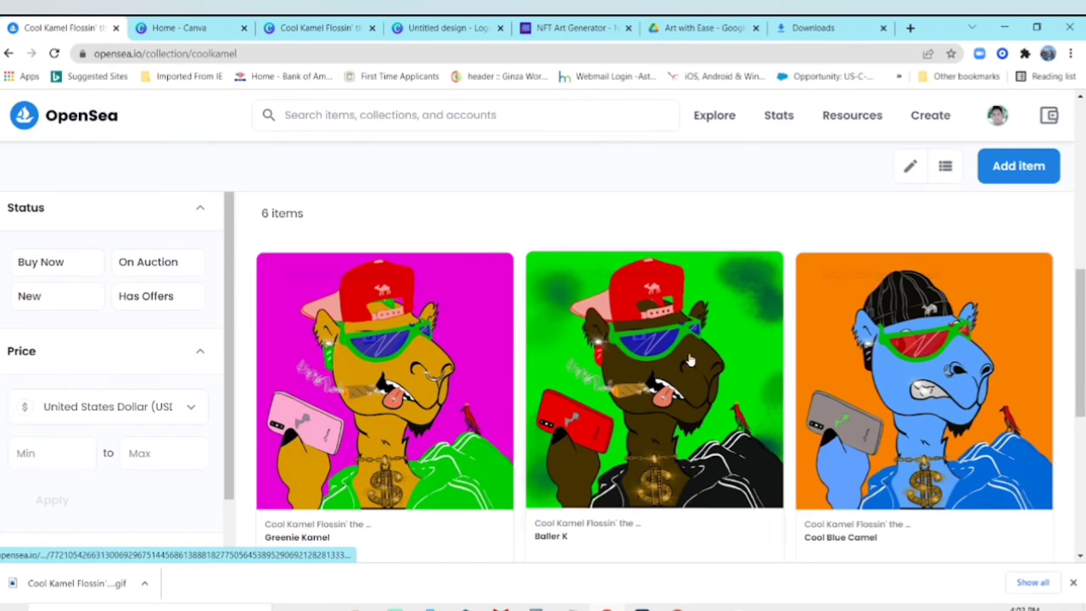
pyautogui.scroll(-3, 690, 361)
pyautogui.scroll(4, 512, 388)
pyautogui.scroll(-2, 295, 303)
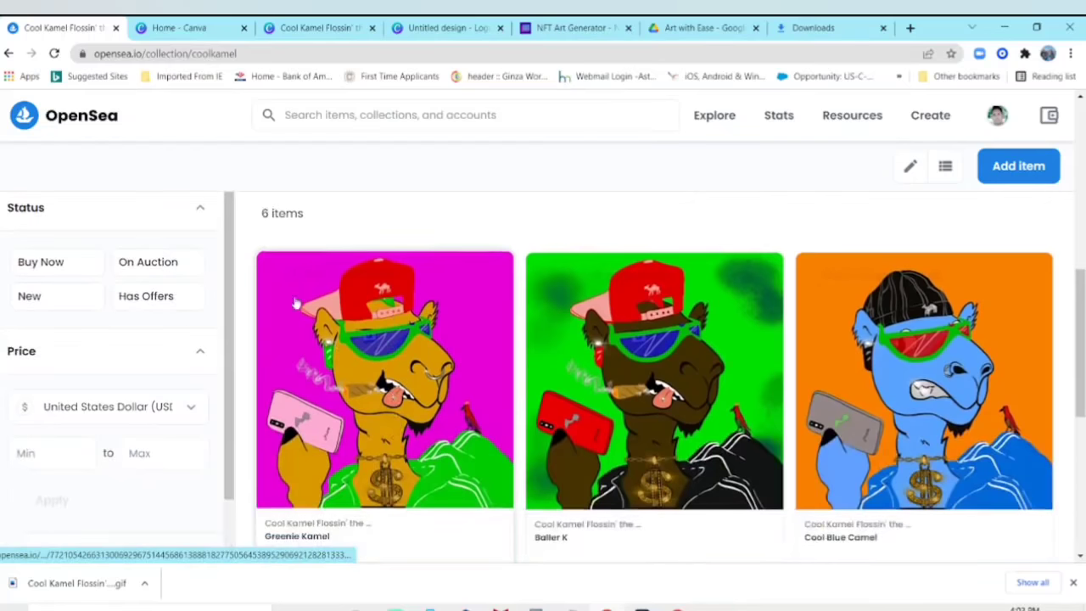
pyautogui.scroll(-4, 649, 458)
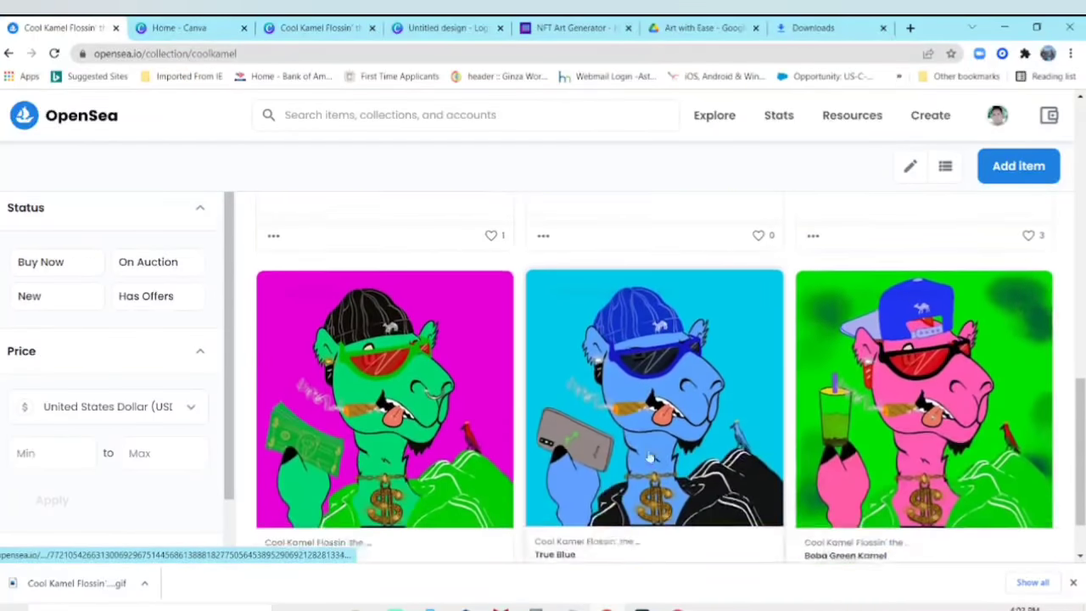
pyautogui.scroll(10, 749, 416)
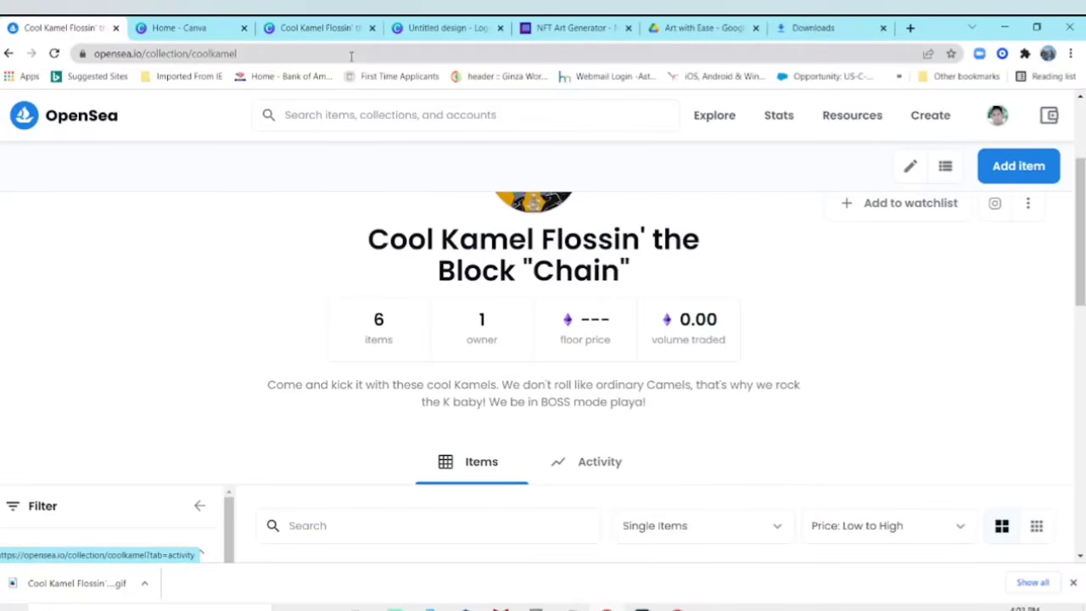
pyautogui.scroll(-3, 664, 233)
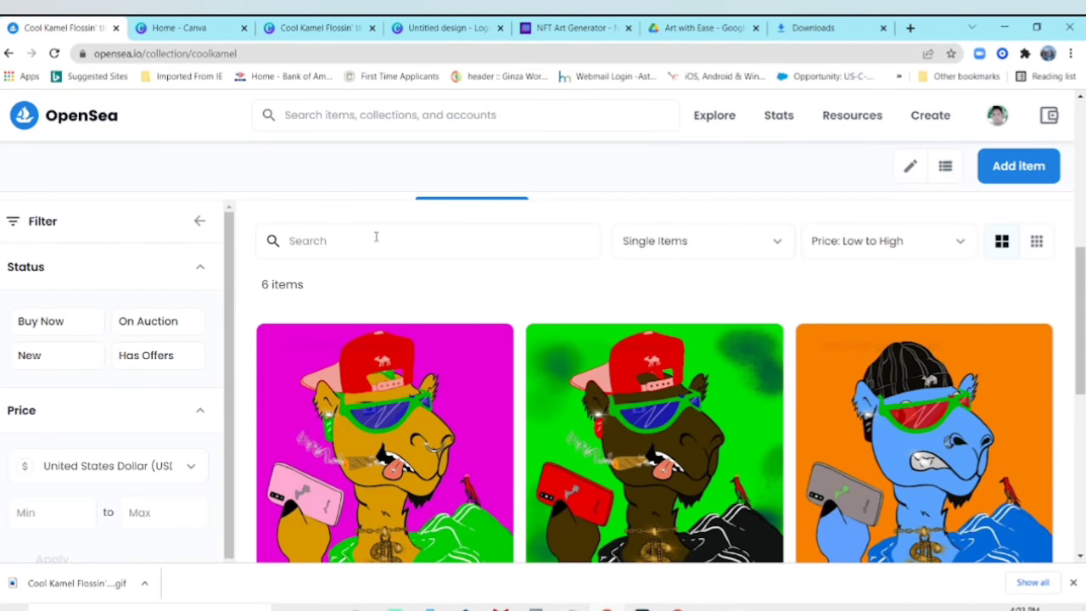
pyautogui.scroll(1, 704, 473)
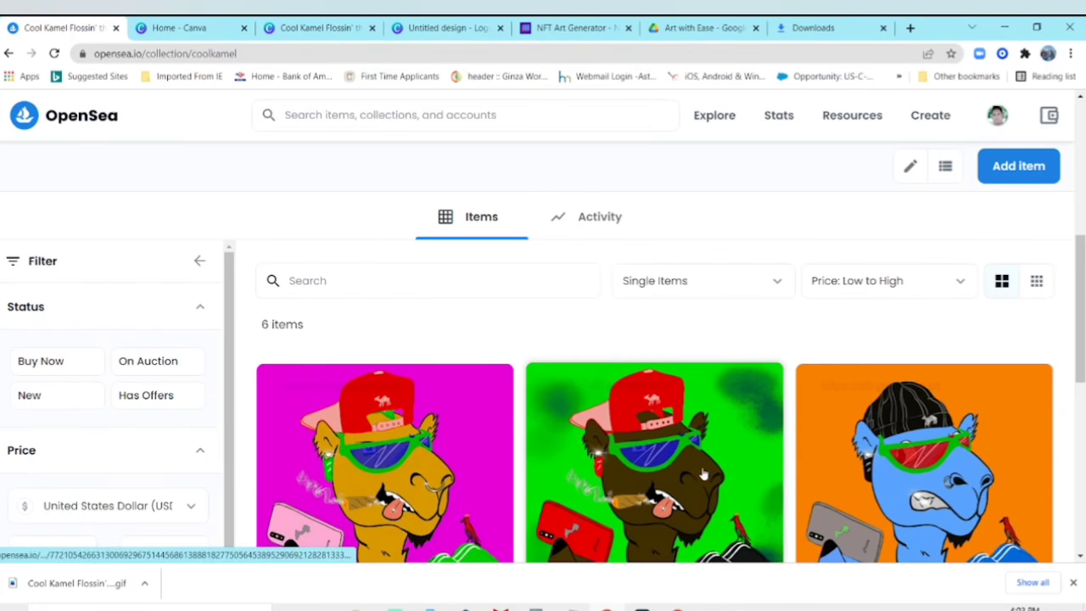